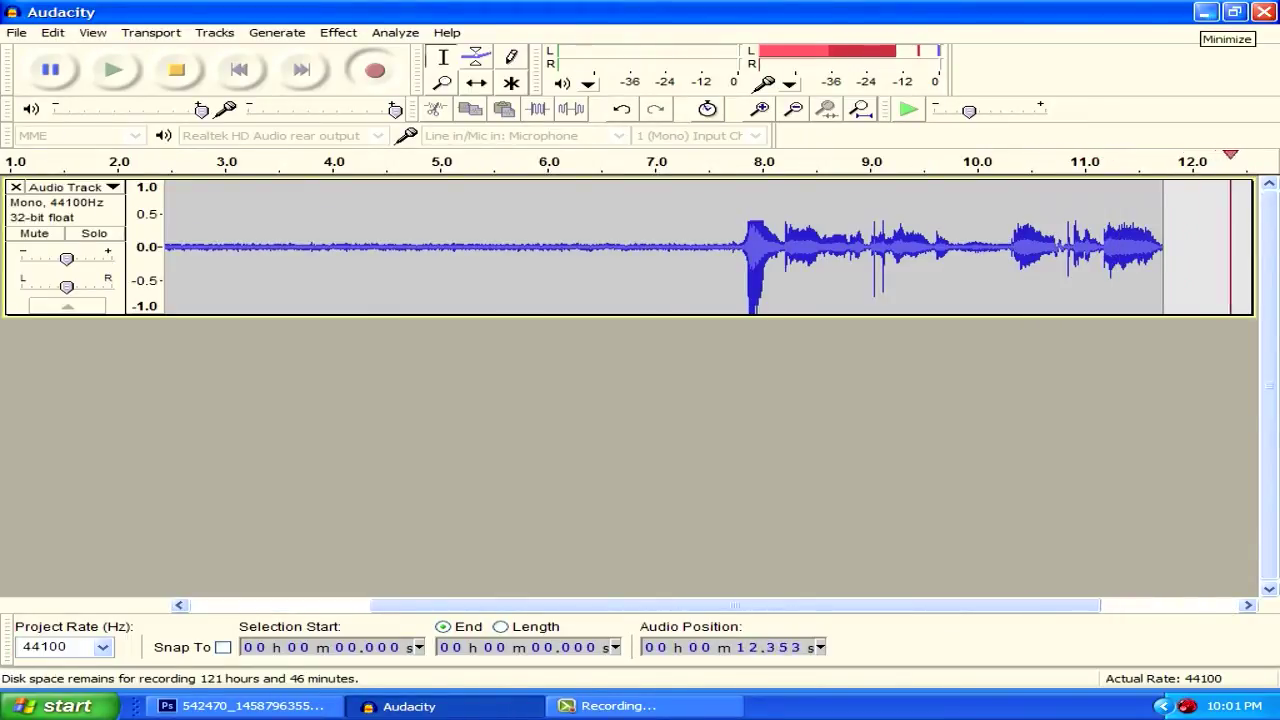
Switch from Audacity to Photoshop with the photo open and close the Timeline panel.
click(1205, 12)
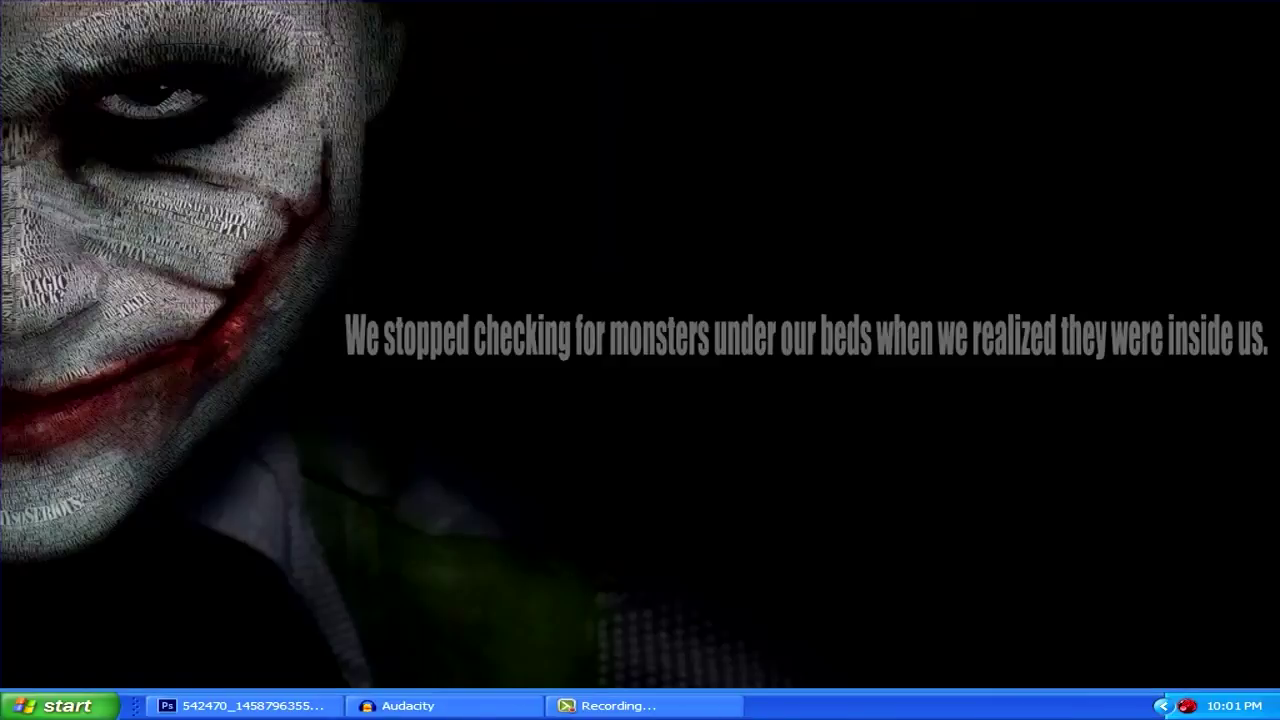
key(alt+Tab)
key(alt+Tab)
key(alt+Tab)
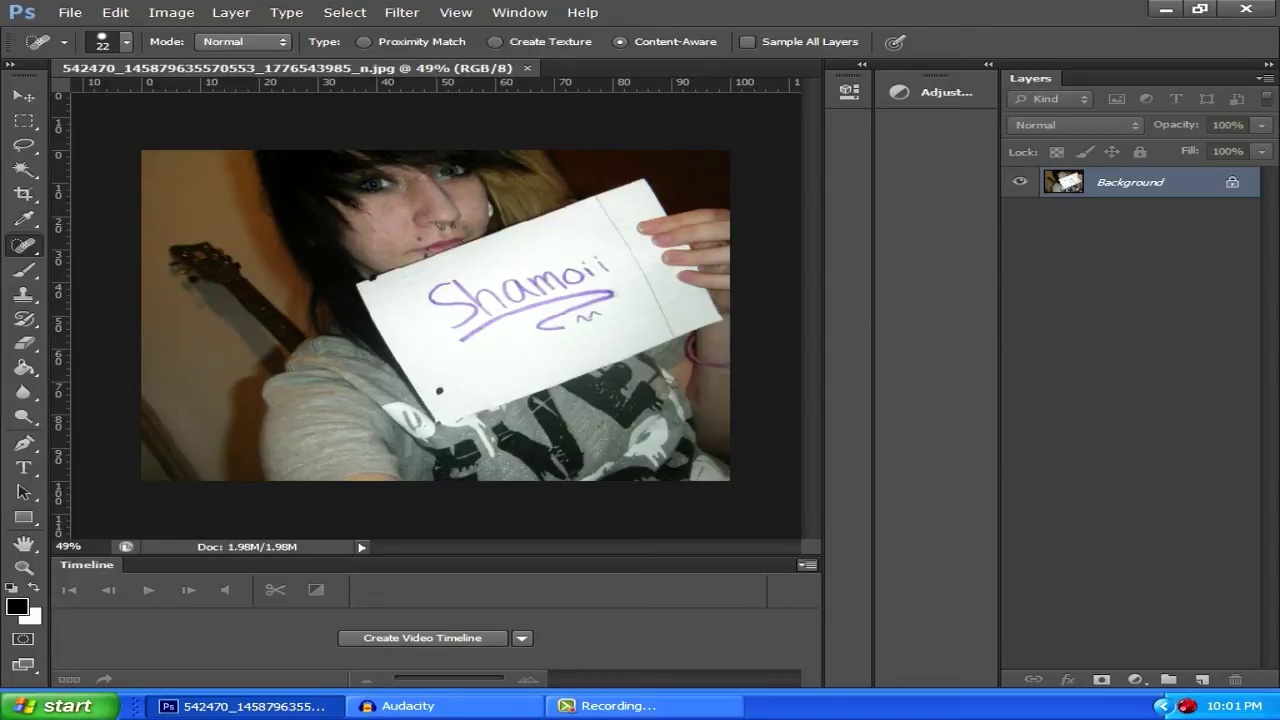
click(803, 565)
click(858, 532)
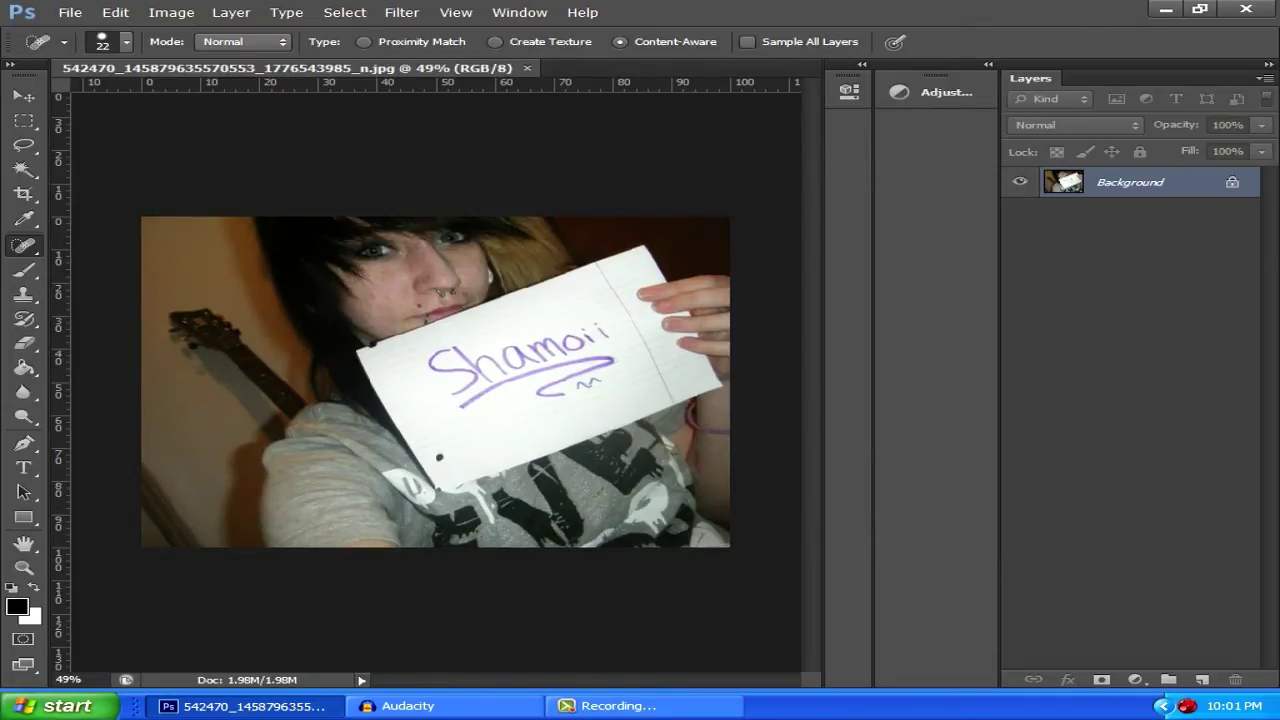
Convert the photo's locked Background into an editable layer with the default name Layer 0.
drag(68, 680, 103, 680)
text(92)
key(Return)
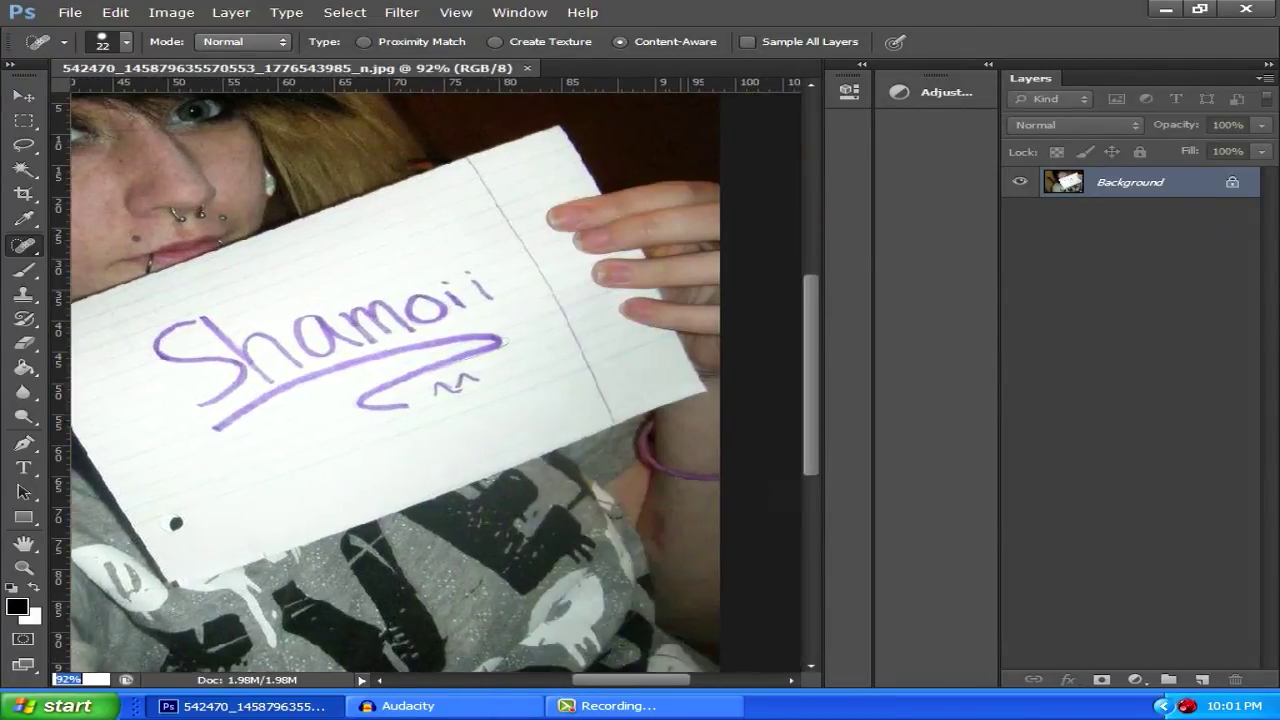
drag(631, 680, 622, 680)
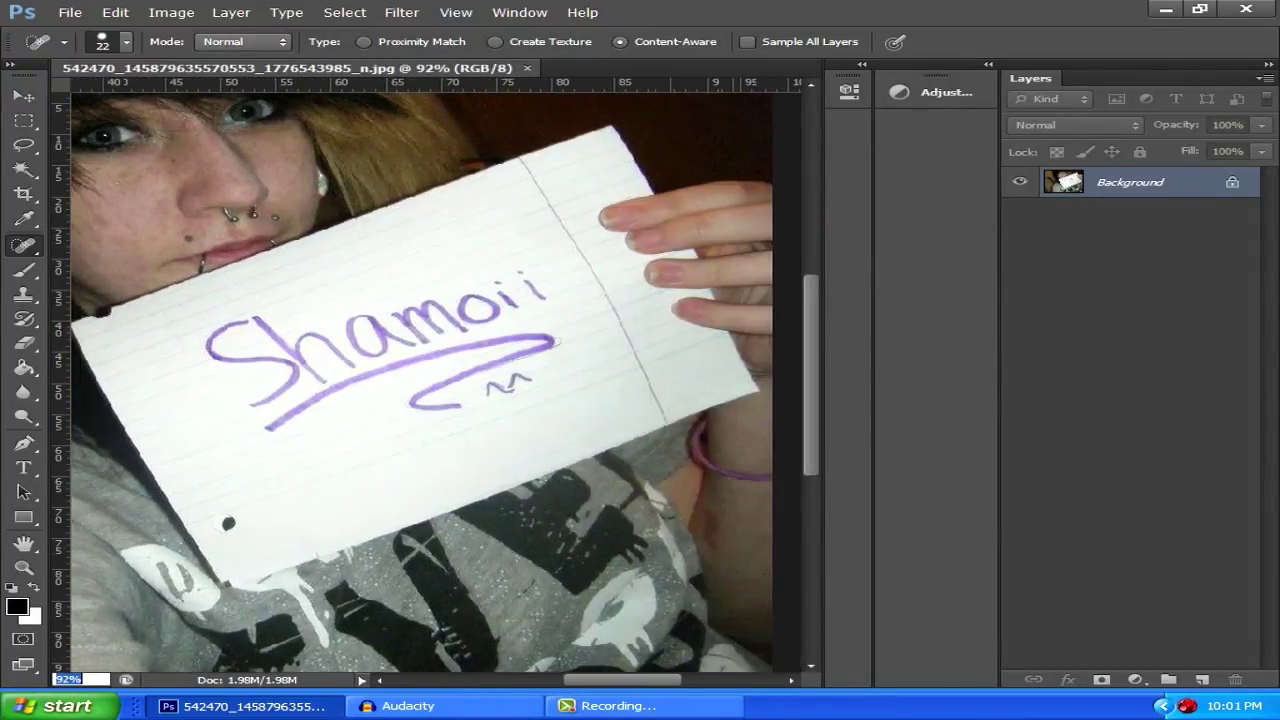
scroll(420, 380, down, 2)
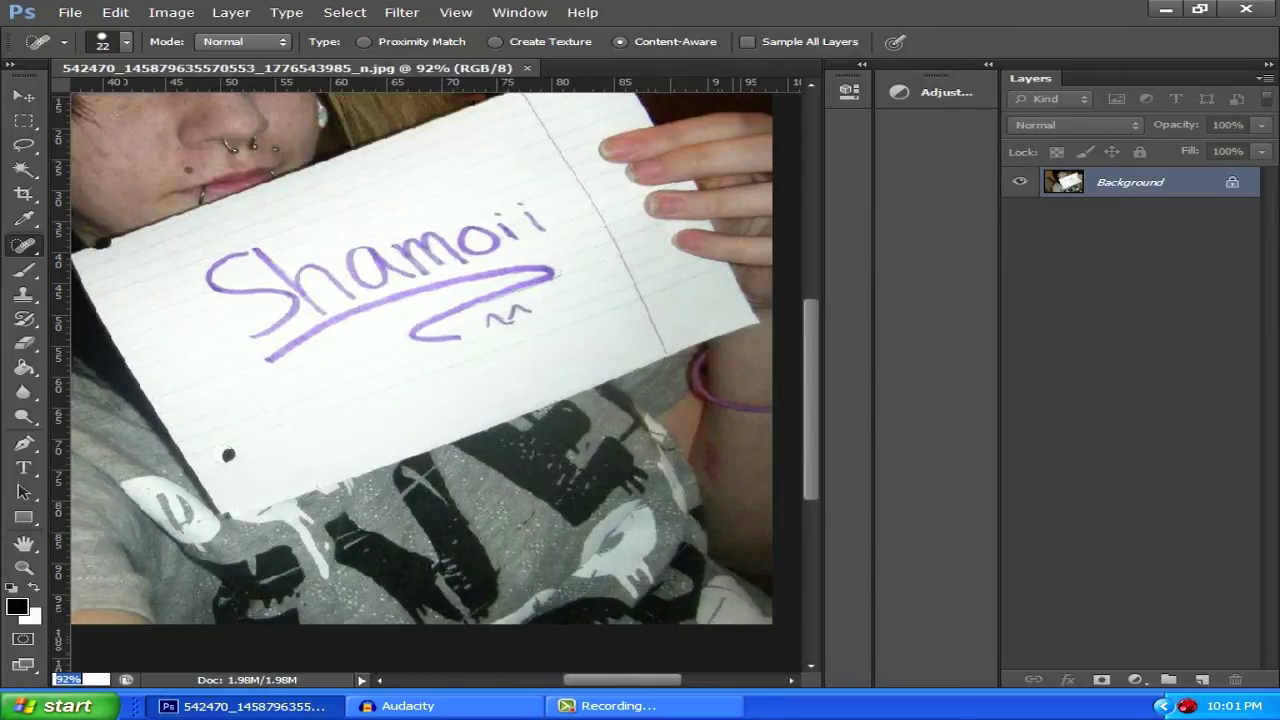
text(106)
key(Return)
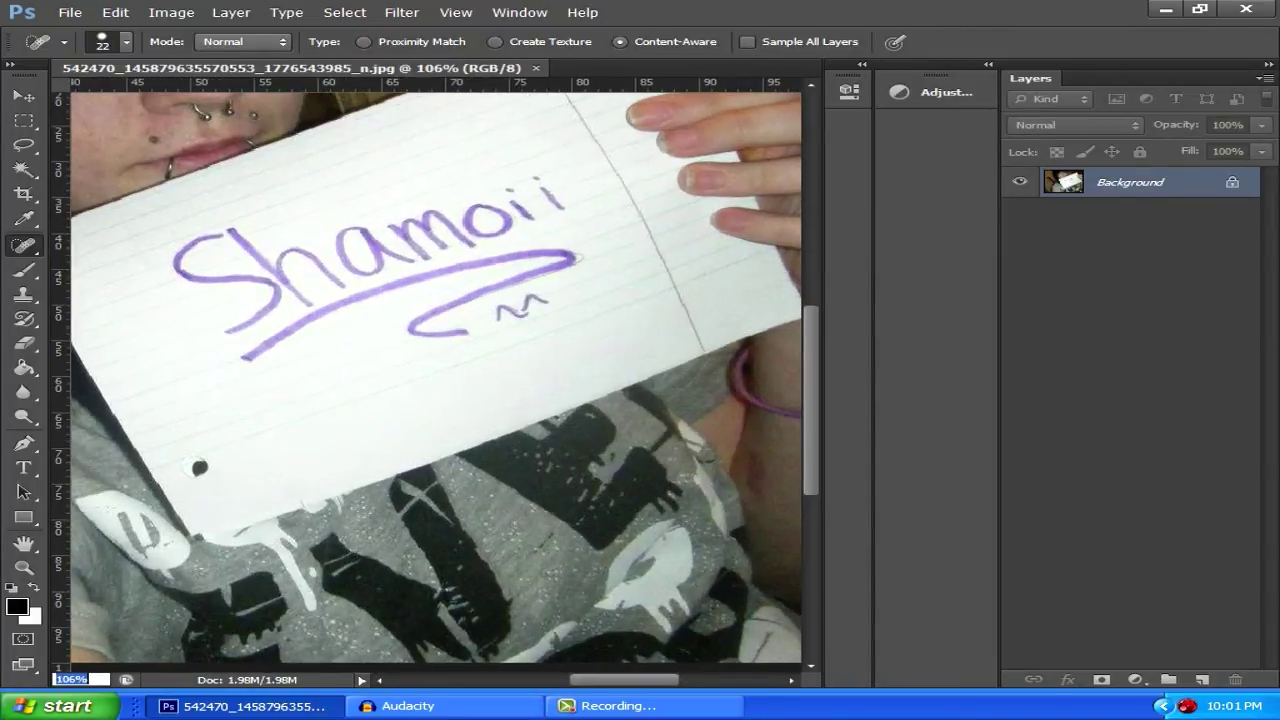
mouse_move(624, 680)
mouse_down()
mouse_move(589, 680)
mouse_move(617, 680)
mouse_up()
mouse_move(811, 400)
mouse_down()
mouse_move(811, 367)
mouse_move(811, 379)
mouse_up()
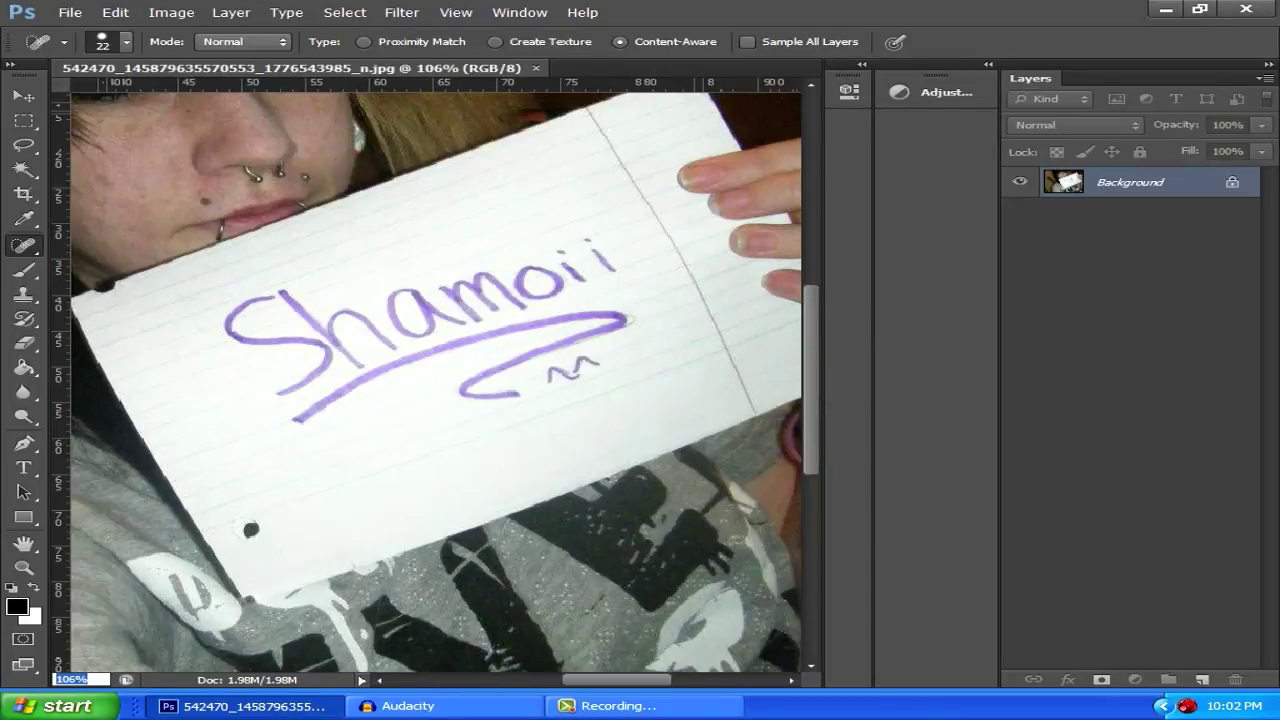
double_click(1130, 182)
click(935, 293)
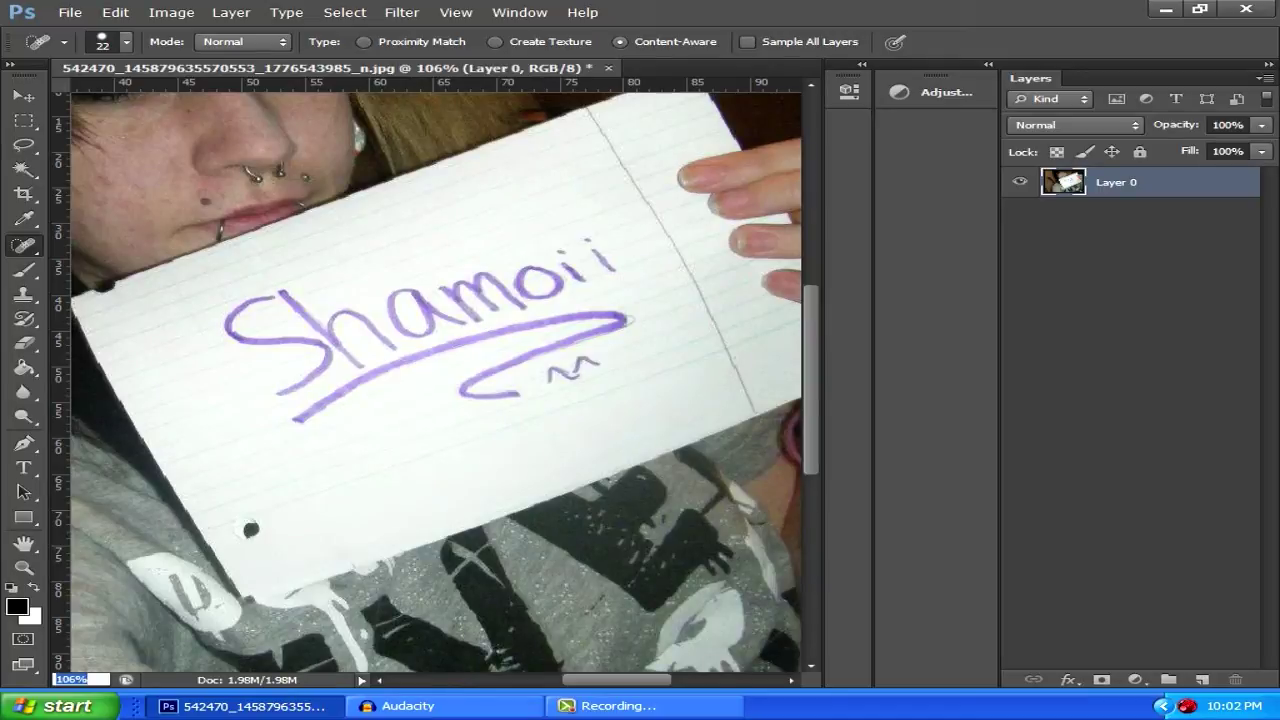
click(1130, 310)
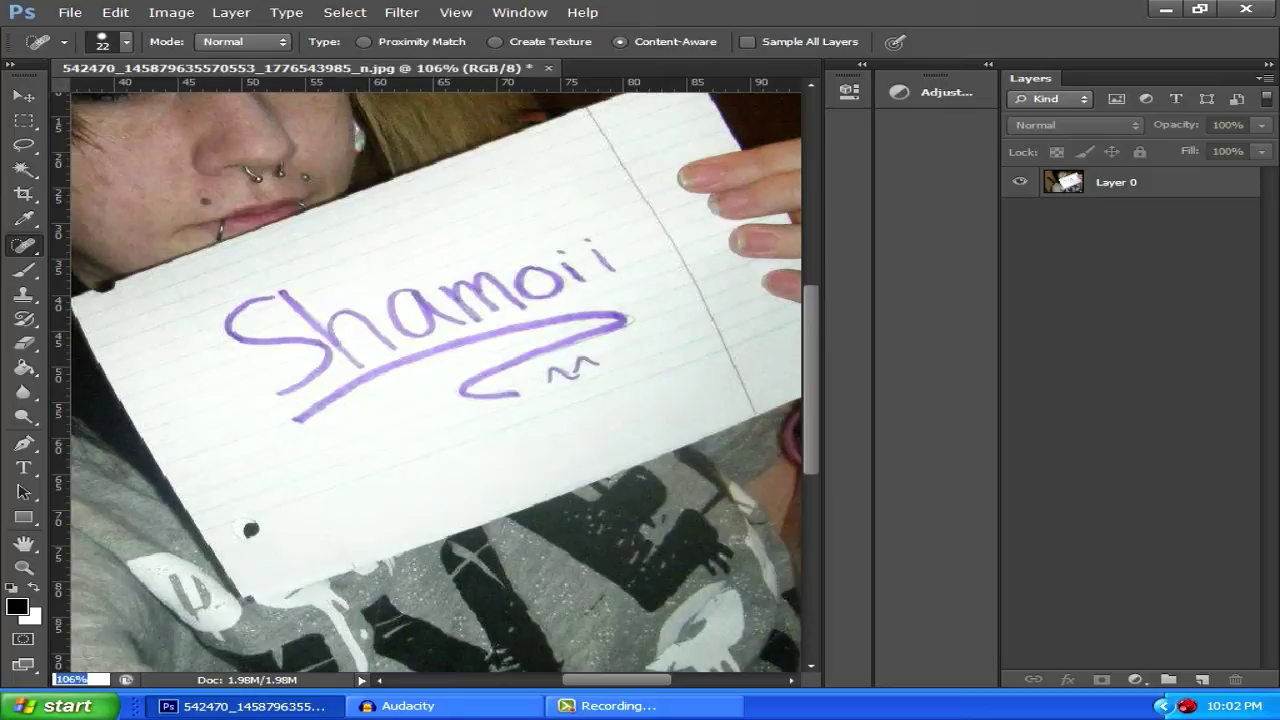
click(1130, 183)
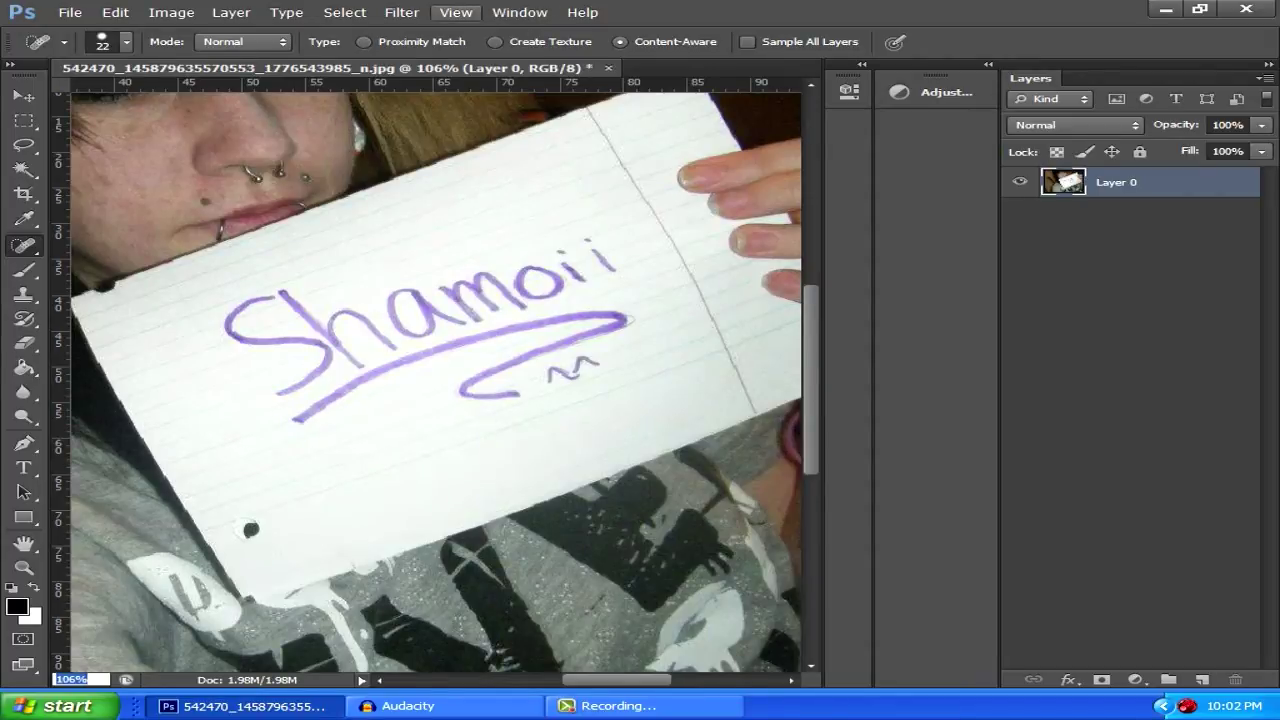
click(455, 12)
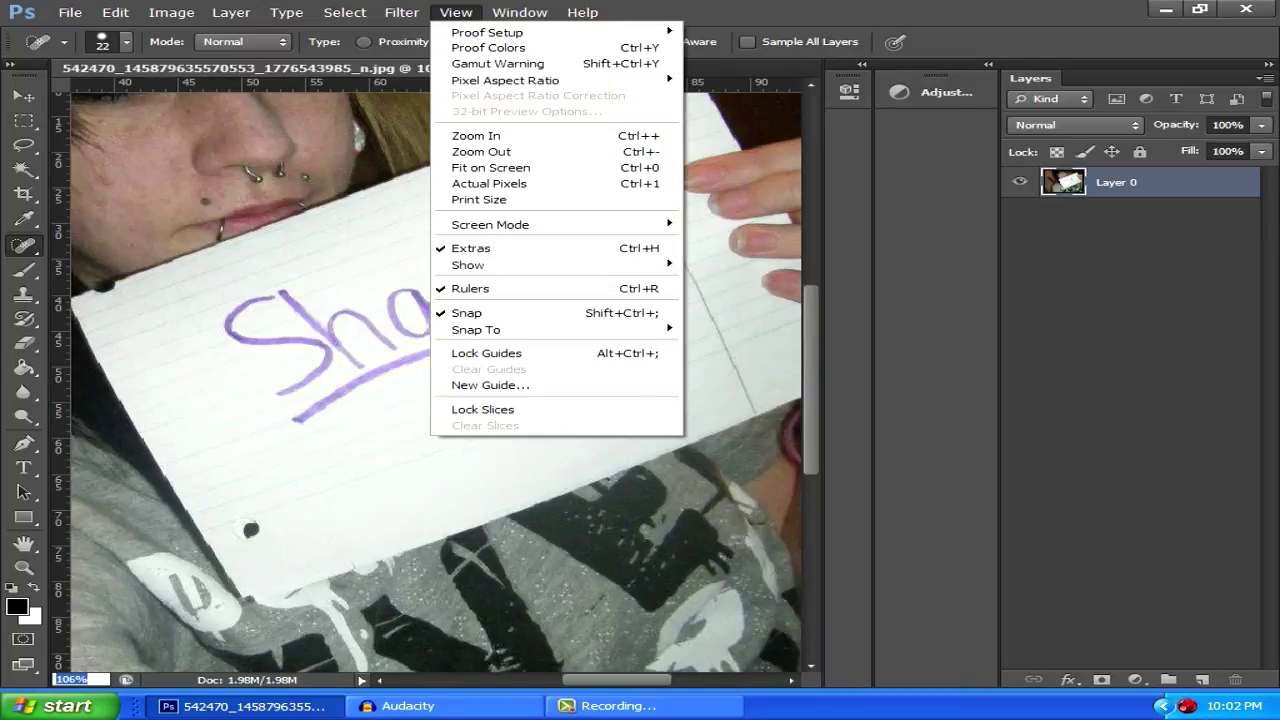
click(1130, 400)
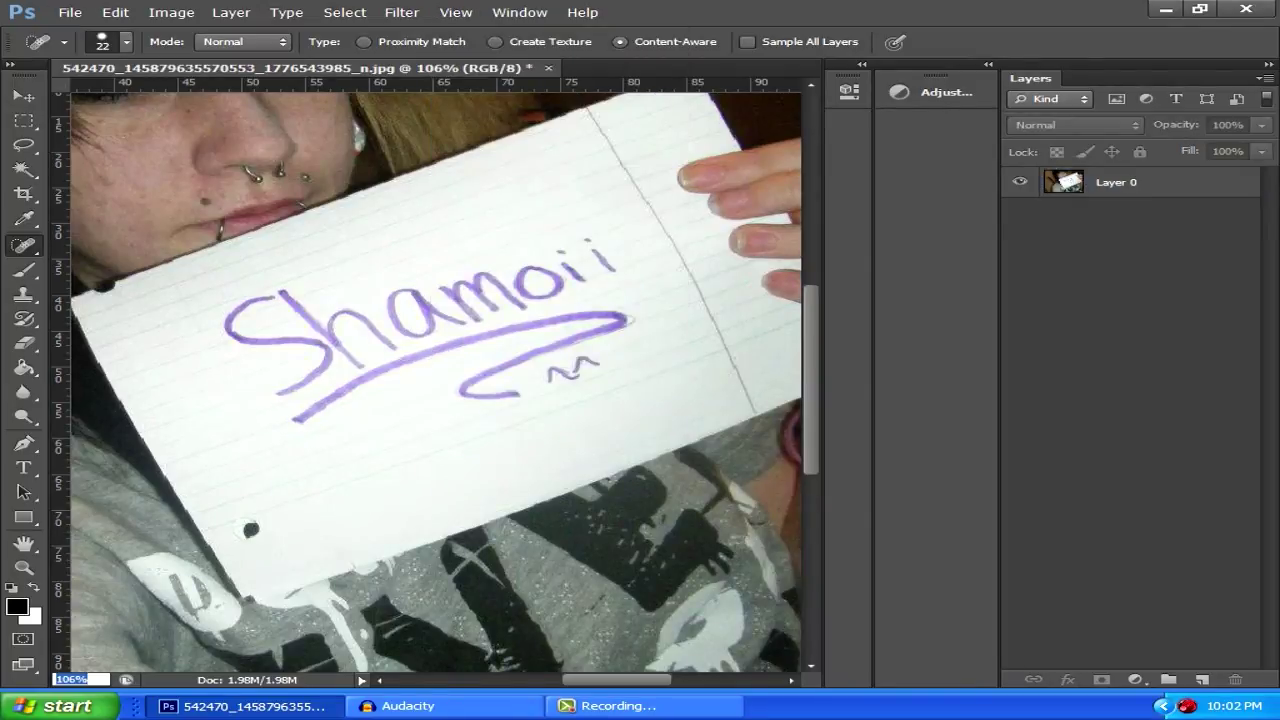
click(1130, 183)
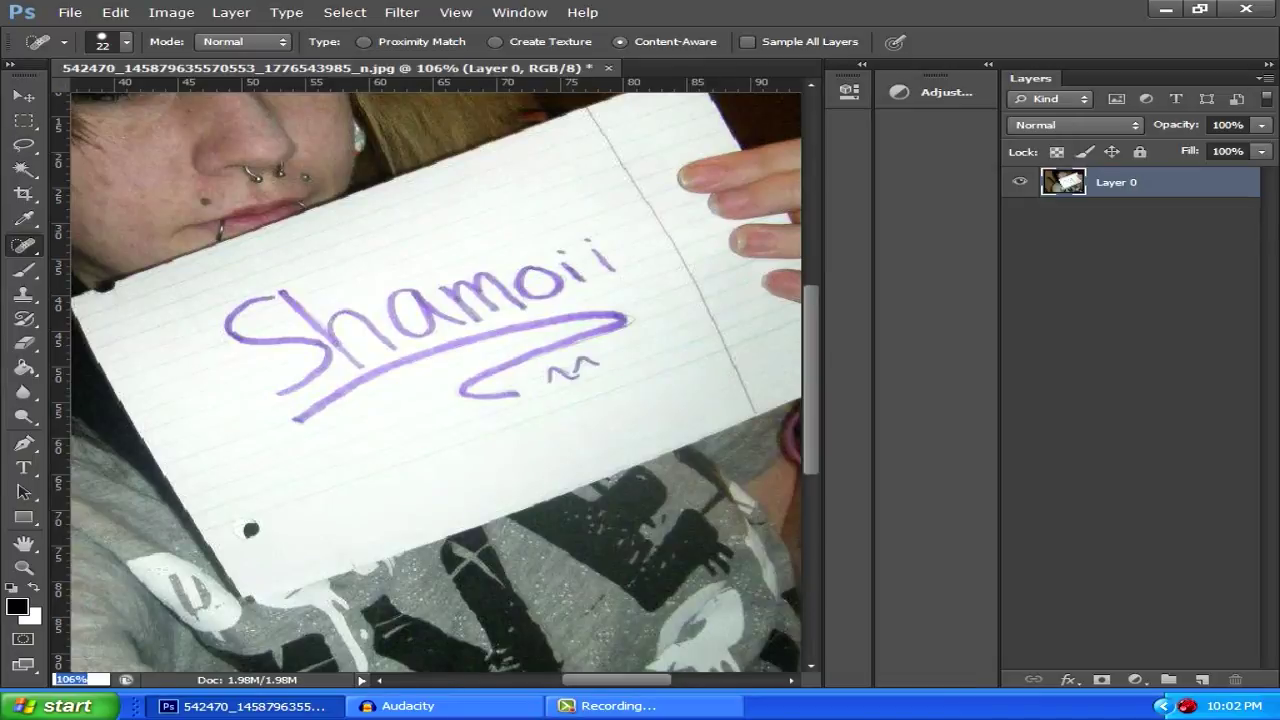
Set the Spot Healing Brush size to 18 px for retouching the handwriting on the paper.
right_click(24, 246)
scroll(430, 376, up, 4)
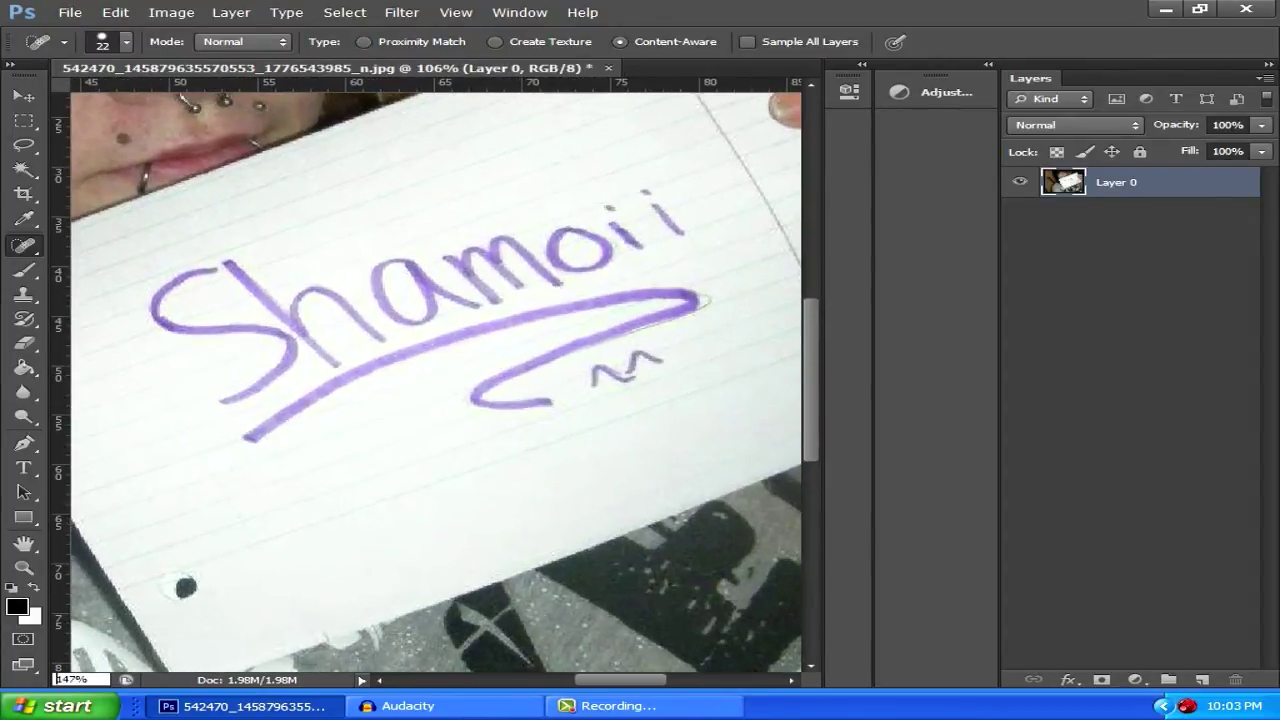
scroll(436, 380, down, 1)
scroll(436, 380, up, 2)
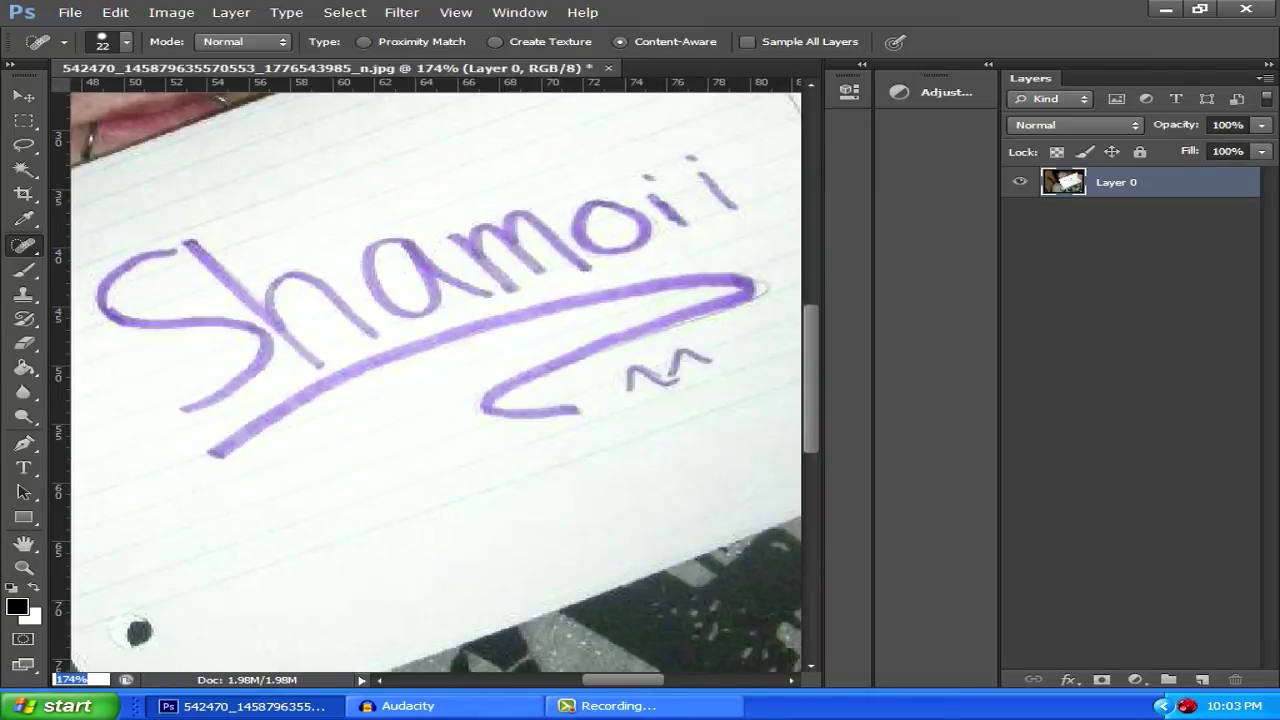
scroll(748, 289, left, 3)
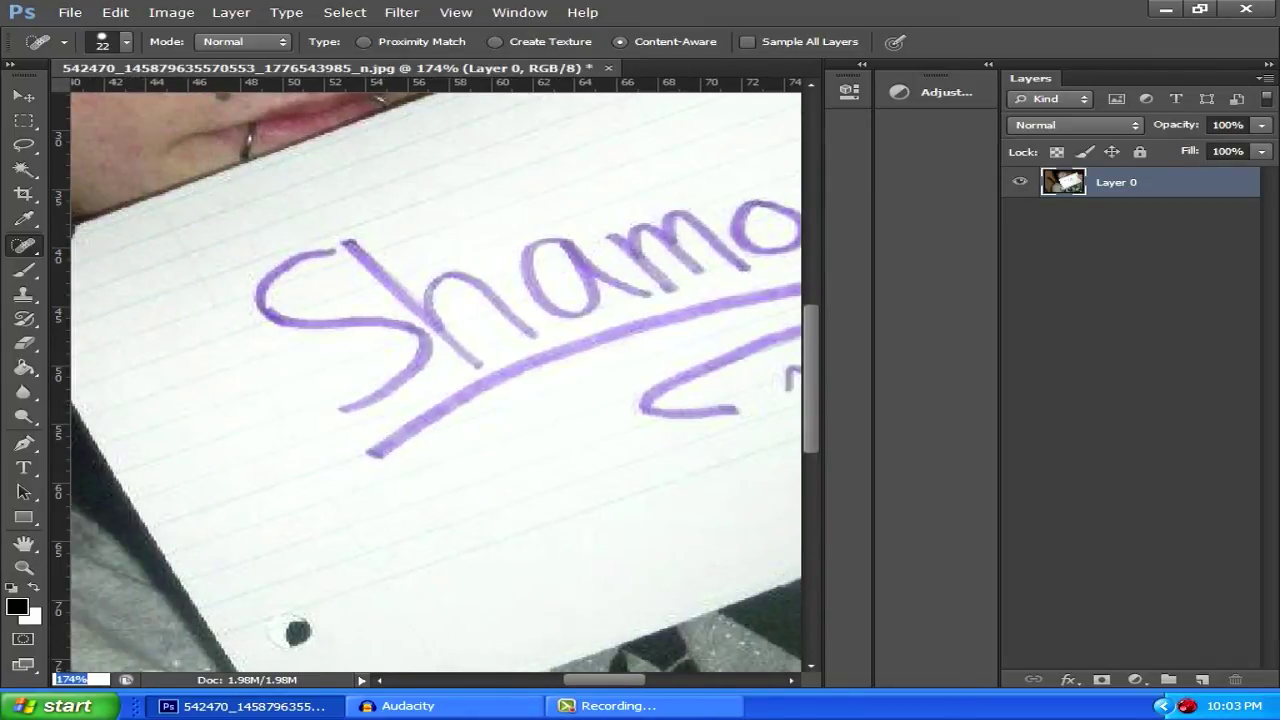
click(126, 42)
drag(63, 97, 59, 97)
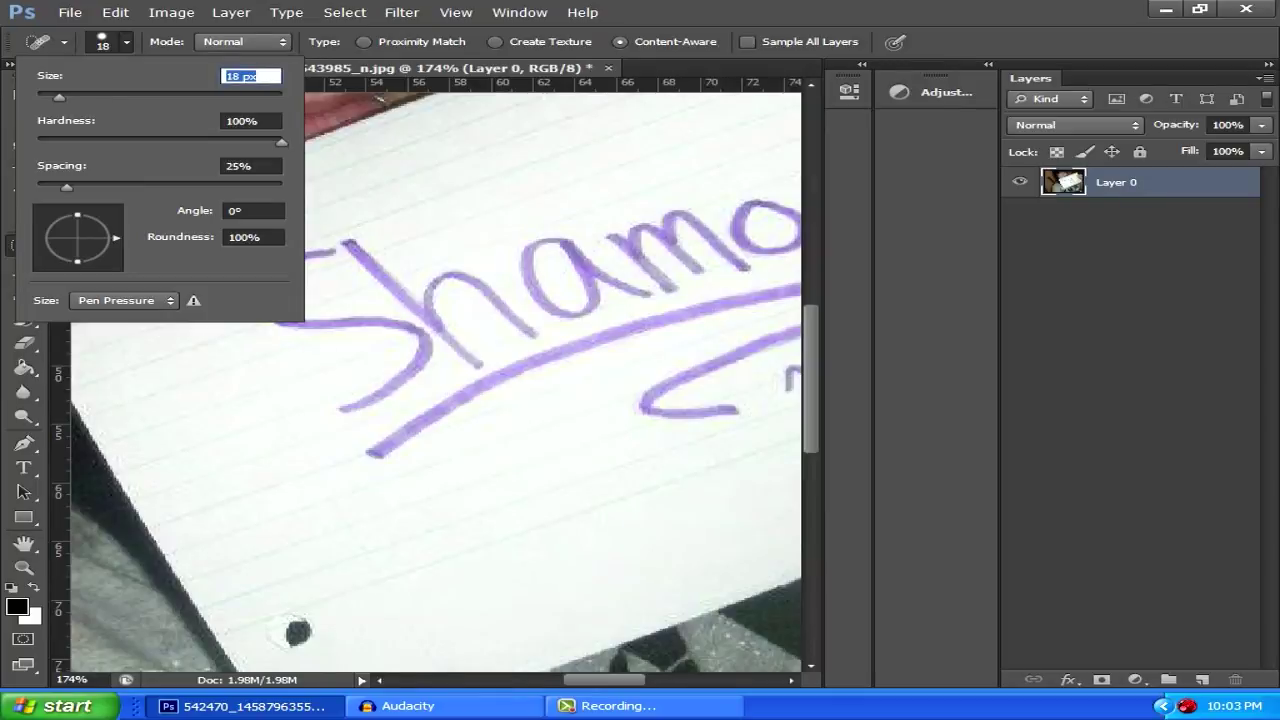
key(Return)
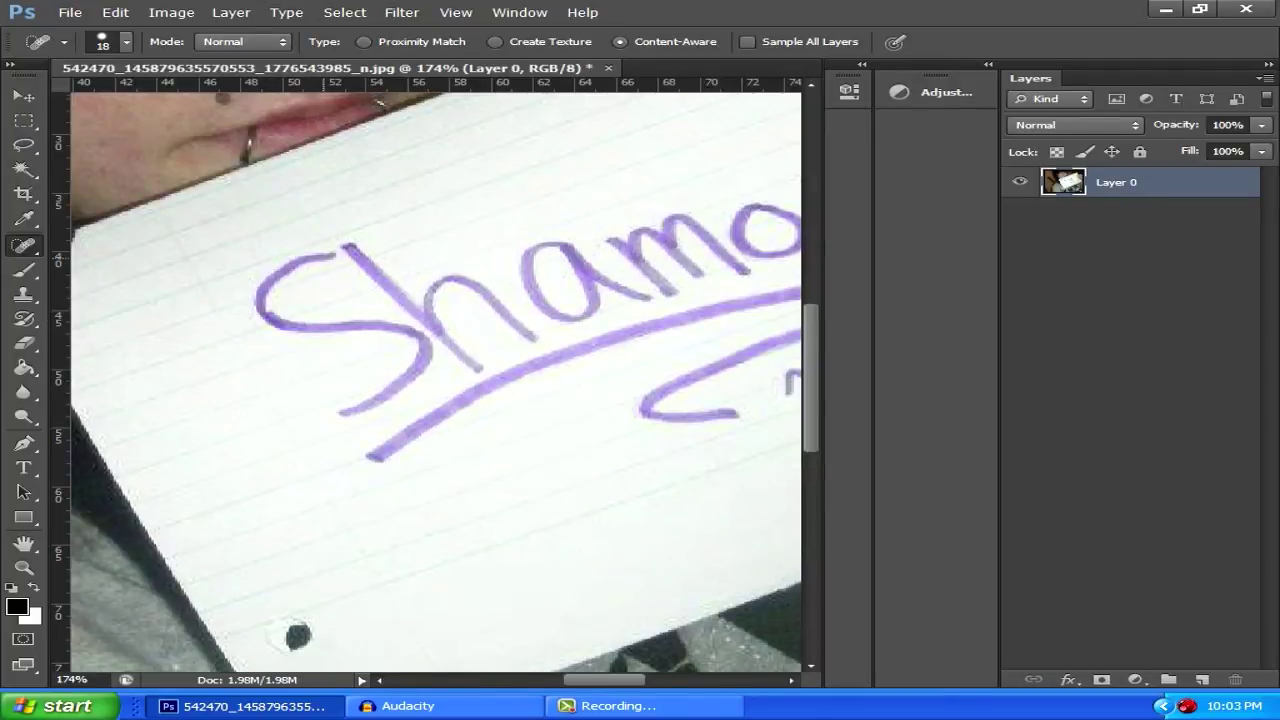
Remove the first handwritten letter, the capital S, and its leftover fragments with the content-aware Spot Healing Brush.
mouse_move(338, 250)
mouse_down()
mouse_move(262, 280)
mouse_move(252, 302)
mouse_move(265, 322)
mouse_move(362, 324)
mouse_move(428, 350)
mouse_move(425, 392)
mouse_move(330, 408)
mouse_up()
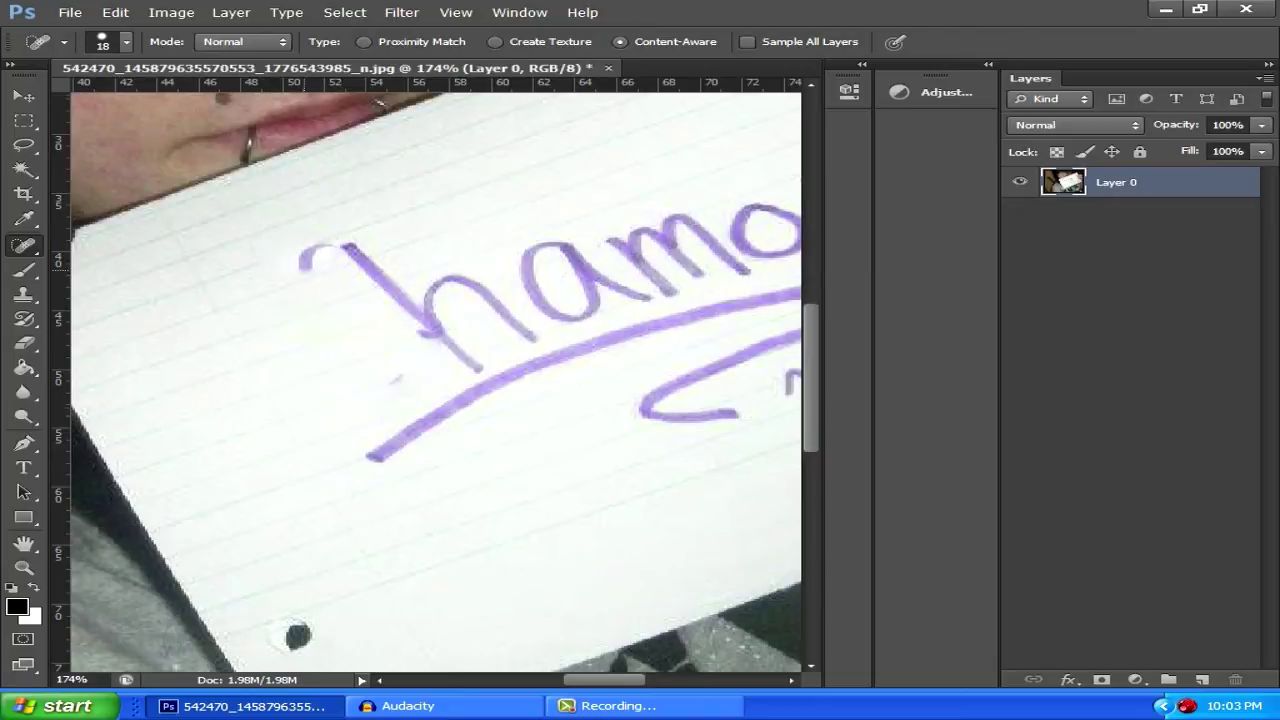
drag(300, 263, 328, 246)
drag(344, 234, 243, 261)
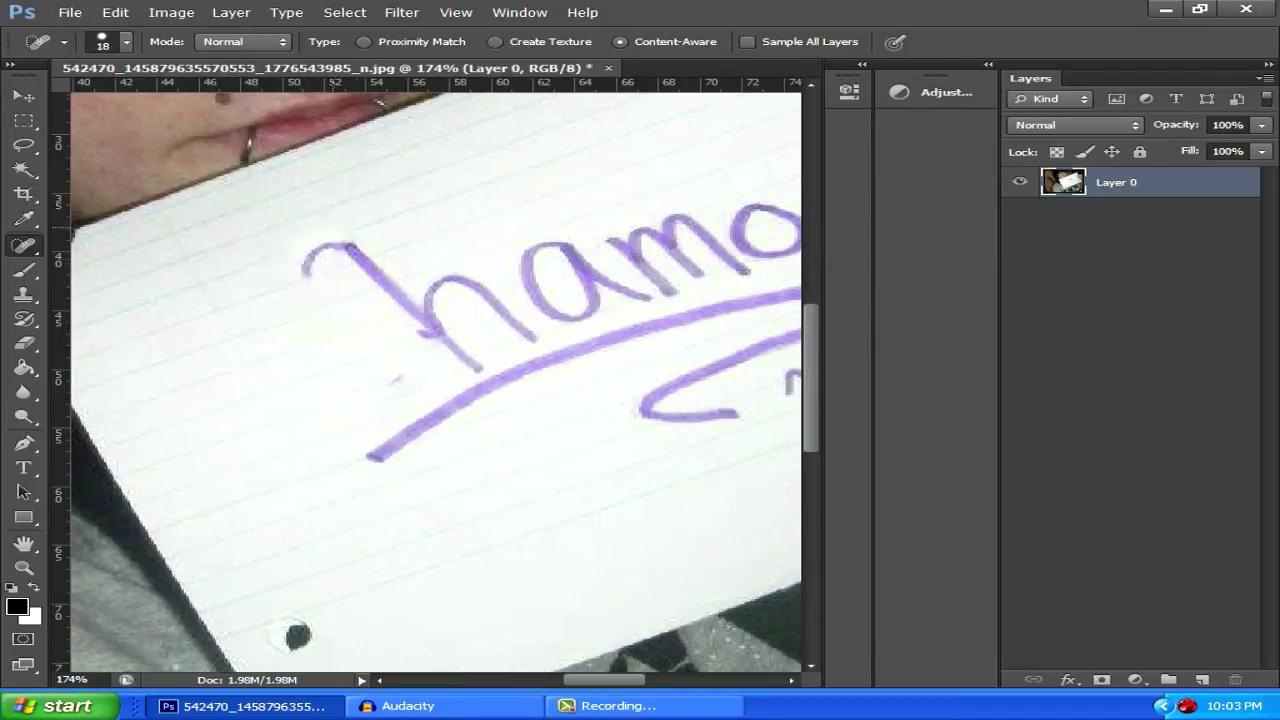
drag(350, 230, 290, 245)
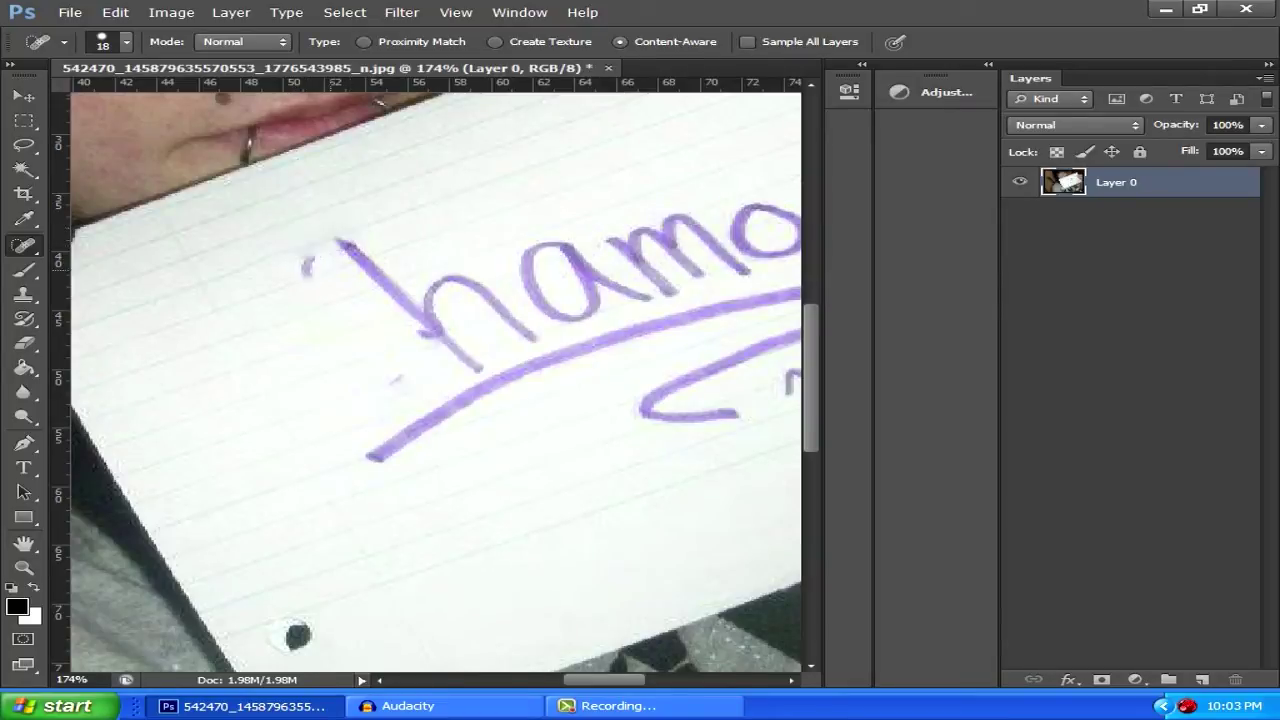
click(307, 265)
click(391, 376)
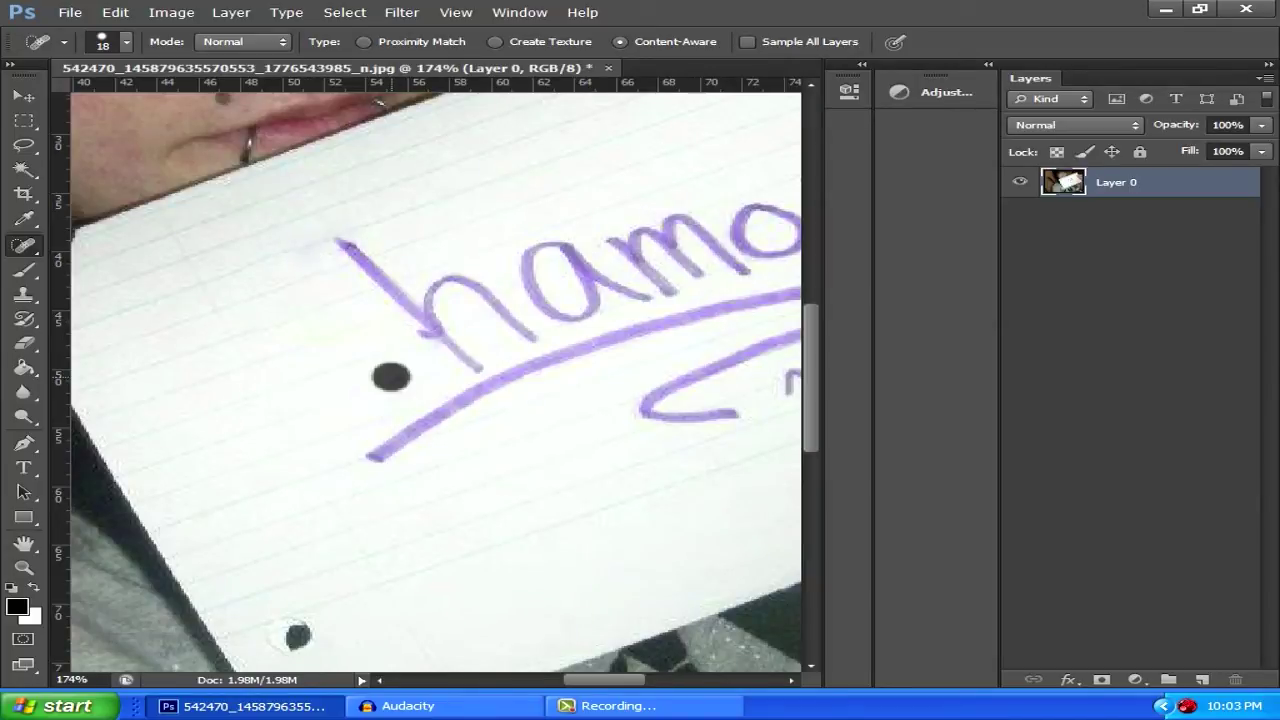
Heal away the handwritten letter h and touch up the smudge left above the purple underline.
mouse_move(340, 238)
mouse_down()
mouse_move(356, 276)
mouse_move(478, 368)
mouse_move(452, 372)
mouse_move(432, 282)
mouse_move(495, 300)
mouse_move(536, 334)
mouse_up()
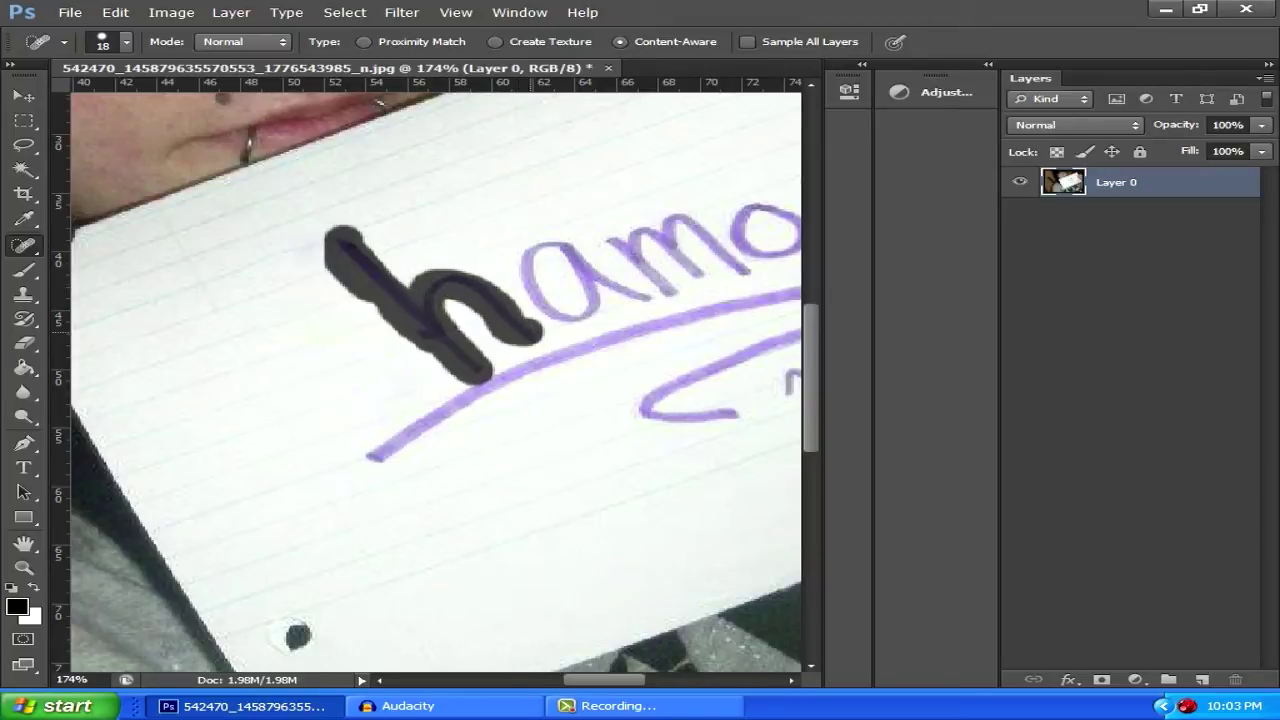
drag(536, 334, 538, 335)
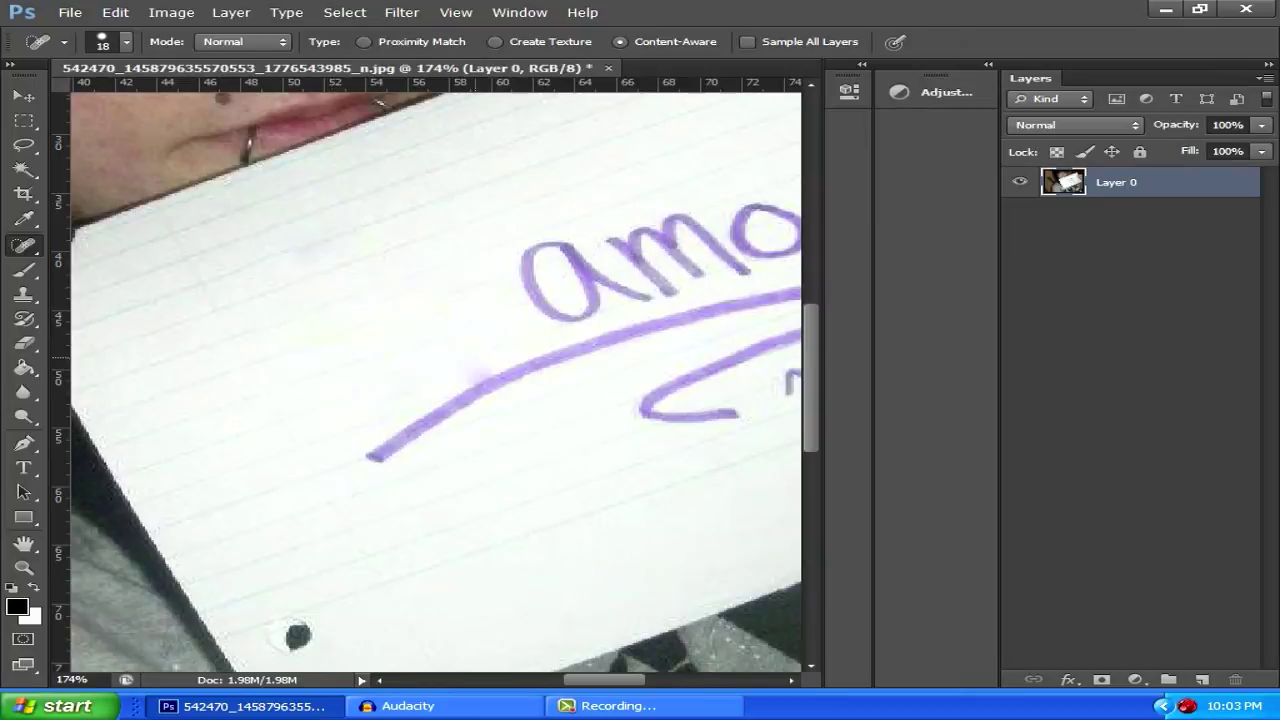
click(472, 366)
Paint out the remaining letters of the handwritten name and the stray marks left above the underline.
scroll(436, 382, right, 5)
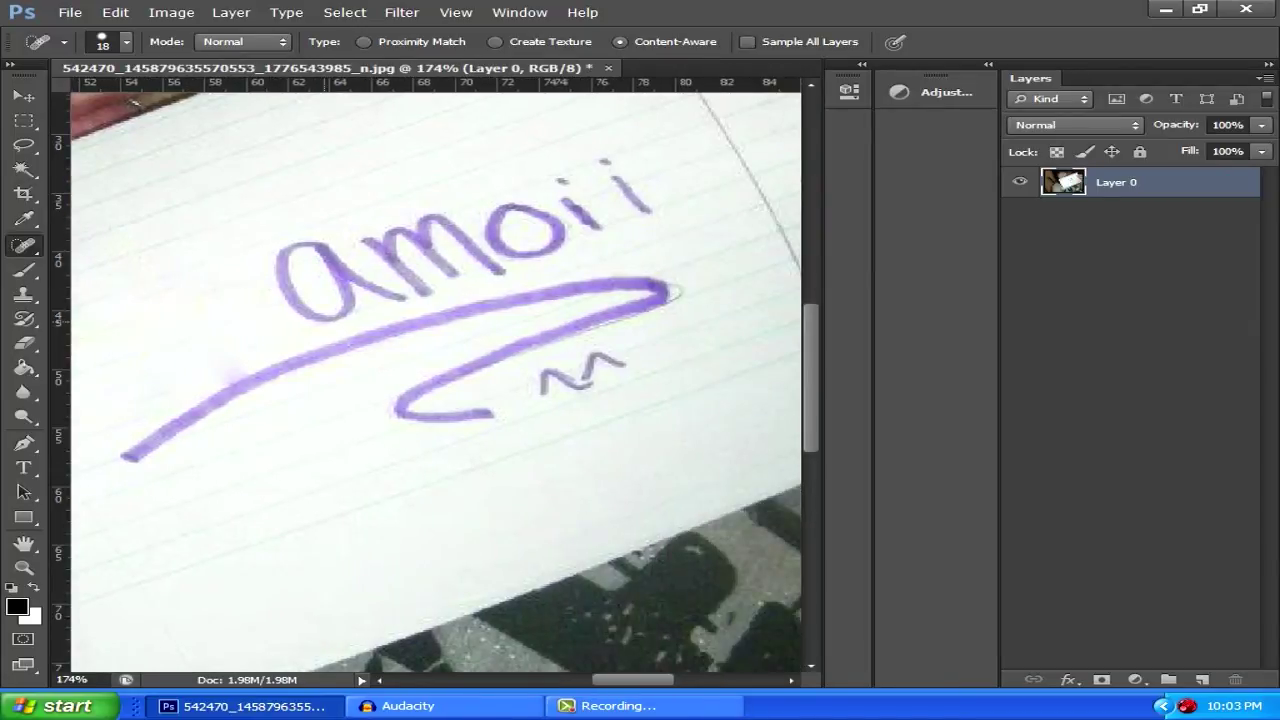
mouse_move(400, 295)
mouse_down()
mouse_move(296, 245)
mouse_move(276, 270)
mouse_move(288, 300)
mouse_move(338, 316)
mouse_move(326, 278)
mouse_move(346, 310)
mouse_up()
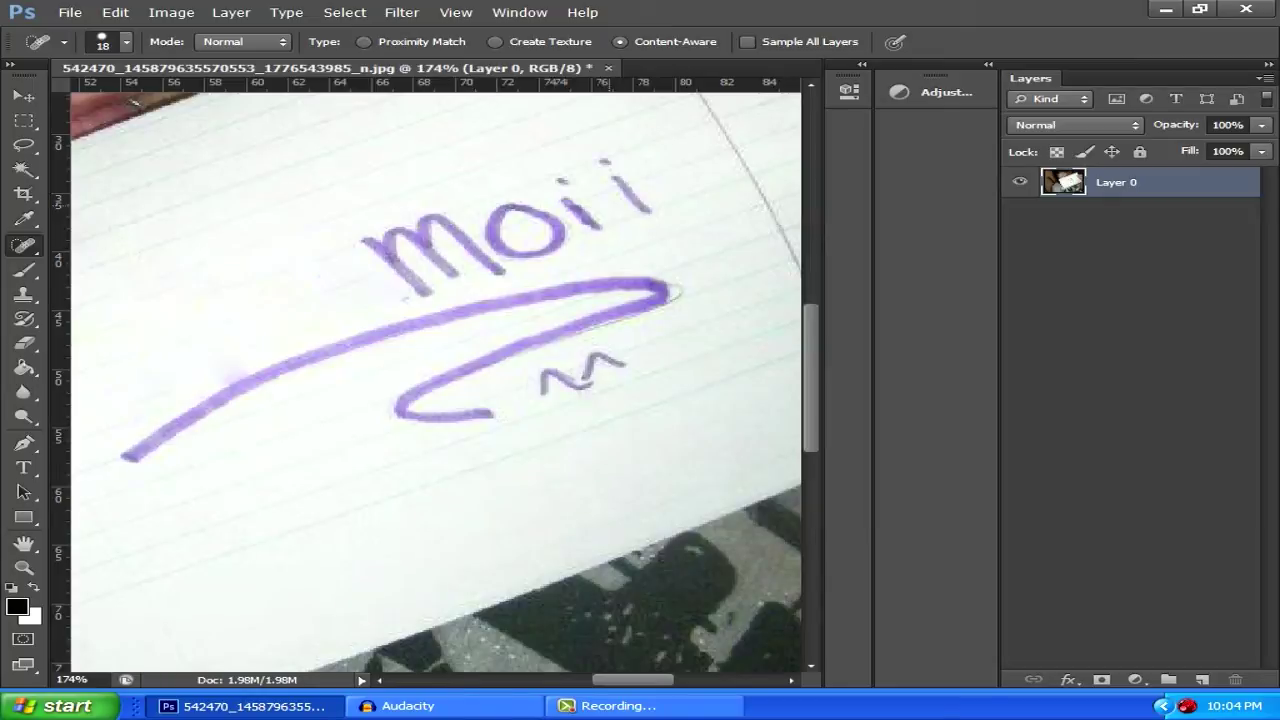
drag(630, 180, 648, 198)
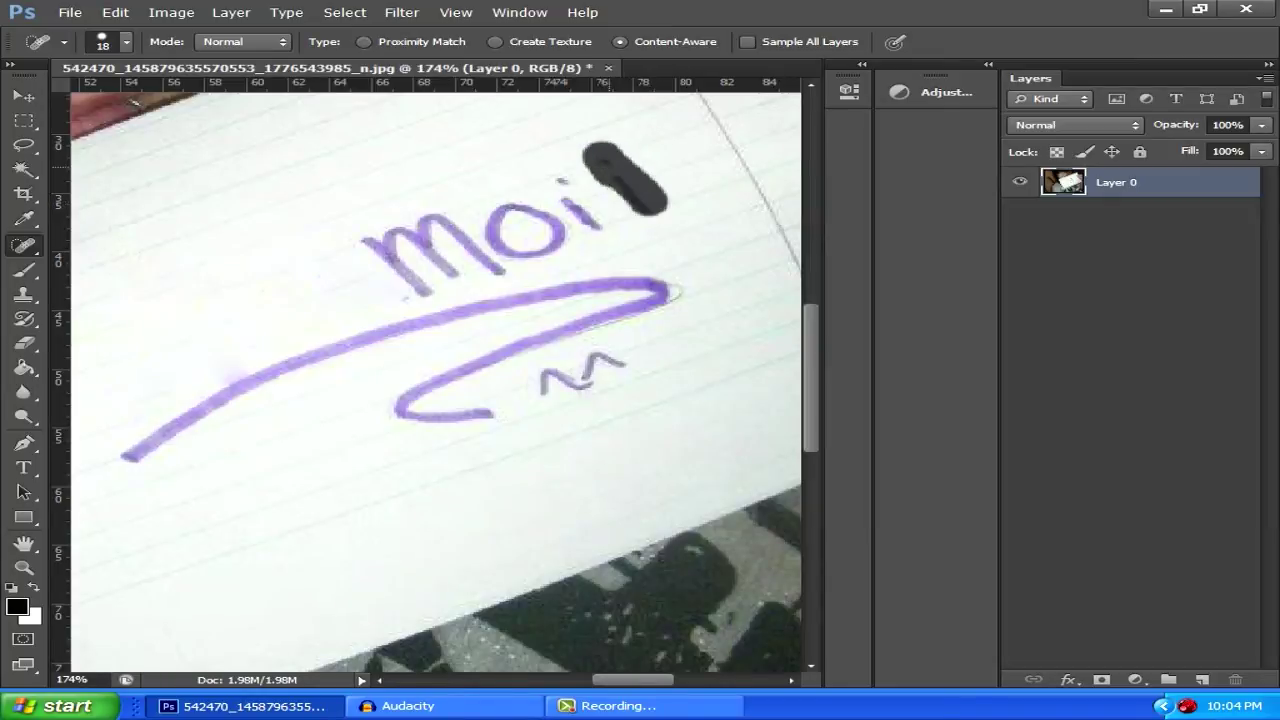
mouse_move(605, 185)
mouse_down()
mouse_move(620, 228)
mouse_move(555, 185)
mouse_move(570, 220)
mouse_move(545, 255)
mouse_move(520, 215)
mouse_move(485, 240)
mouse_move(545, 262)
mouse_move(500, 270)
mouse_move(418, 212)
mouse_move(405, 245)
mouse_move(420, 275)
mouse_move(380, 235)
mouse_move(400, 285)
mouse_move(430, 292)
mouse_move(385, 300)
mouse_move(350, 242)
mouse_up()
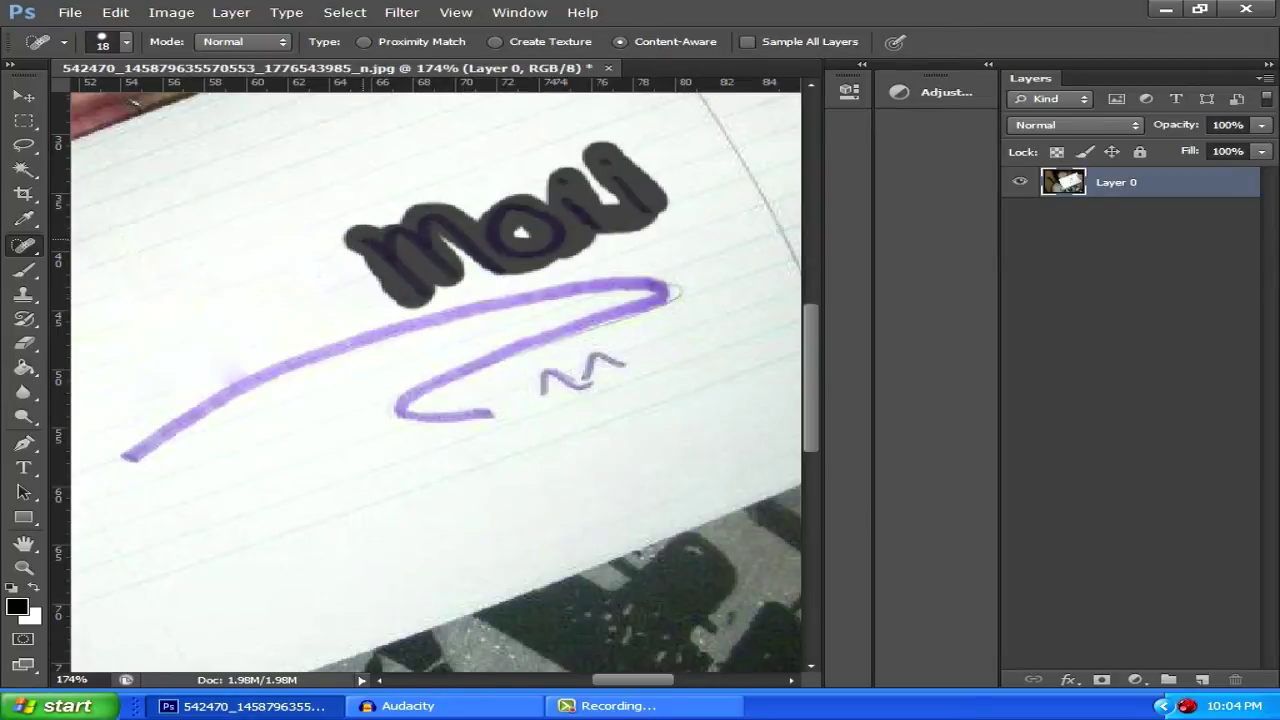
drag(350, 242, 350, 242)
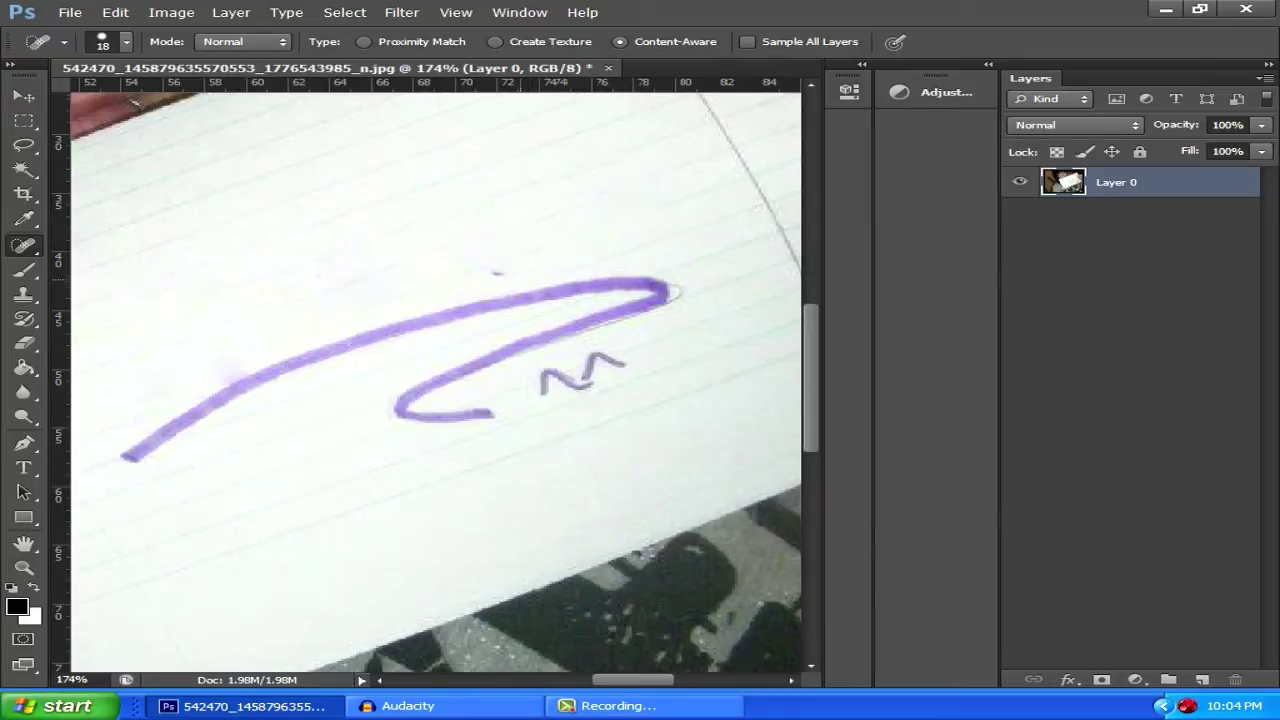
click(492, 272)
drag(665, 172, 588, 188)
Heal the faint purple smudges and discoloured spots on the paper where the handwritten name was.
click(230, 368)
scroll(444, 281, left, 5)
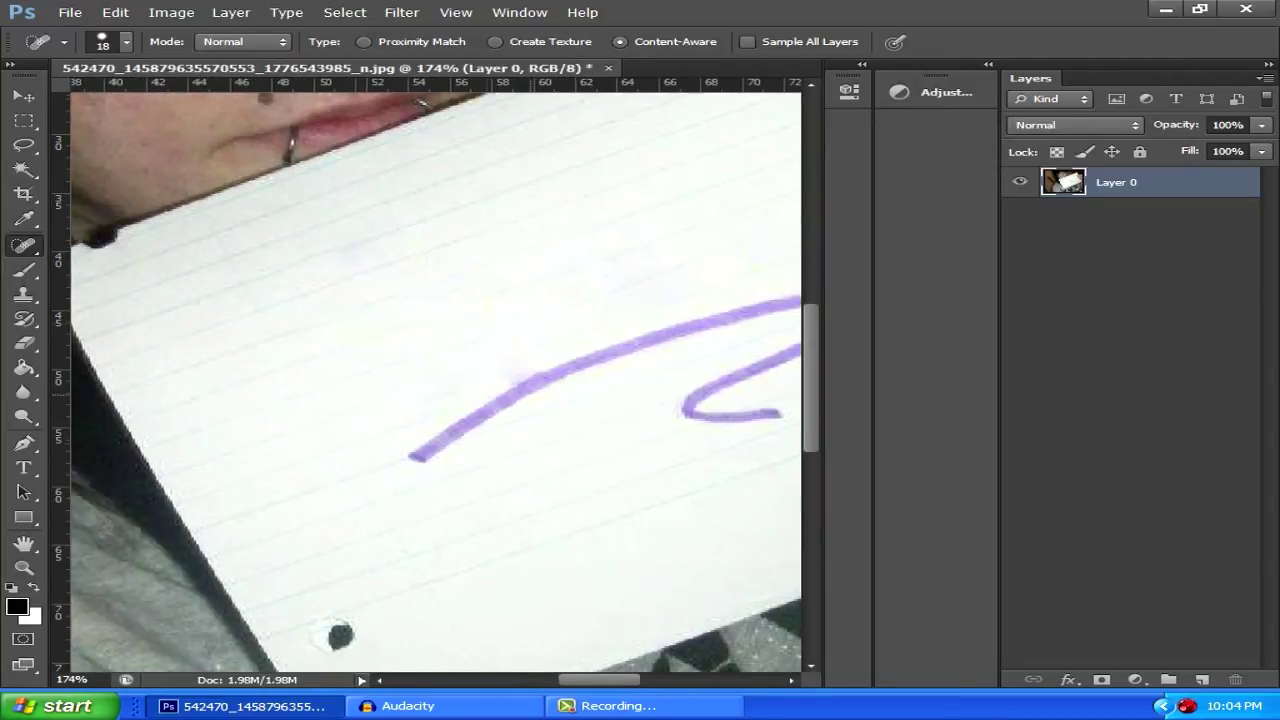
drag(448, 278, 315, 316)
drag(599, 680, 633, 680)
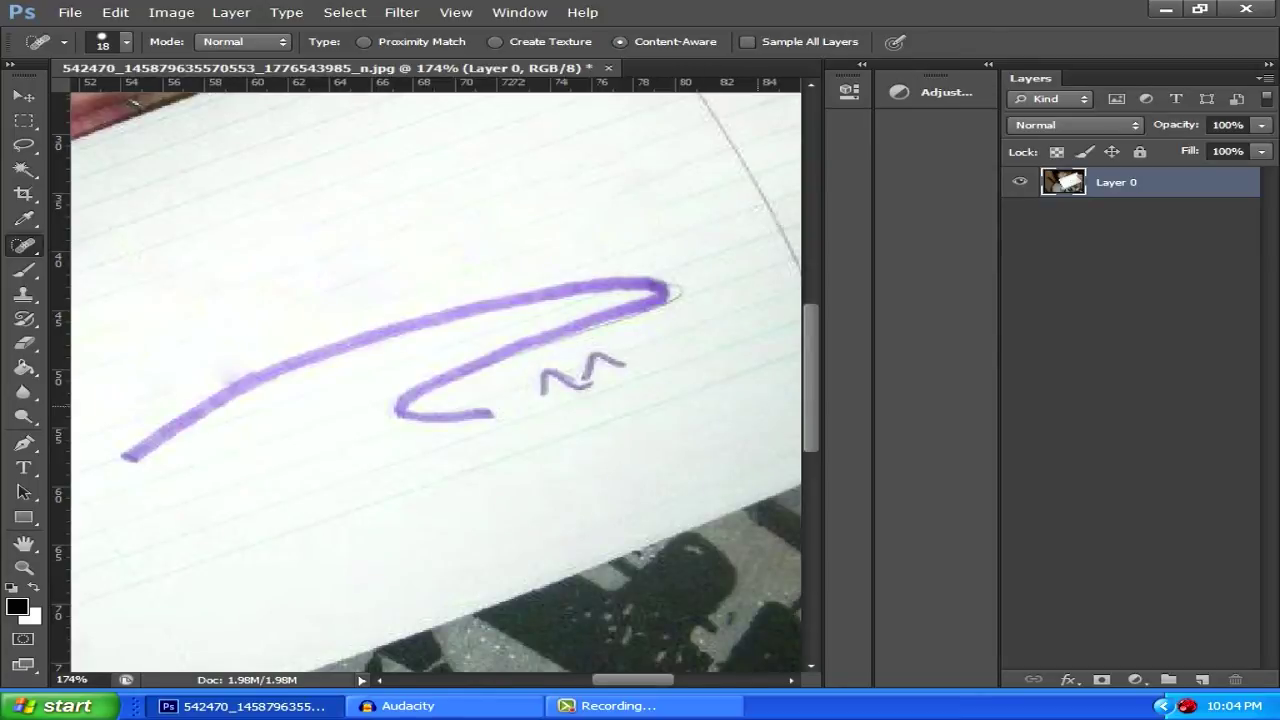
scroll(435, 380, up, 2)
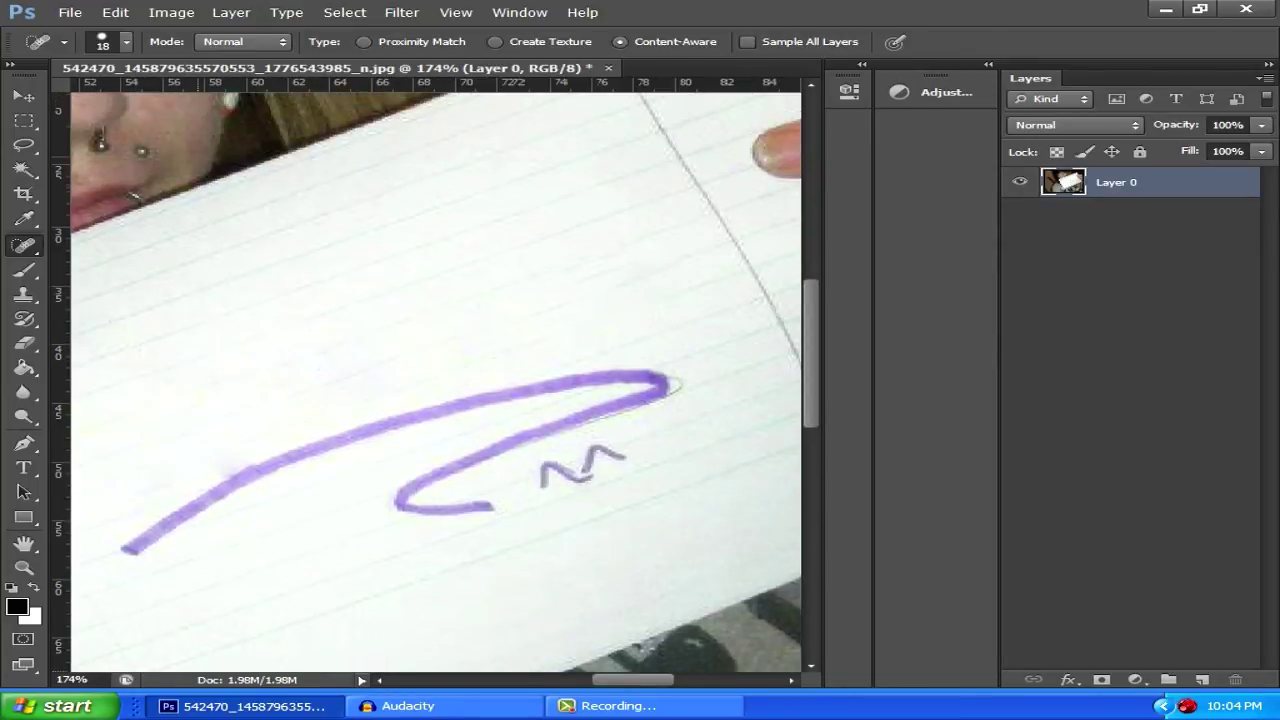
drag(76, 680, 35, 680)
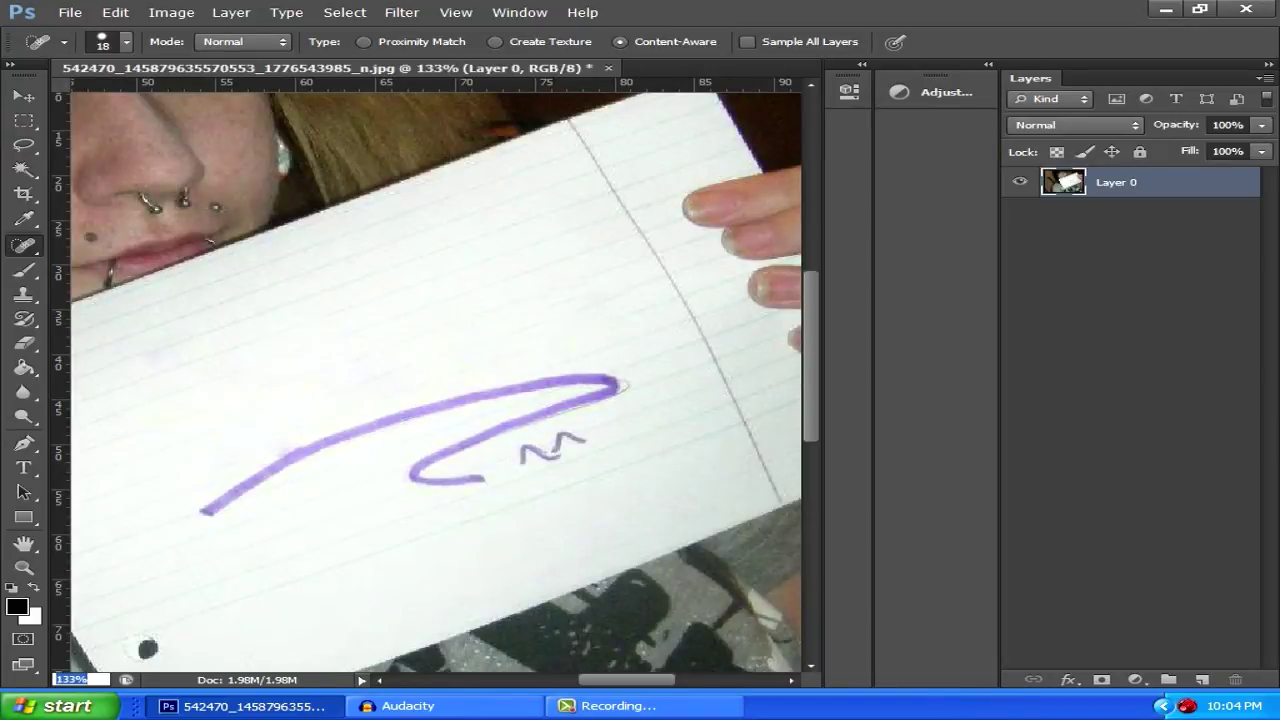
click(165, 361)
click(158, 353)
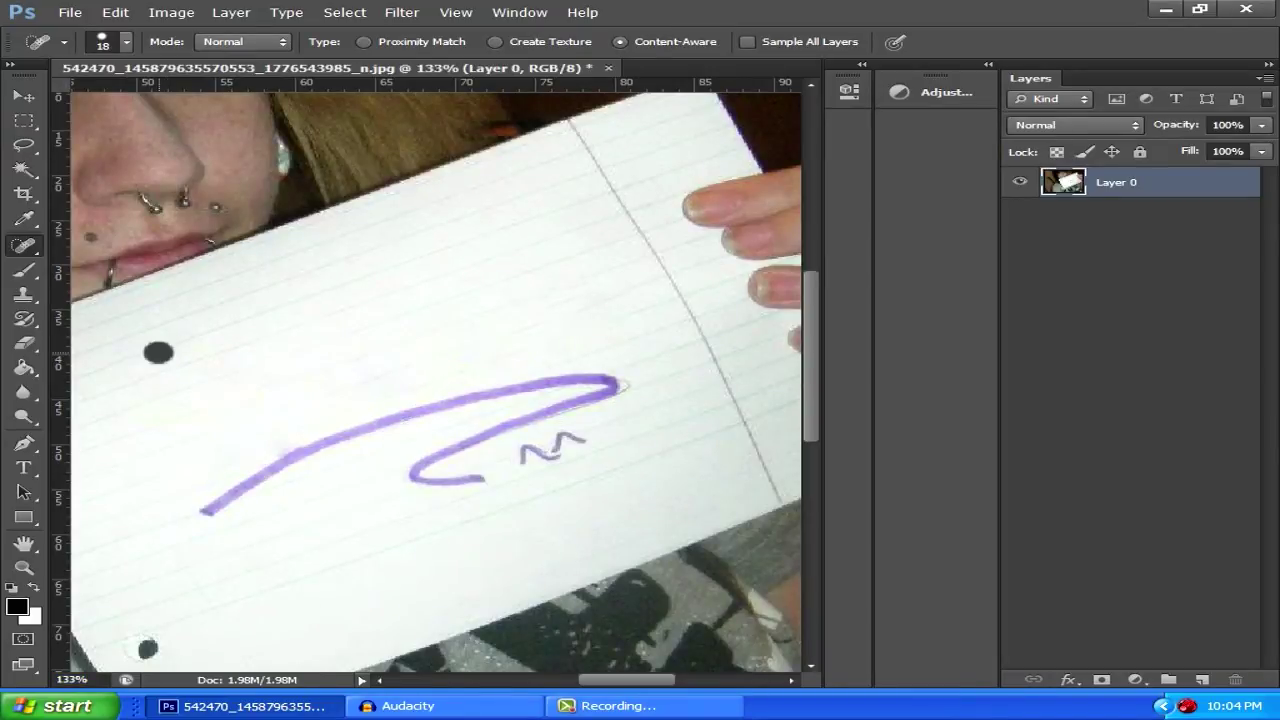
Heal the last faint smudges on the paper above the purple underline.
click(158, 352)
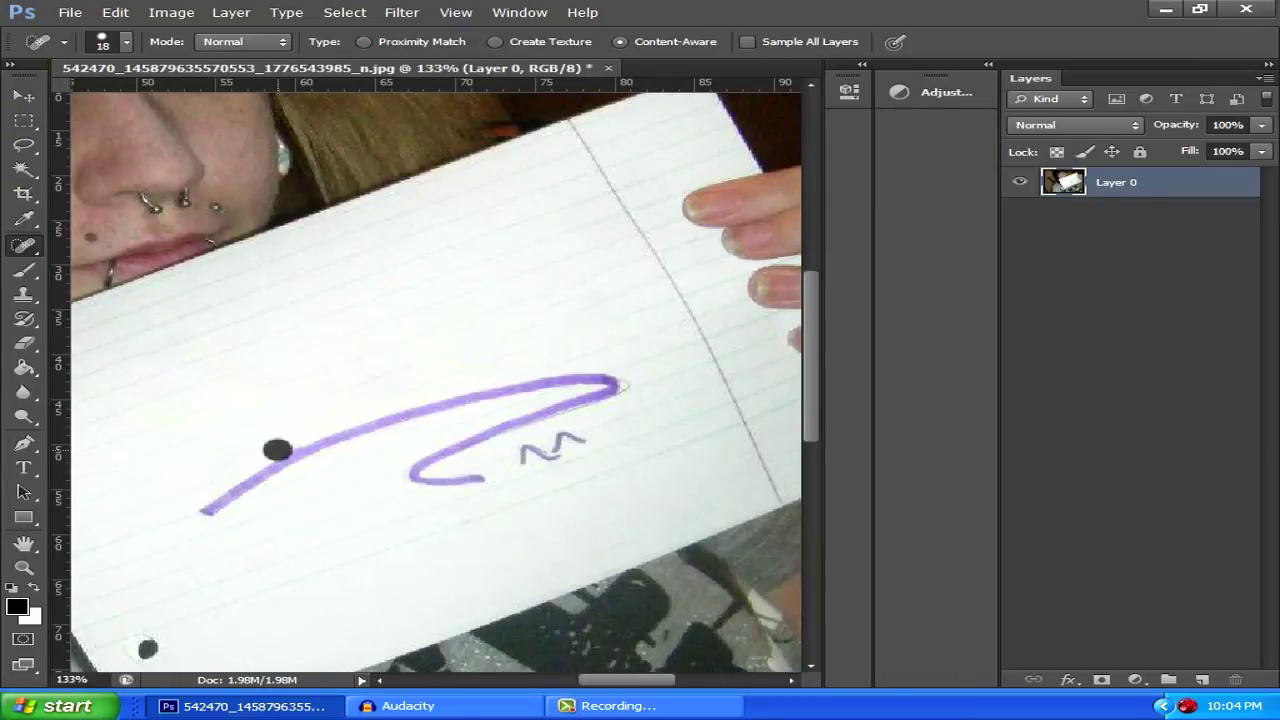
click(278, 450)
Add a horizontal text line reading "iBOunce" on the cleared paper above the purple underline.
key(t)
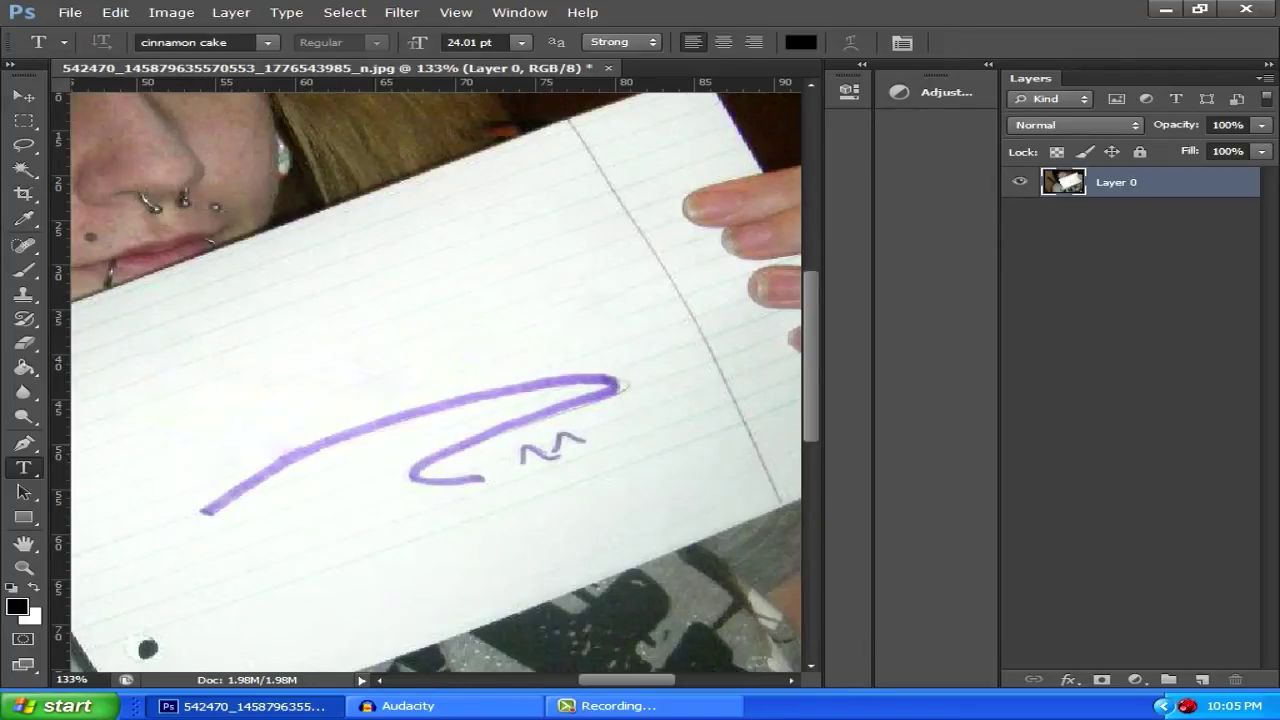
drag(604, 680, 595, 680)
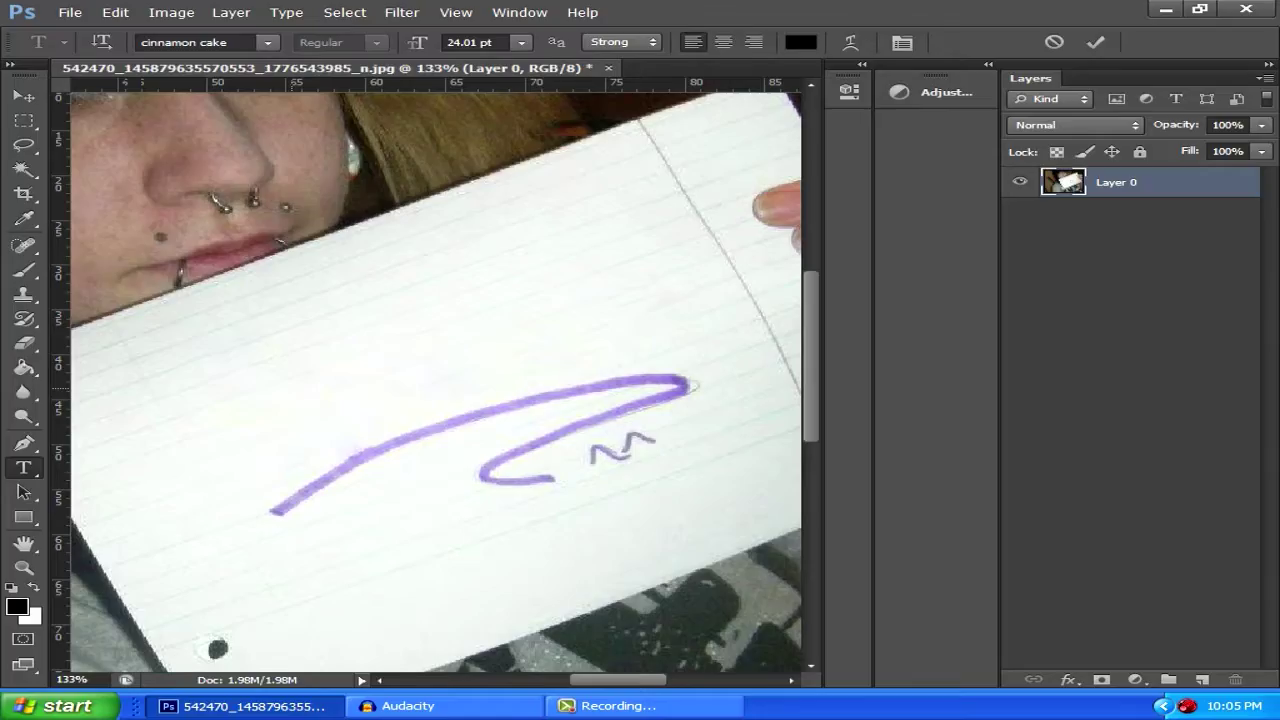
click(290, 386)
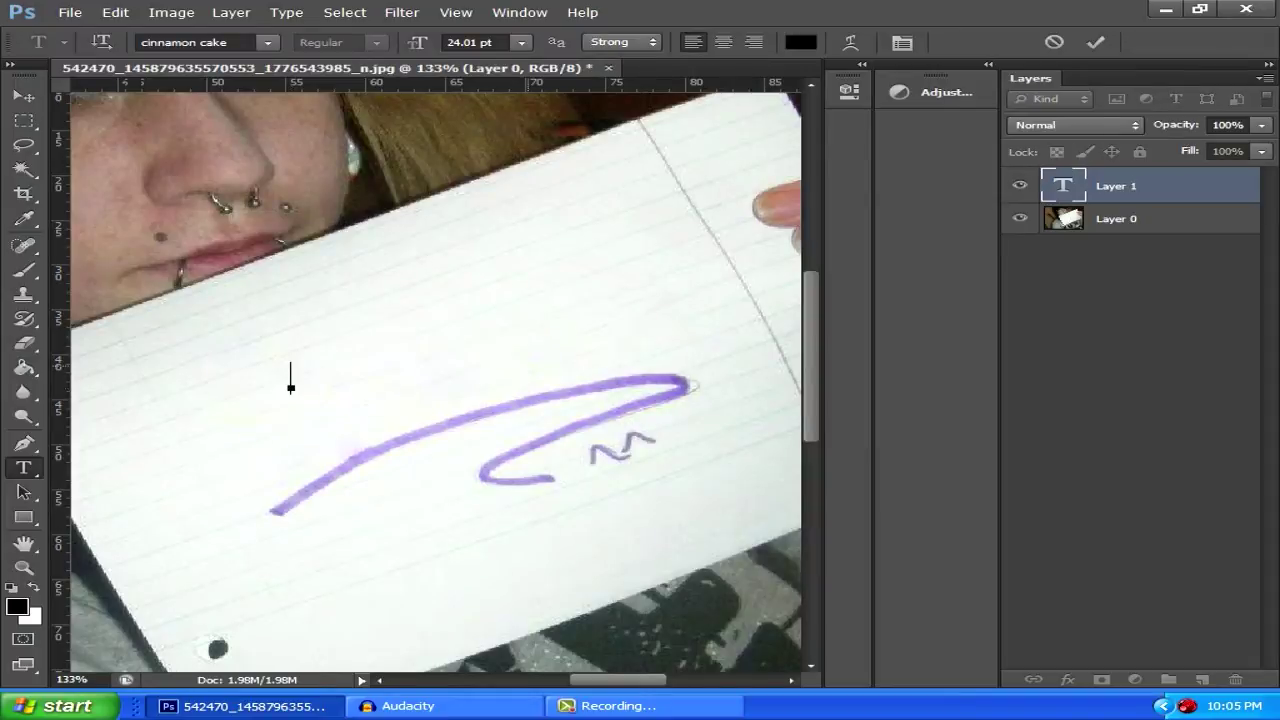
text(iBOunce)
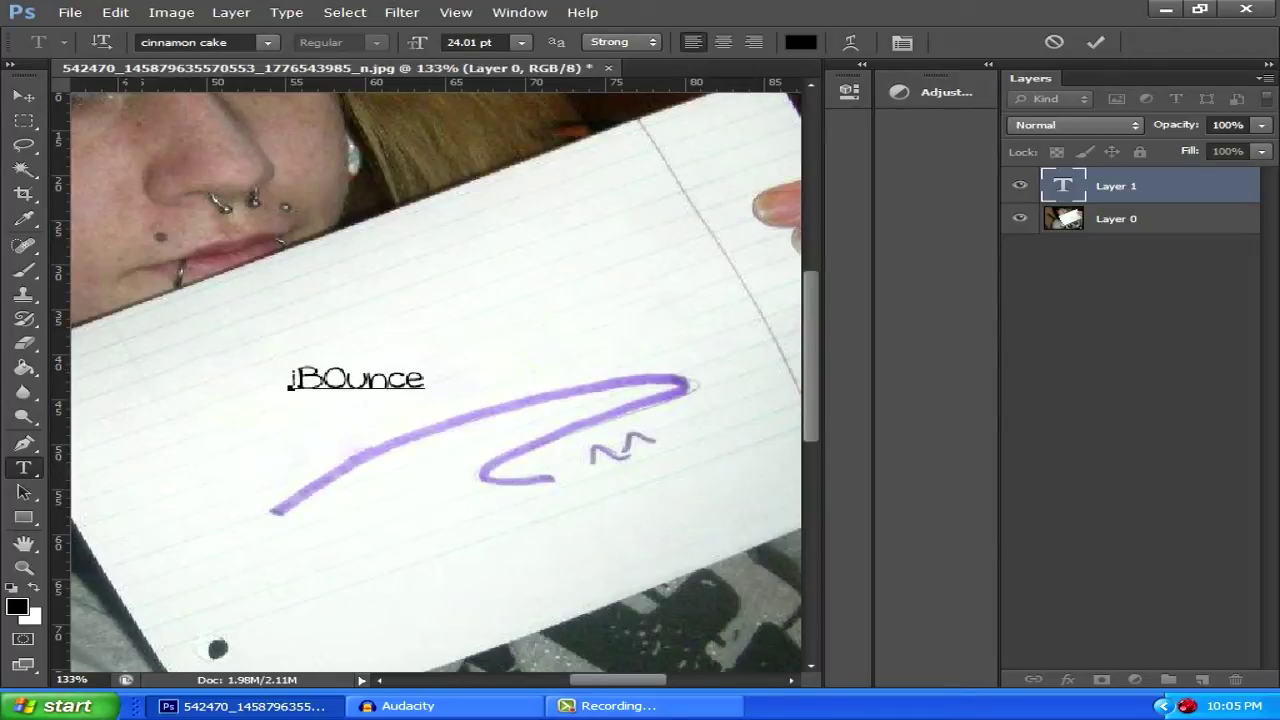
Replace the capital O in the text with a lowercase o so it reads "iBounce".
click(200, 42)
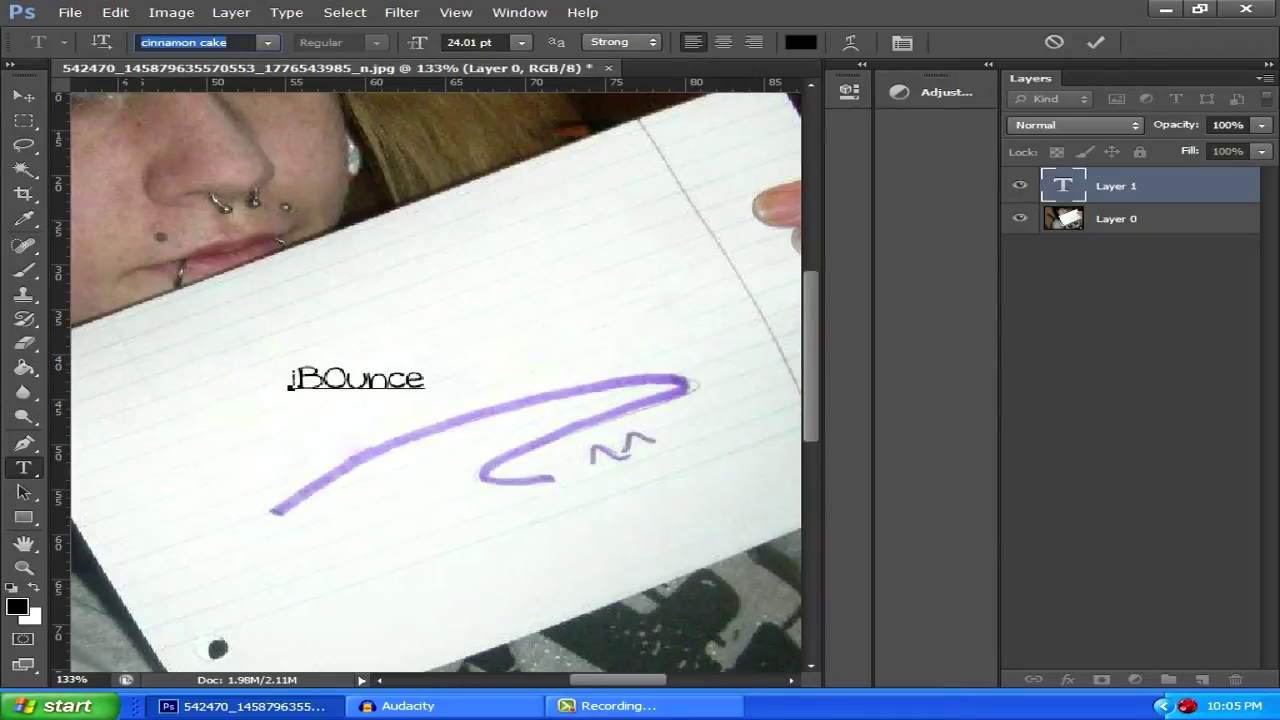
scroll(436, 382, left, 2)
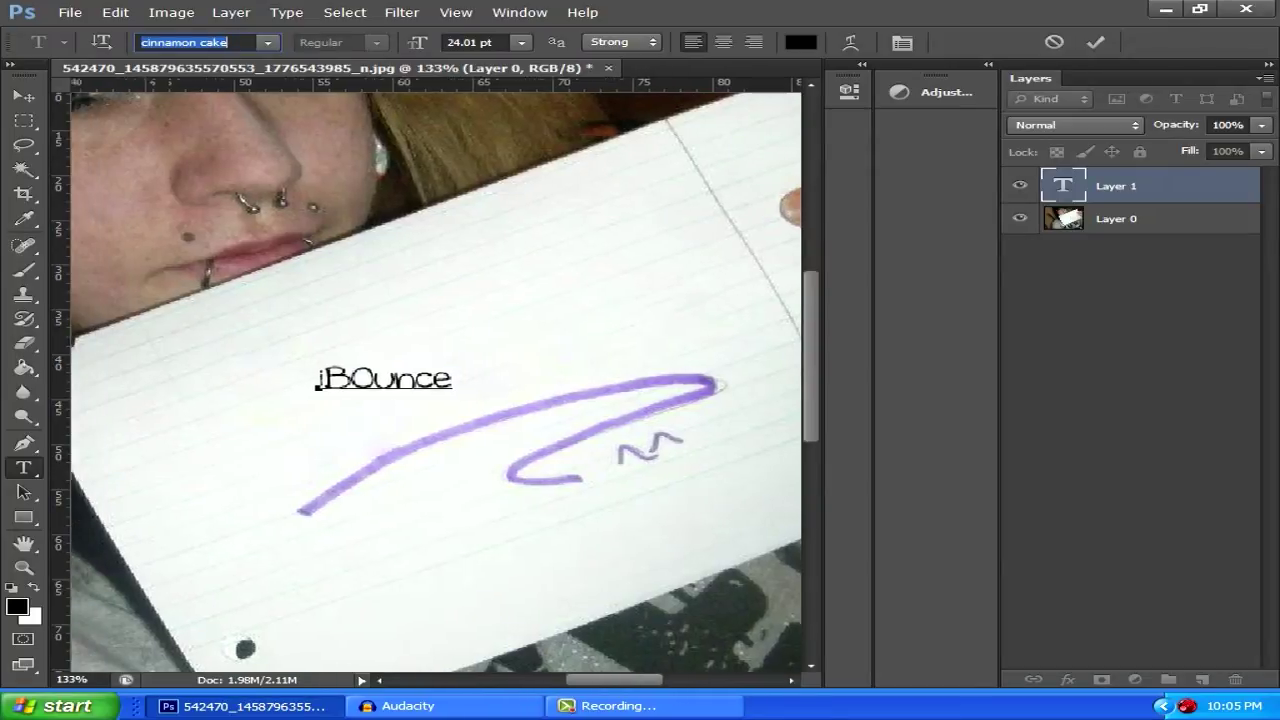
click(469, 380)
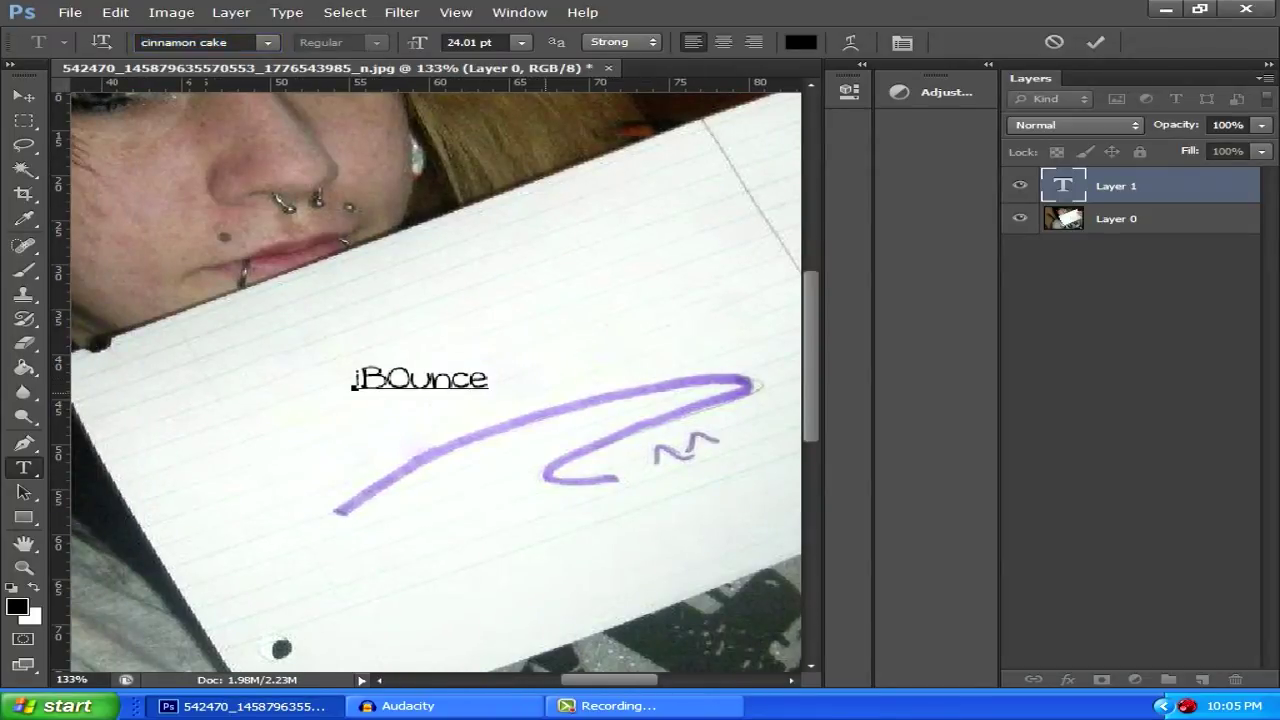
key(ctrl+a)
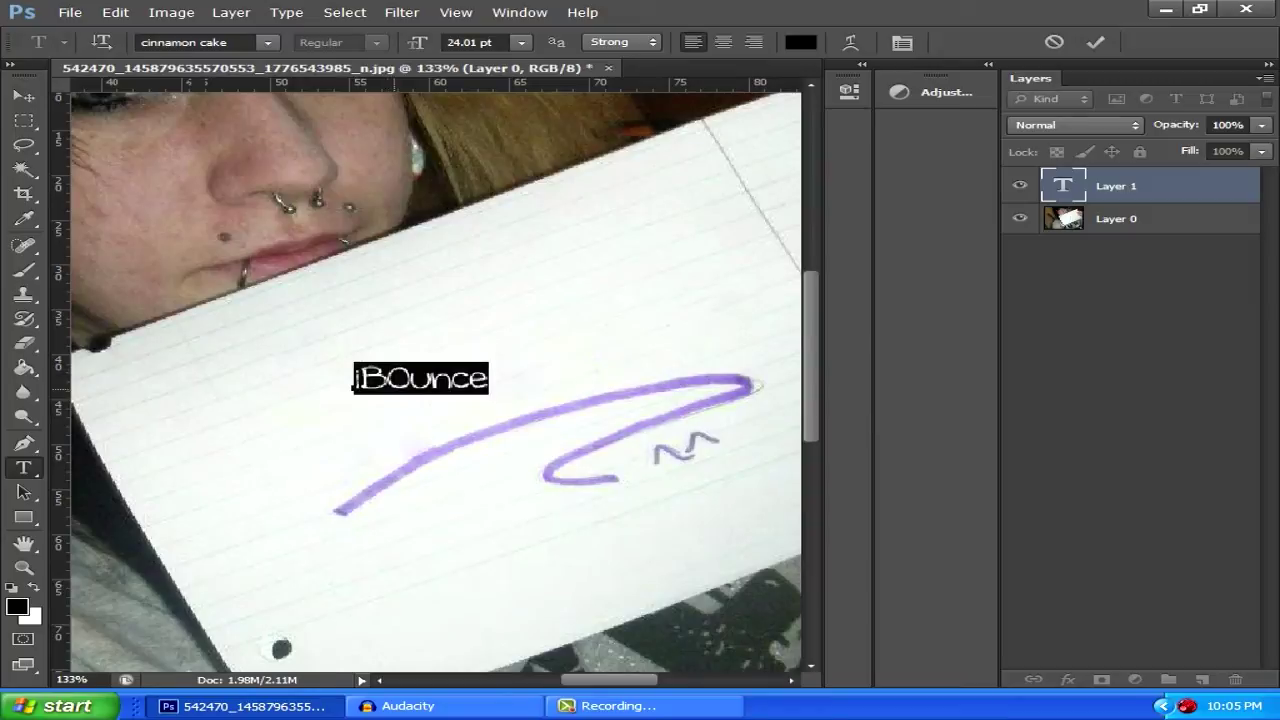
click(410, 380)
key(BackSpace)
text(o)
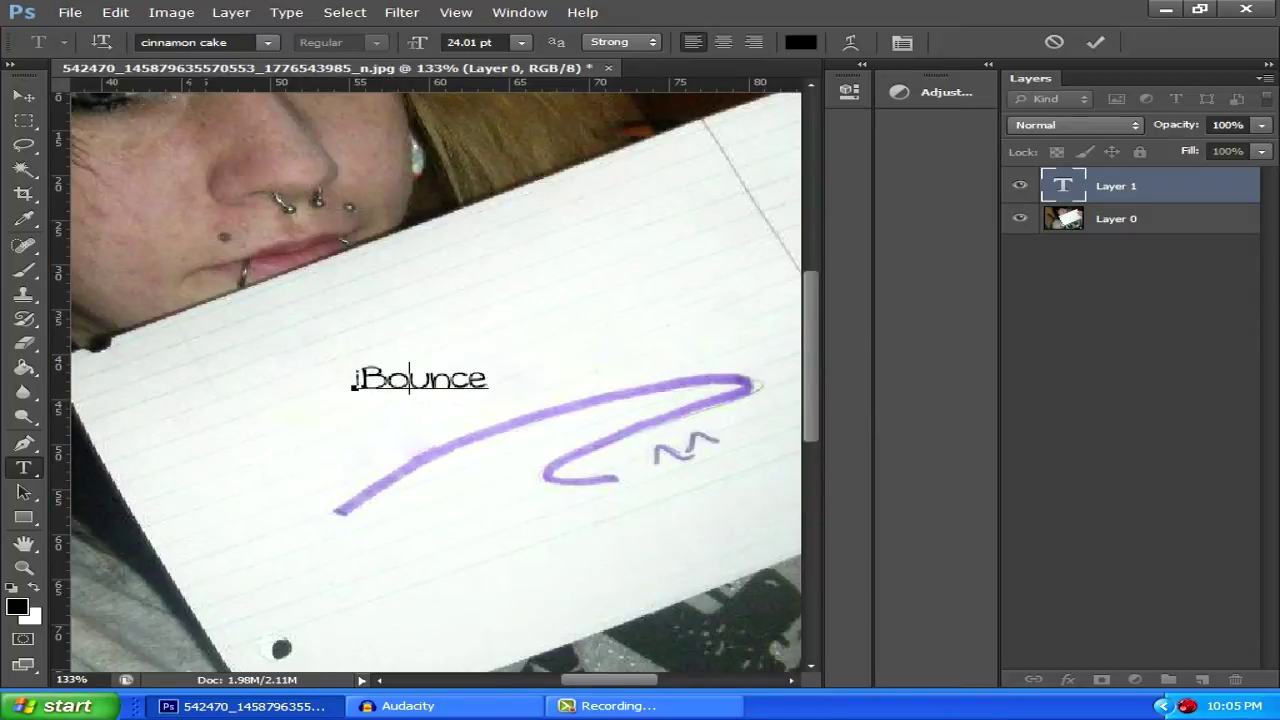
Enlarge the whole "iBounce" text to 48.01 pt, then rotate and move it to follow the paper's slant above the underline.
drag(490, 380, 353, 381)
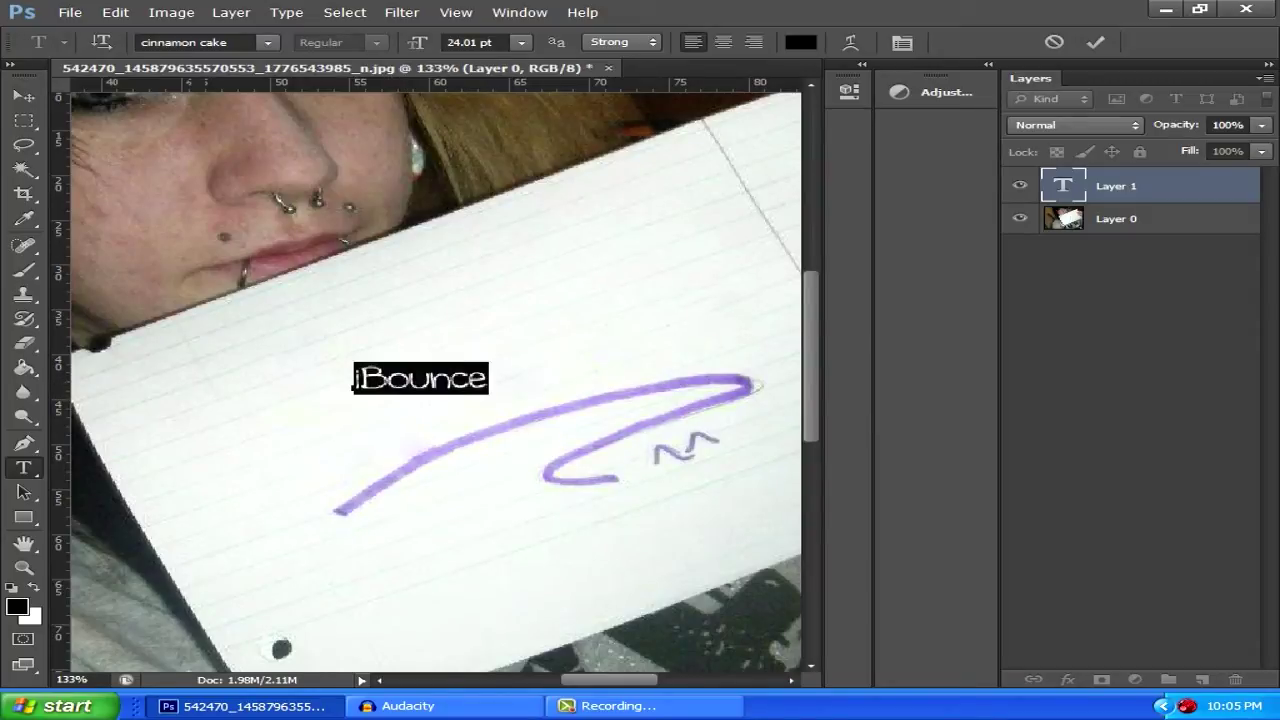
drag(462, 42, 492, 42)
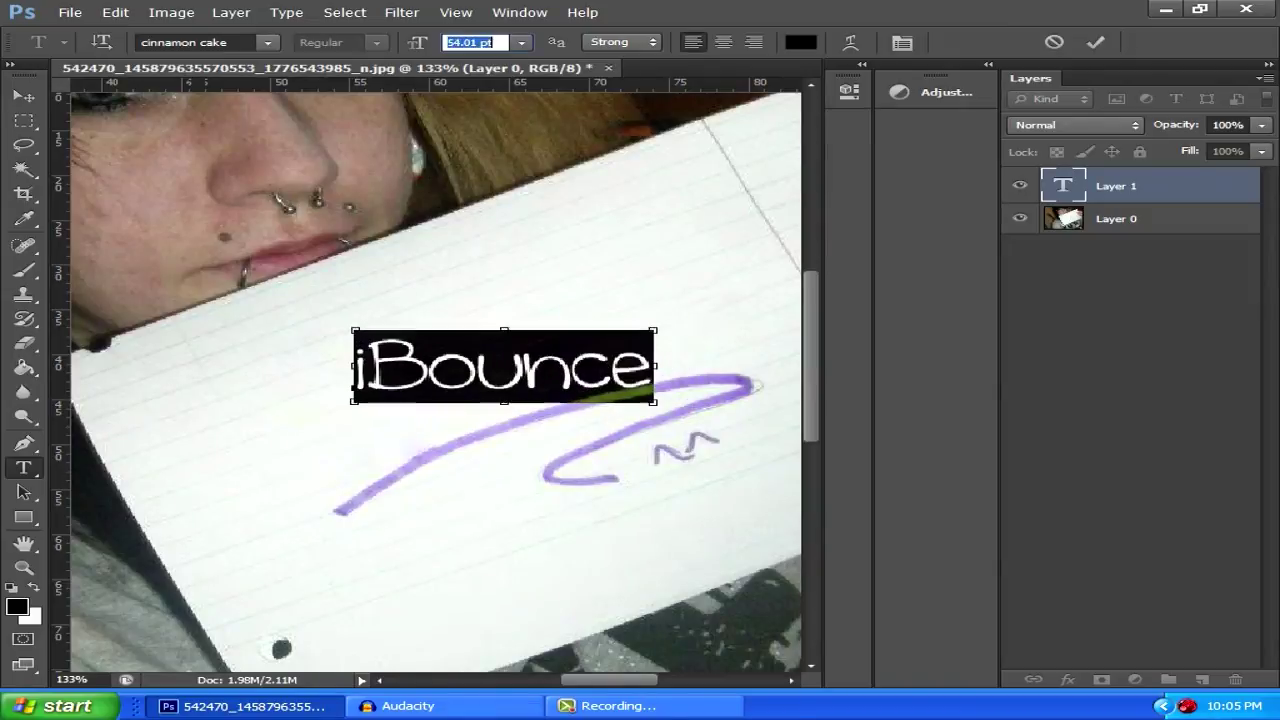
text(48.01)
key(Return)
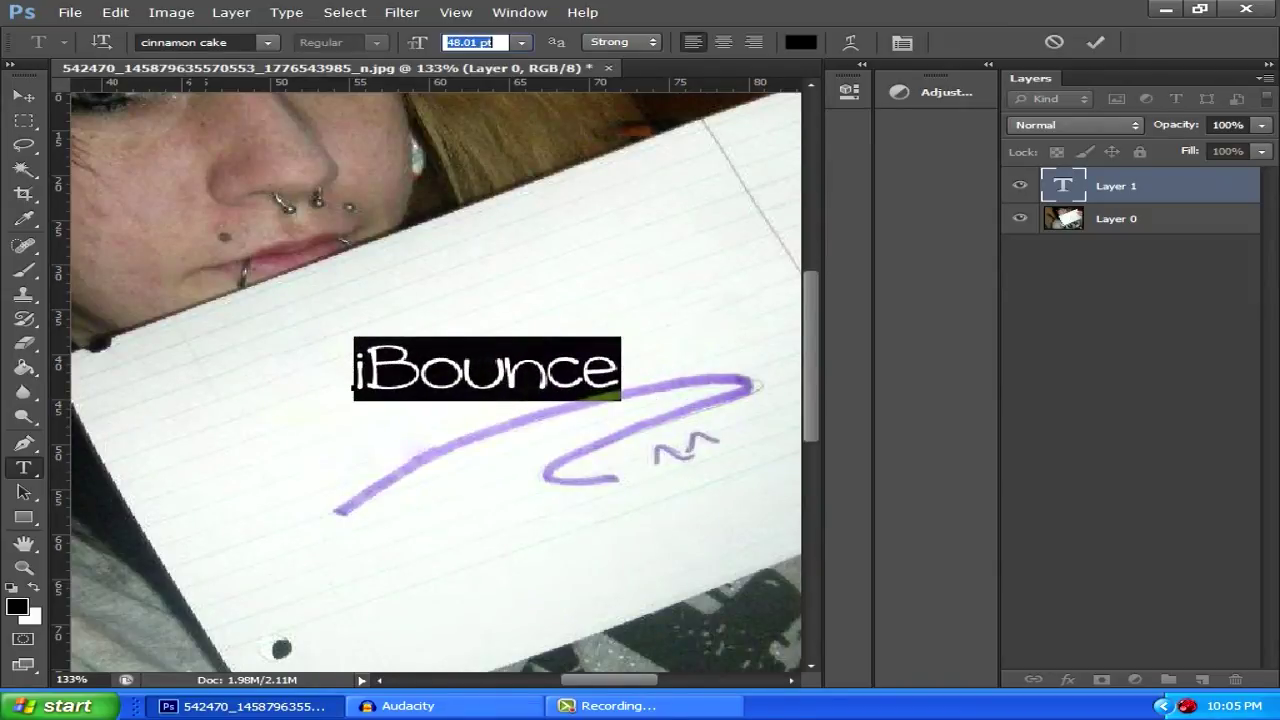
drag(488, 317, 456, 317)
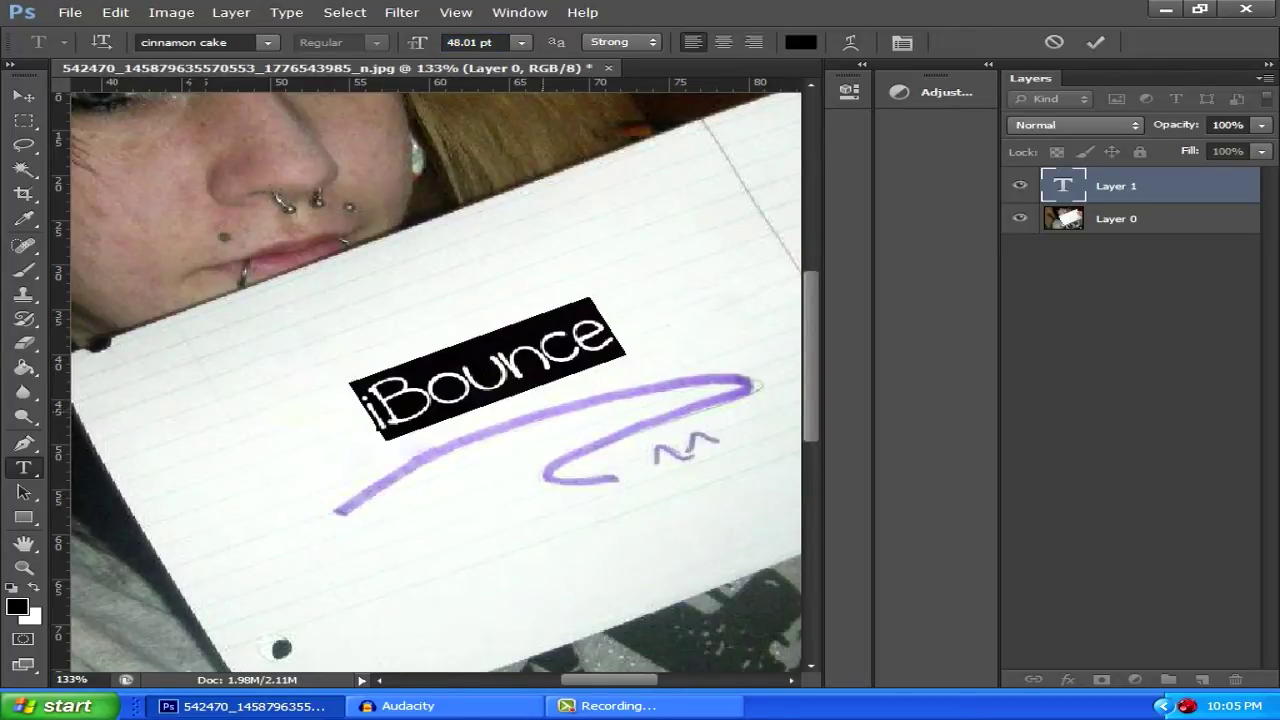
drag(543, 411, 517, 429)
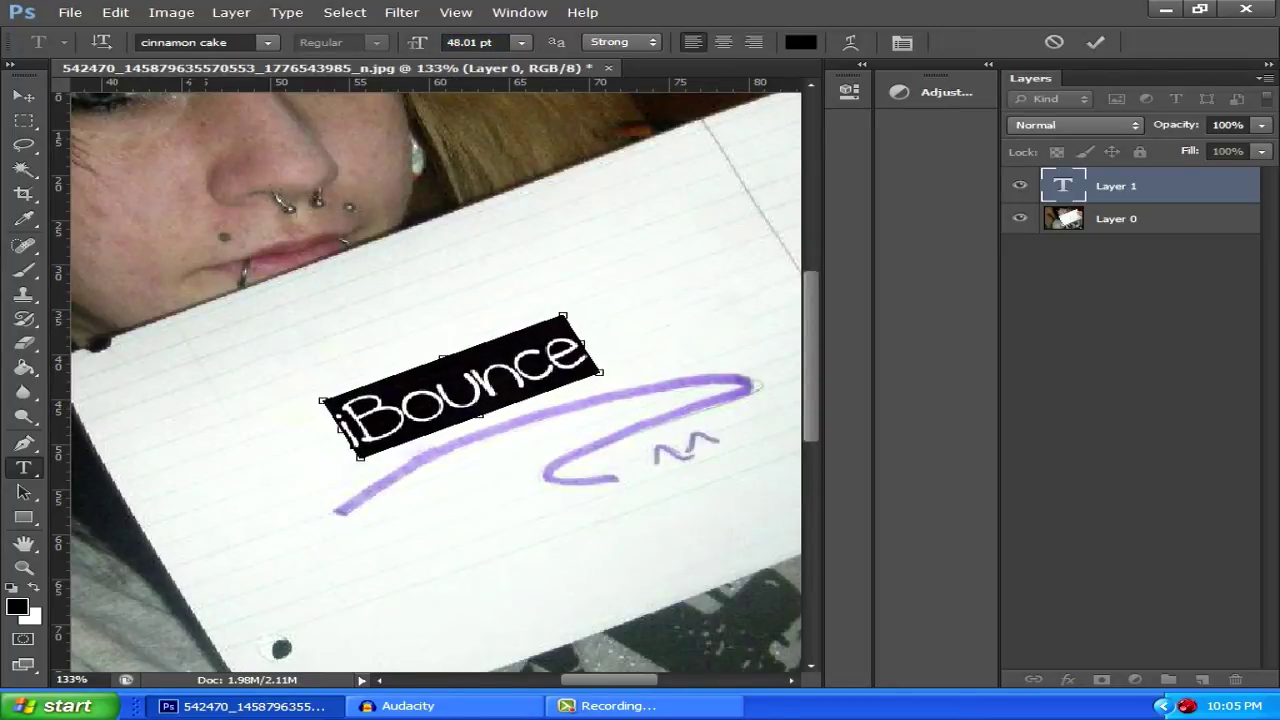
Set the text size to 55.01 pt and insert a space after the i so it reads "i Bounce".
drag(417, 42, 425, 42)
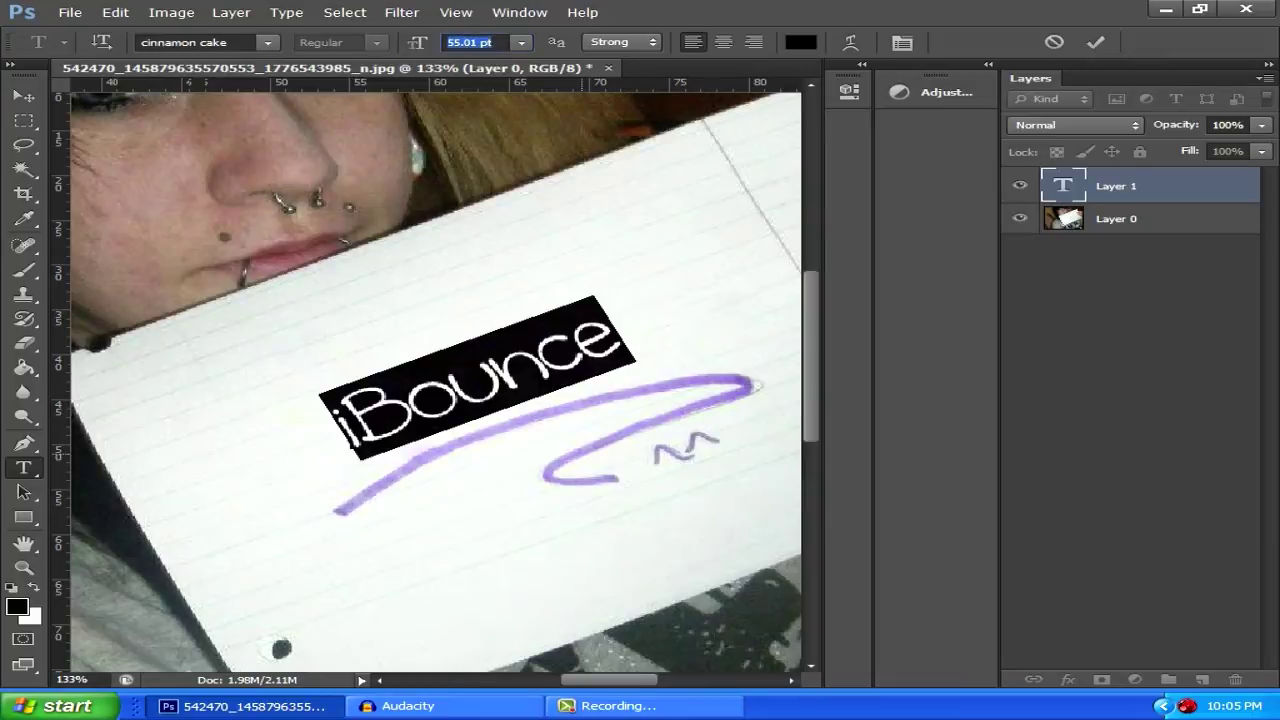
key(Return)
click(405, 400)
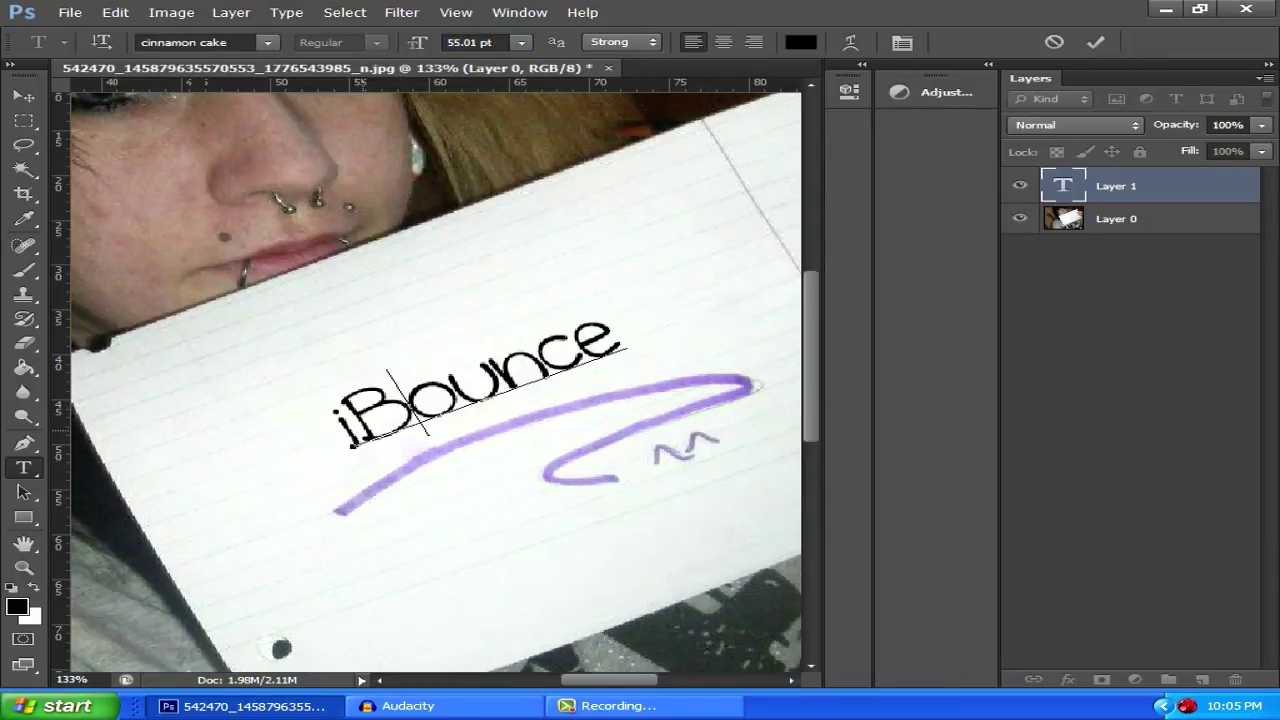
click(356, 420)
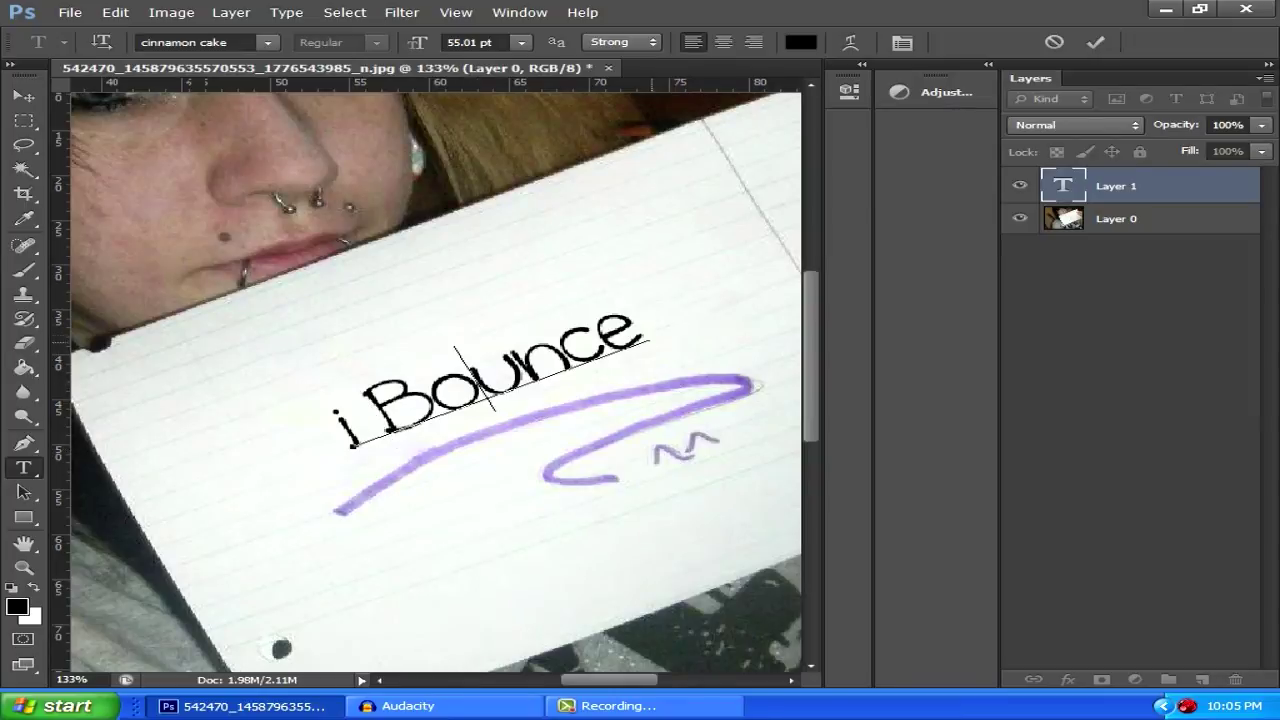
click(651, 342)
Fine-tune the rotation and position of "i Bounce" so it sits just above the purple underline, and commit the text.
key(ctrl)
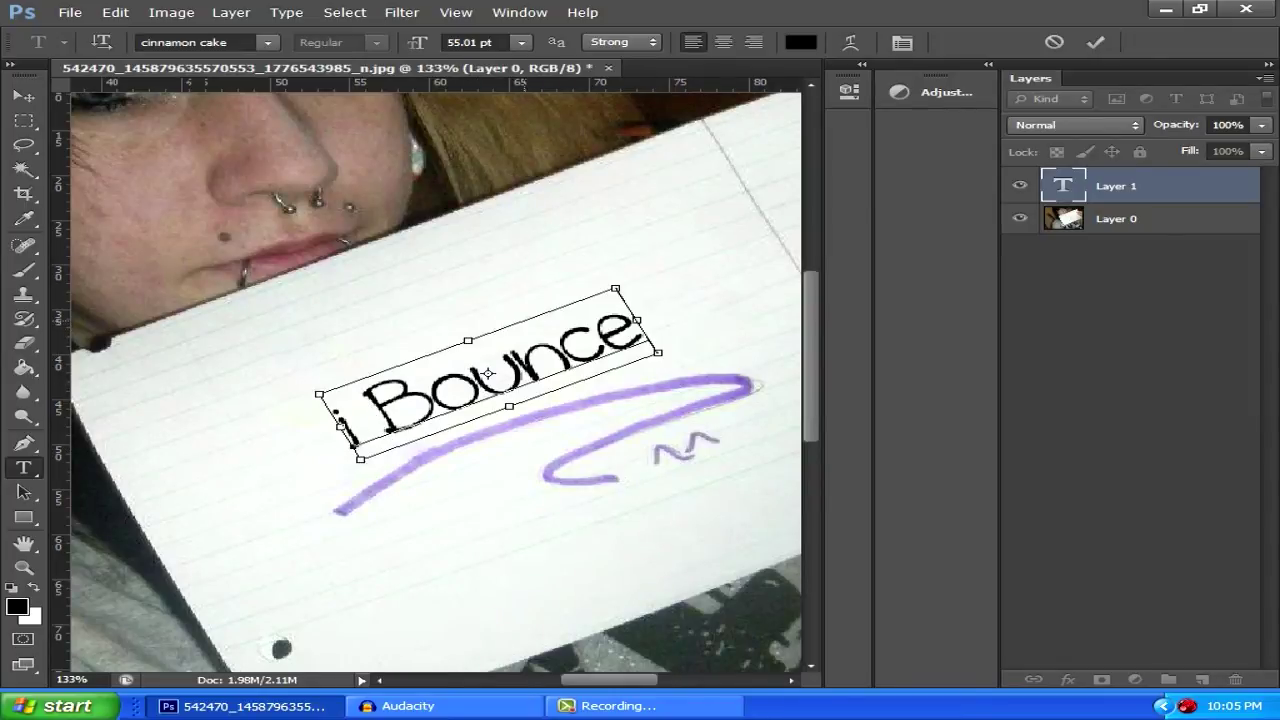
drag(510, 301, 516, 303)
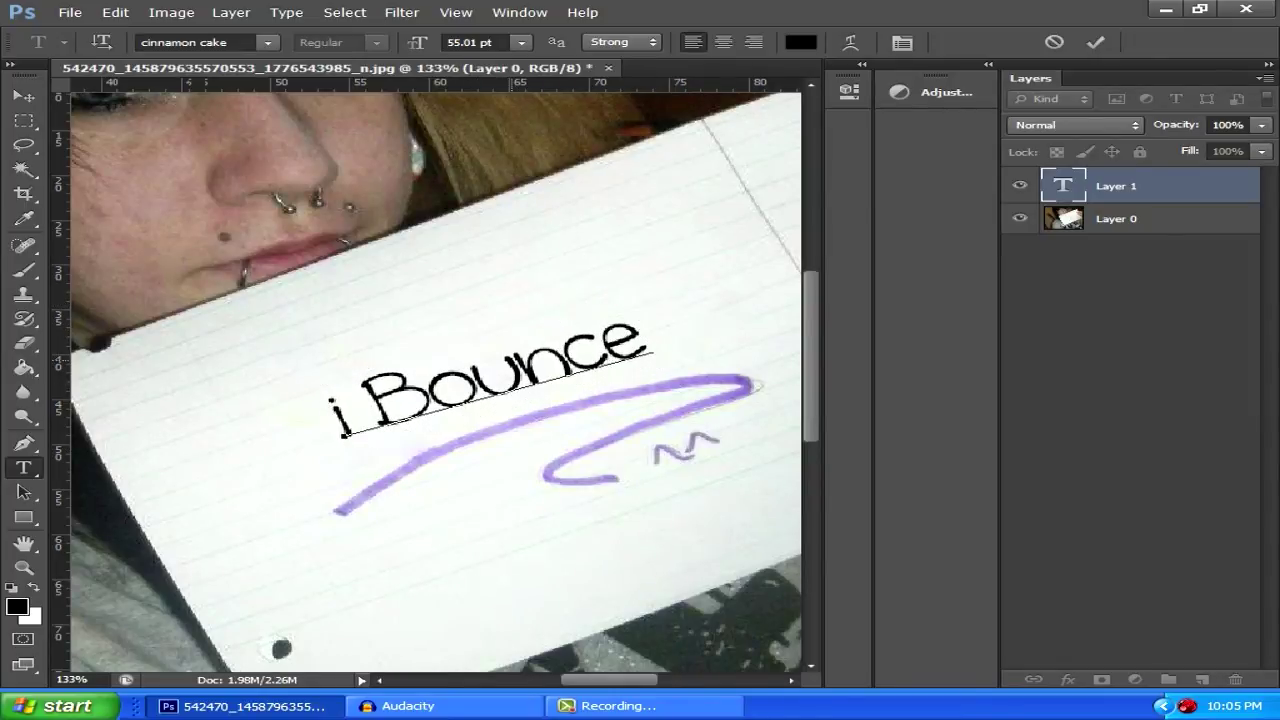
drag(511, 446, 522, 458)
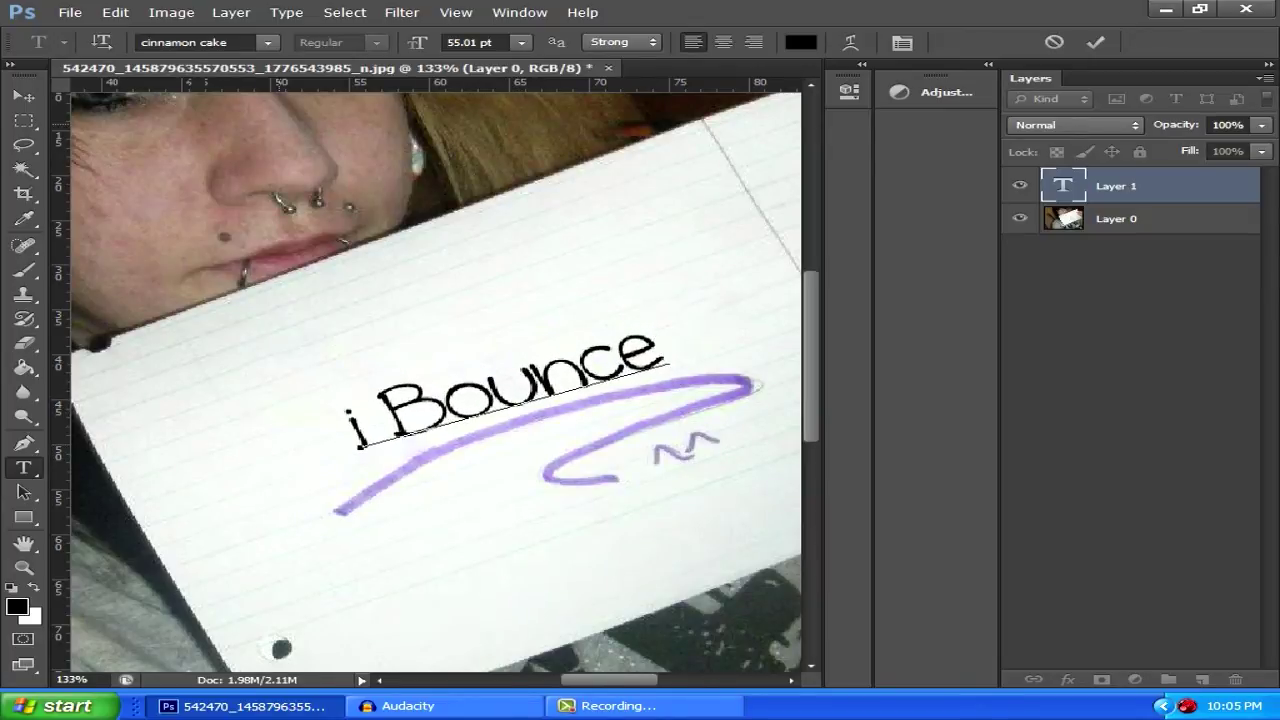
key(ctrl)
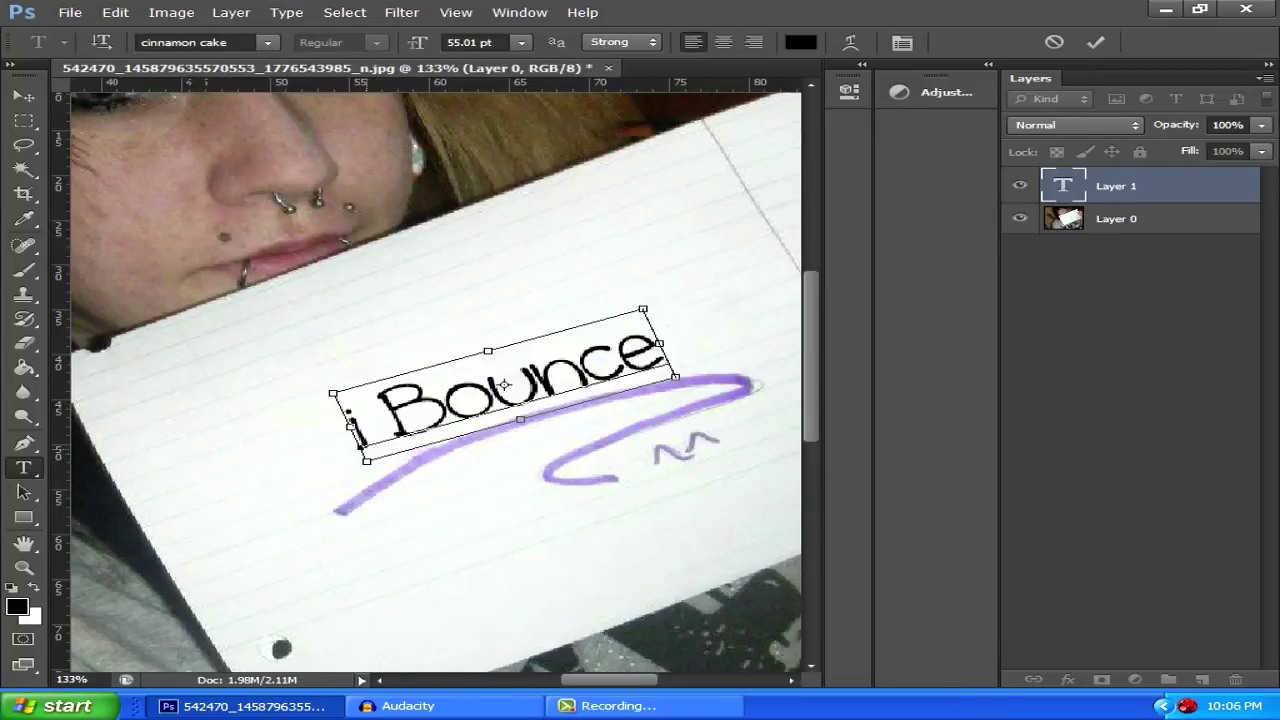
drag(366, 449, 382, 475)
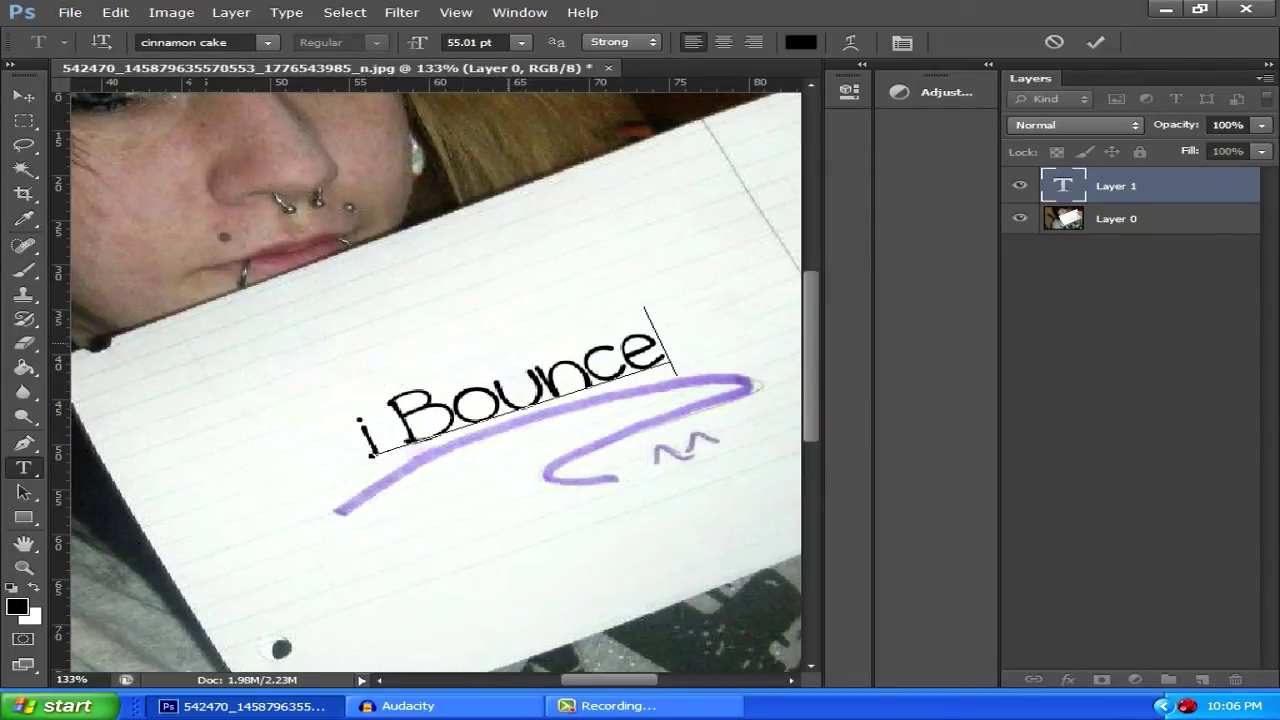
drag(508, 341, 496, 341)
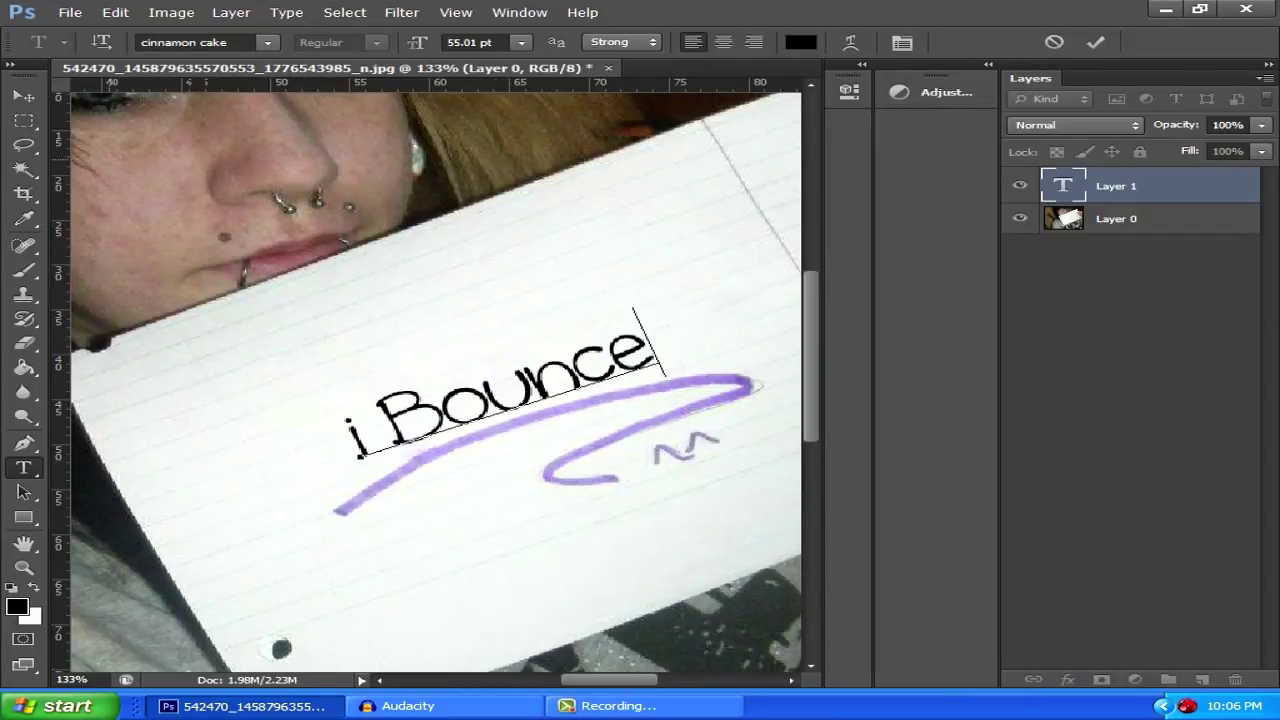
drag(489, 358, 471, 307)
click(513, 347)
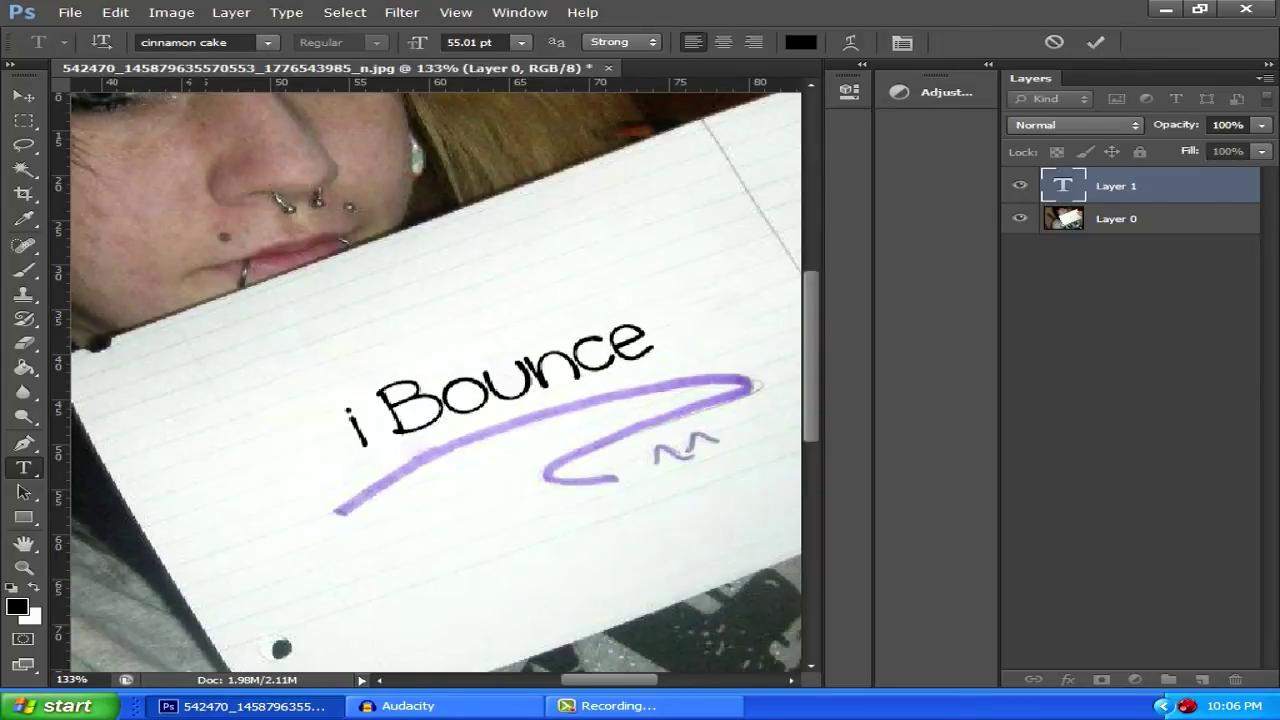
click(1130, 340)
Set the "i Bounce" text layer to Linear Burn blending at 75% opacity, then deselect the layer.
click(1120, 186)
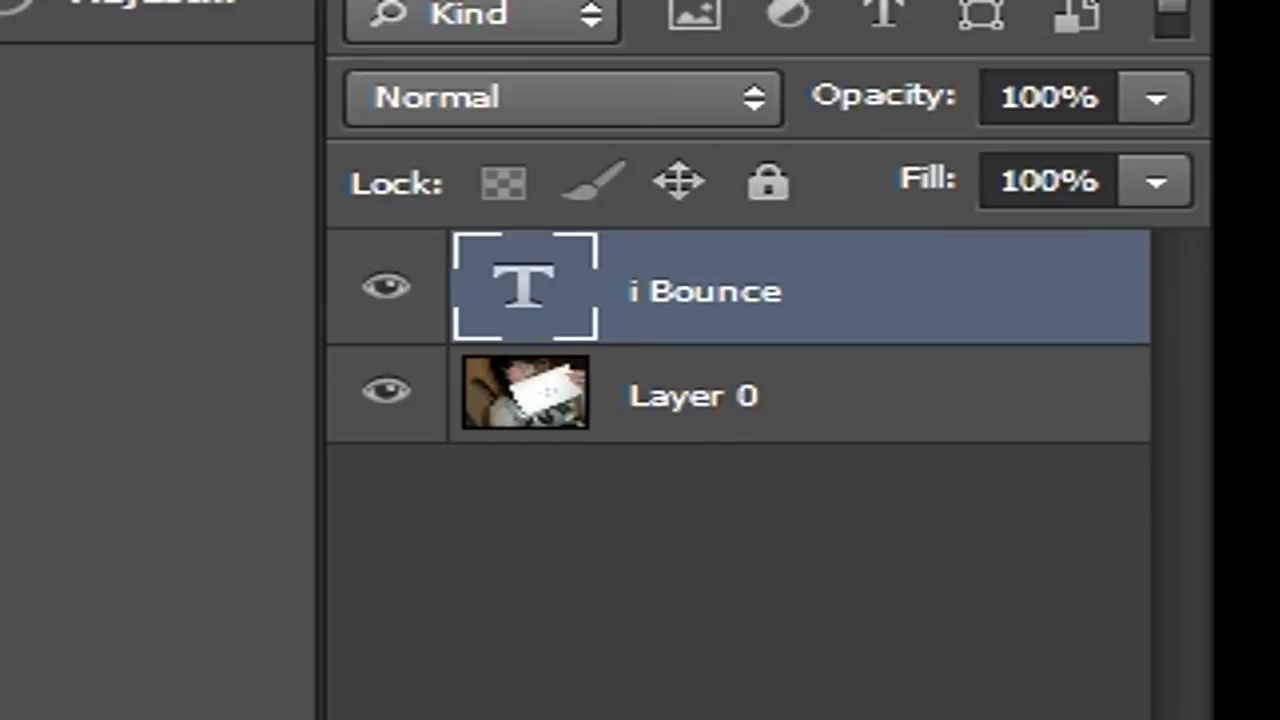
click(563, 98)
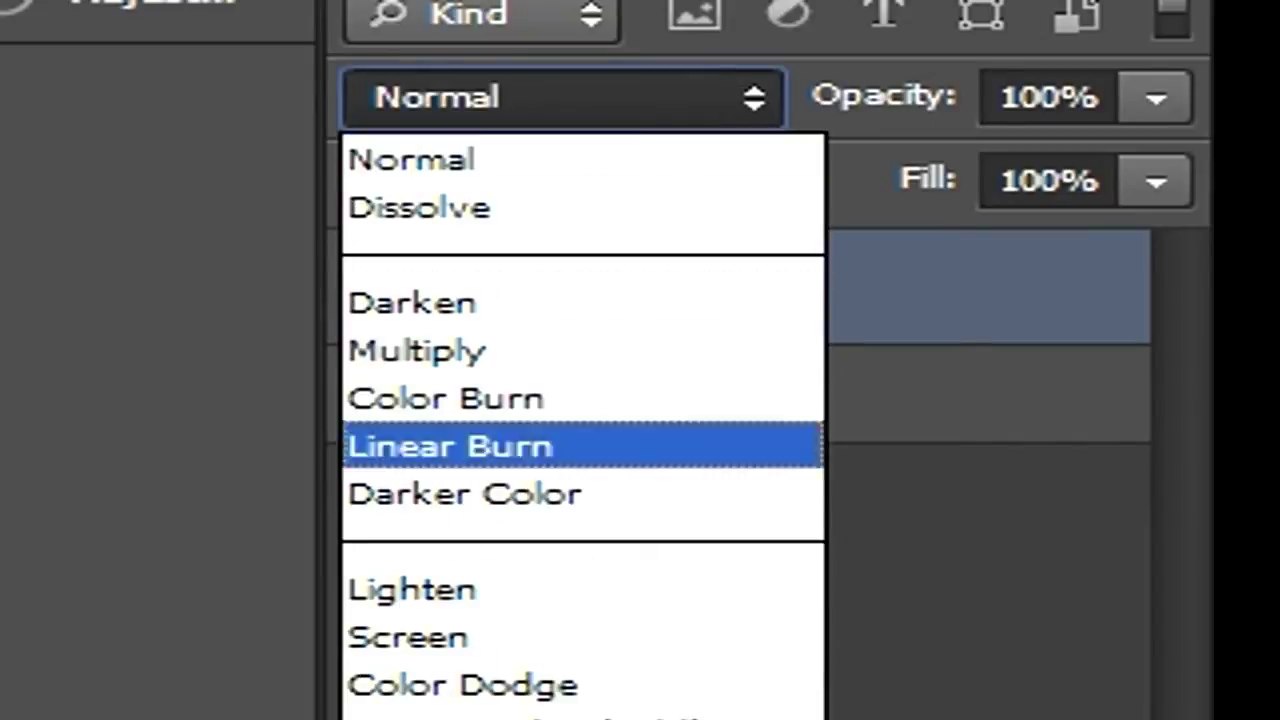
click(450, 446)
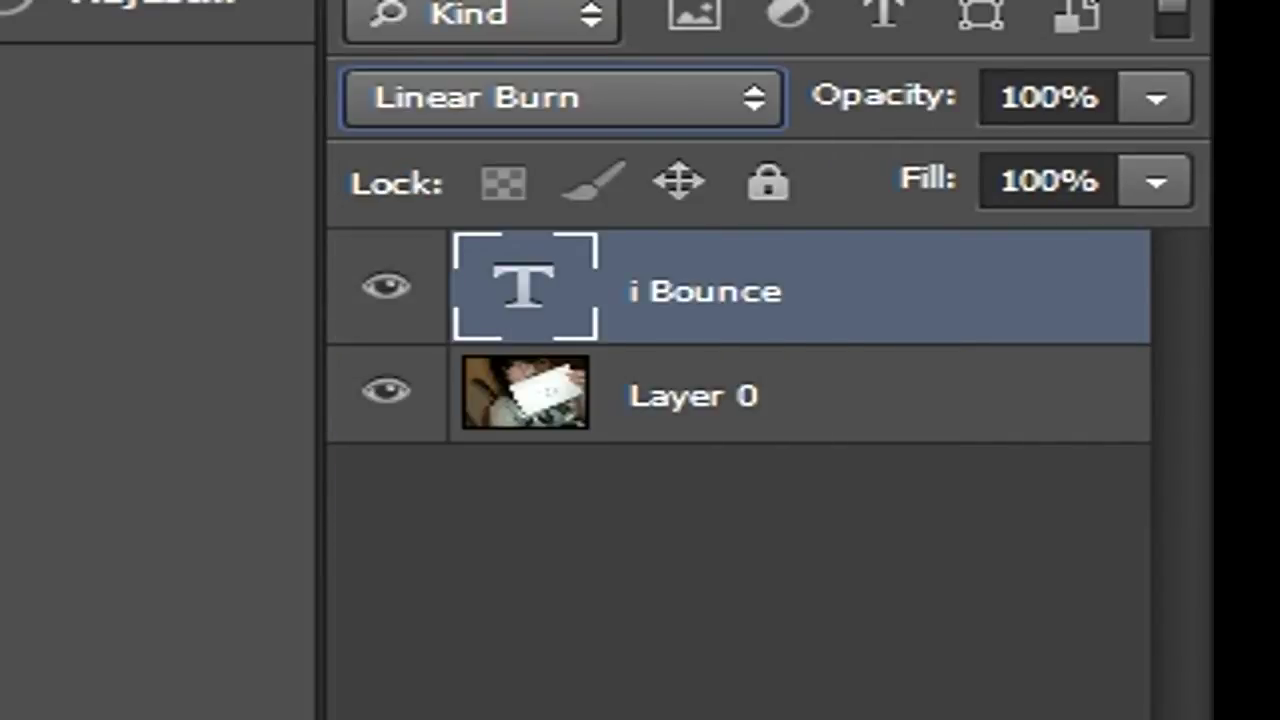
click(1156, 98)
drag(1156, 165, 1052, 165)
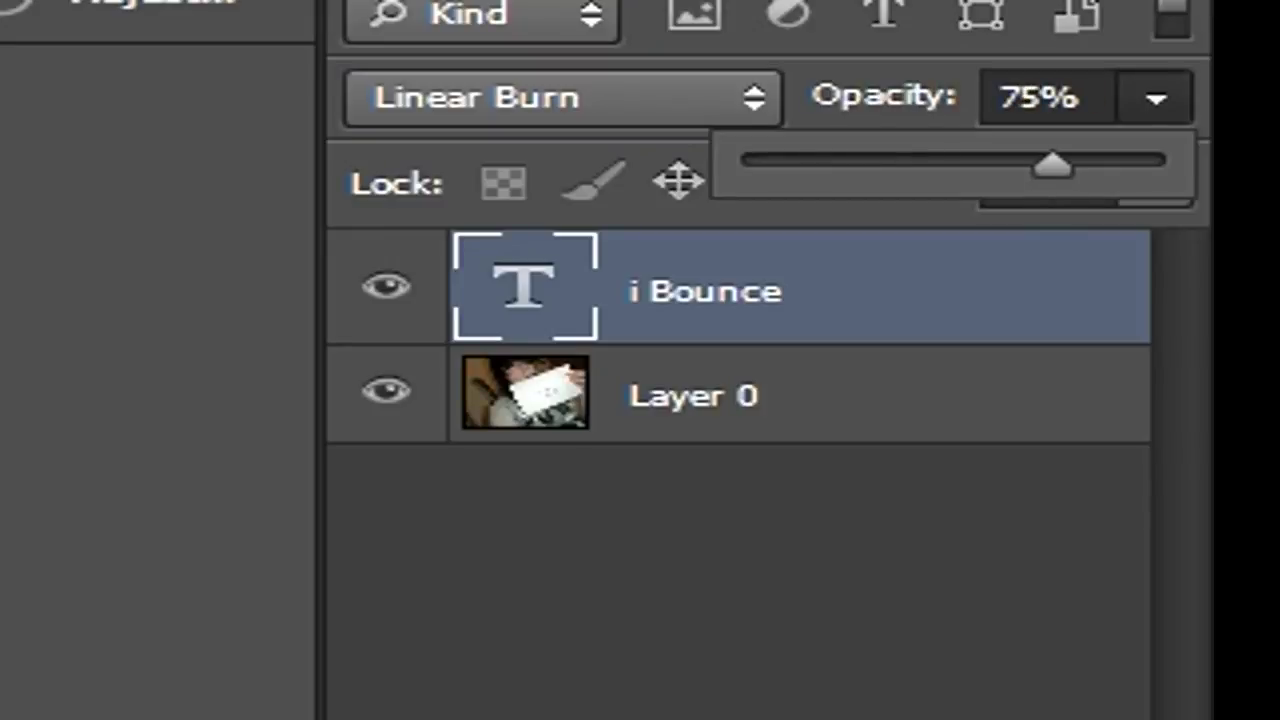
click(800, 560)
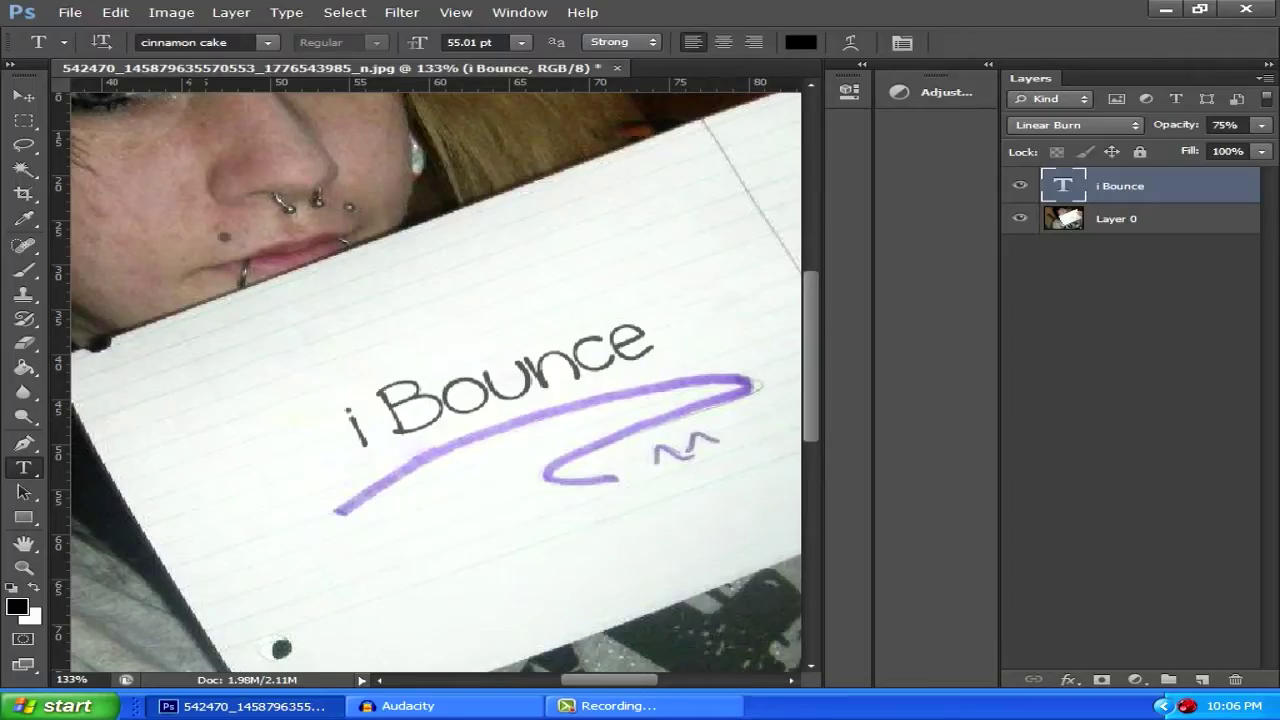
click(1110, 480)
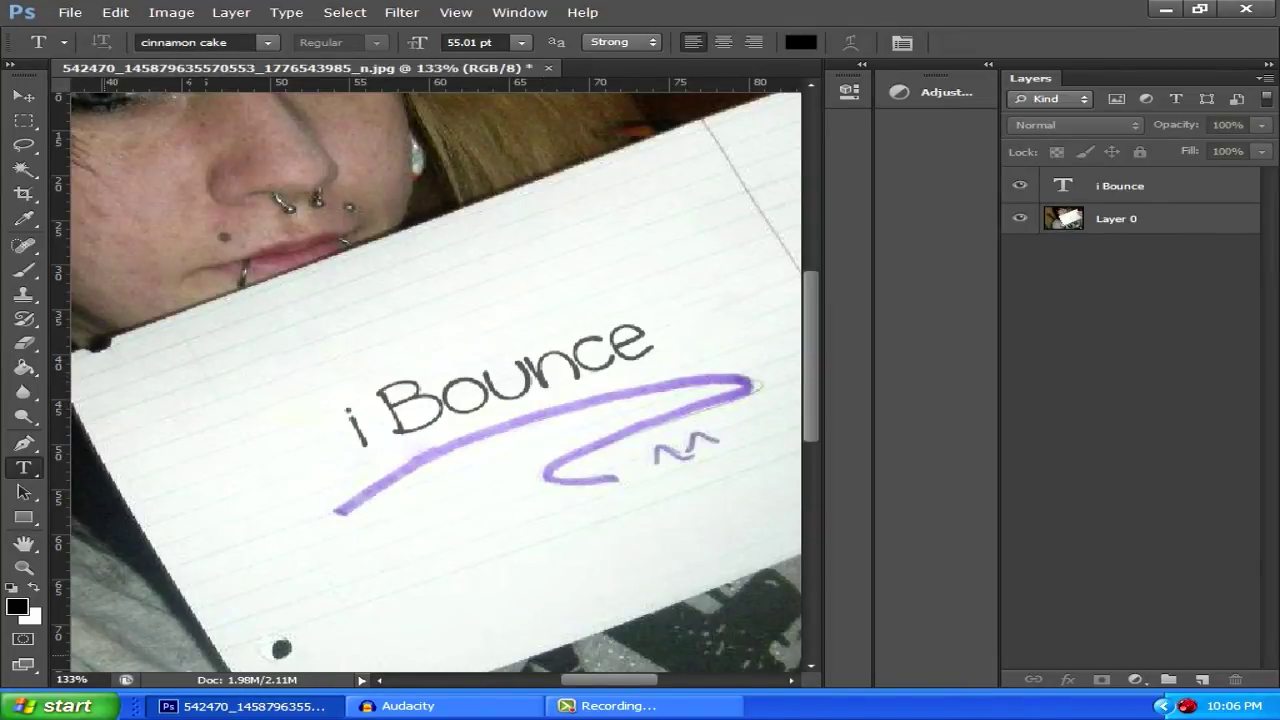
Sample the underline's purple as the foreground colour with the Eyedropper, working at 150% zoom.
scroll(436, 382, down, 3)
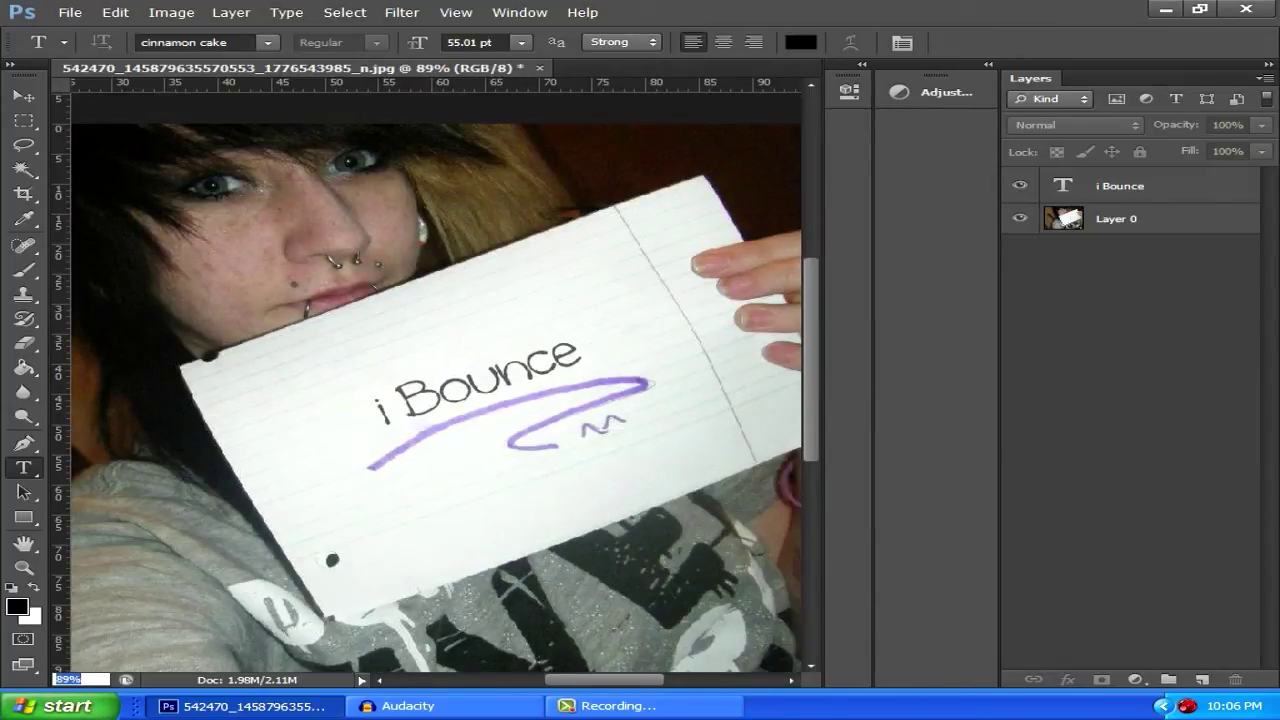
text(150)
key(Return)
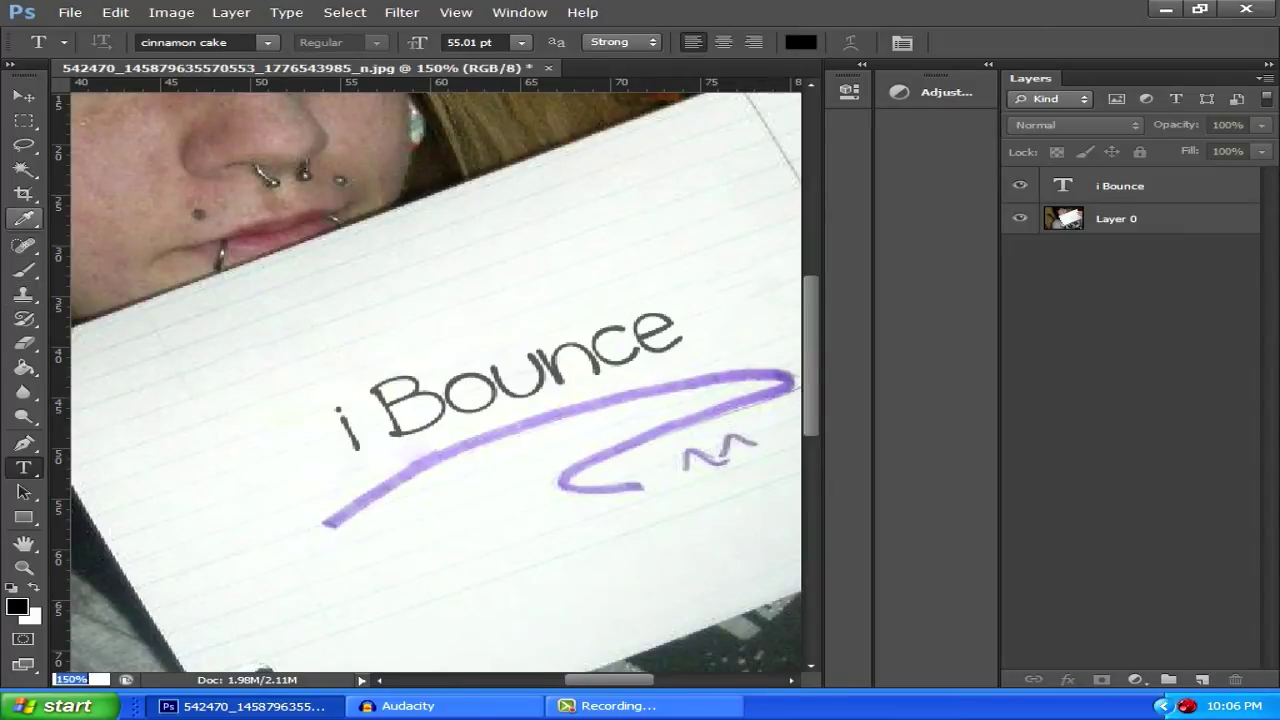
click(24, 219)
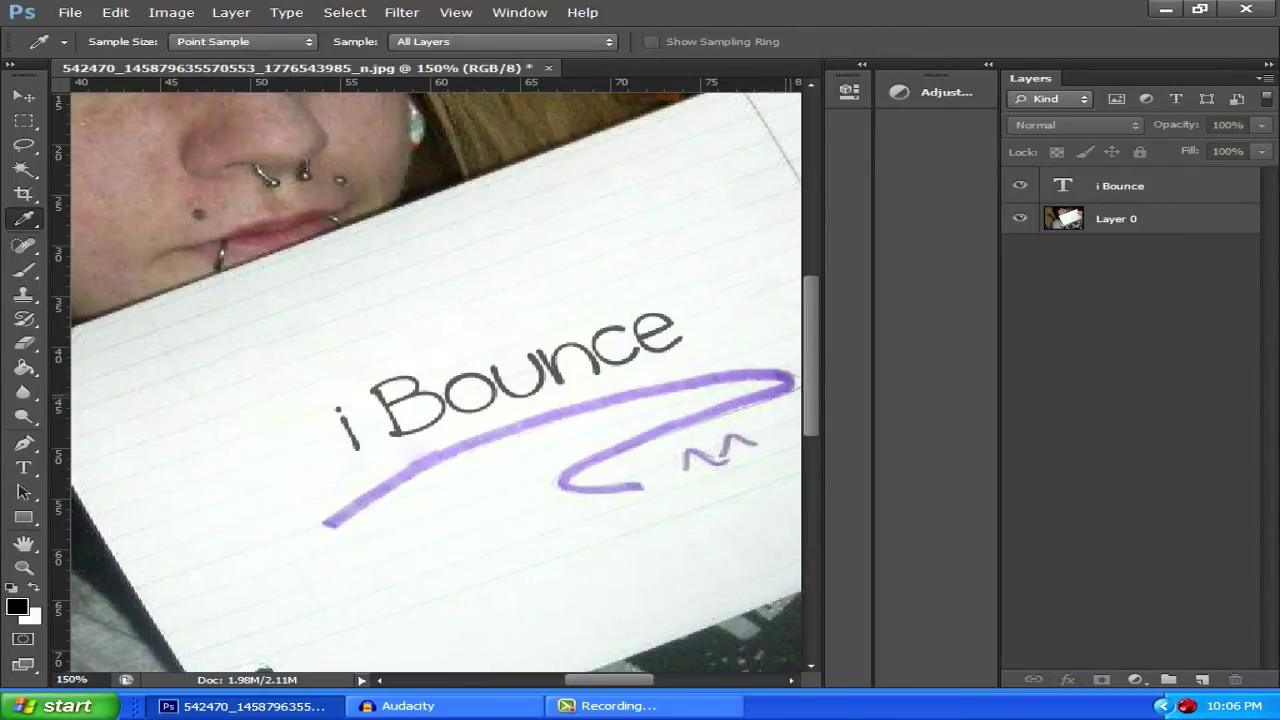
click(776, 379)
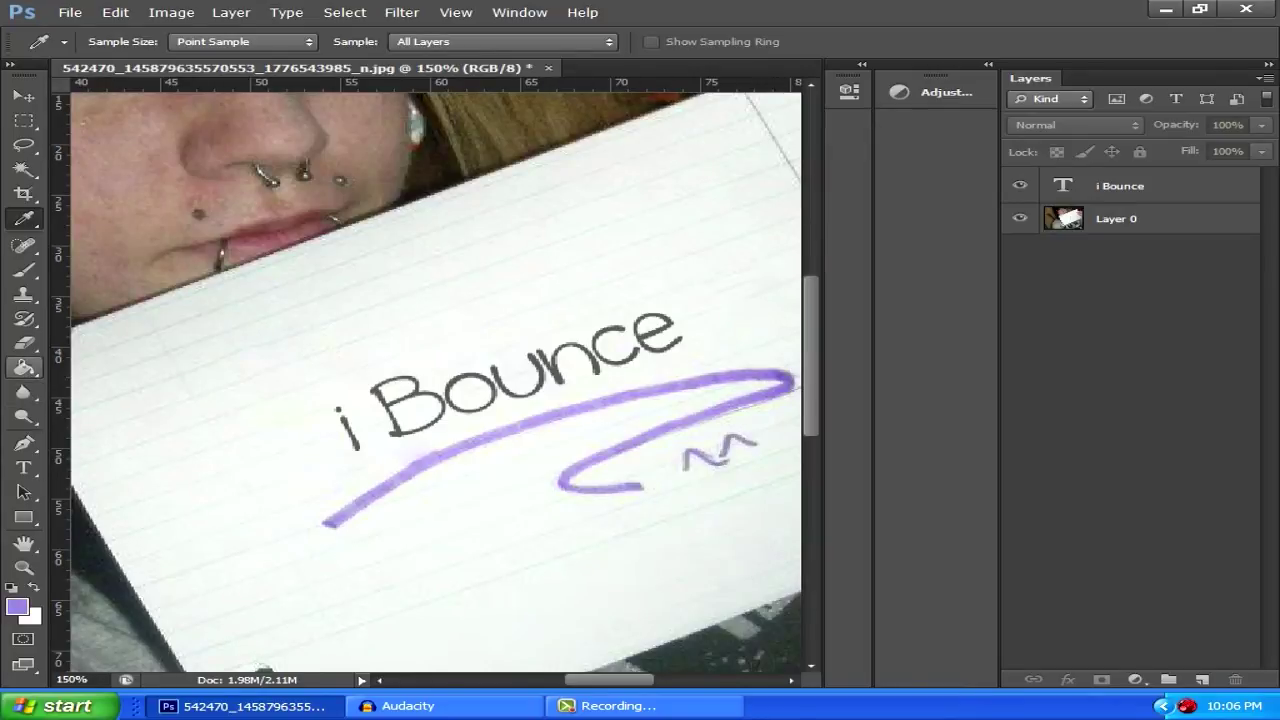
Recolour all of the "i Bounce" text with the purple sampled from the underline.
click(24, 467)
click(444, 407)
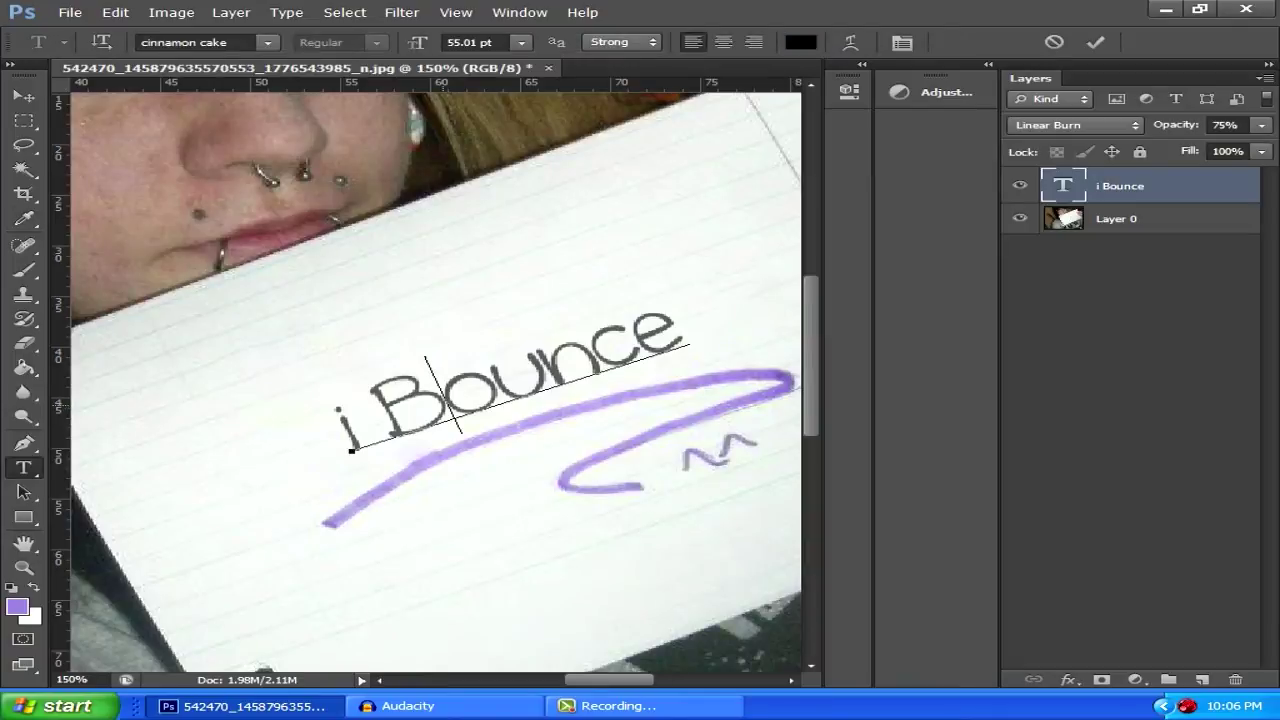
key(ctrl+a)
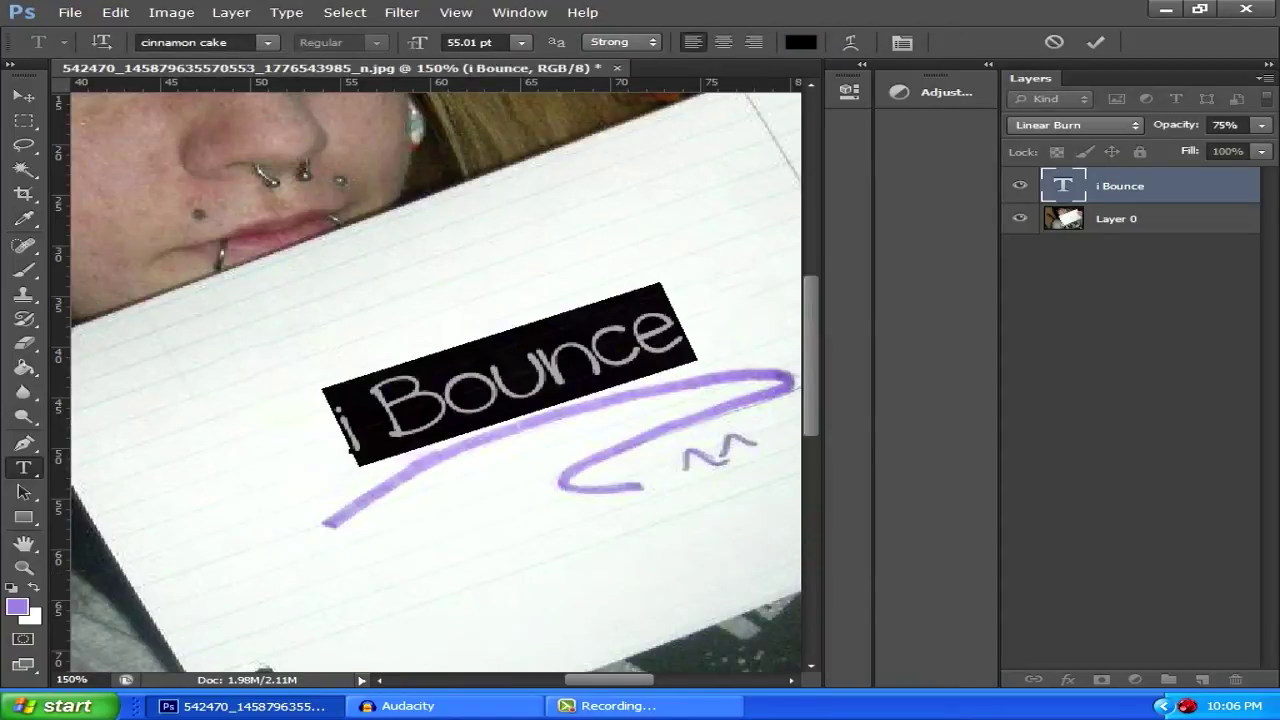
click(800, 42)
key(Return)
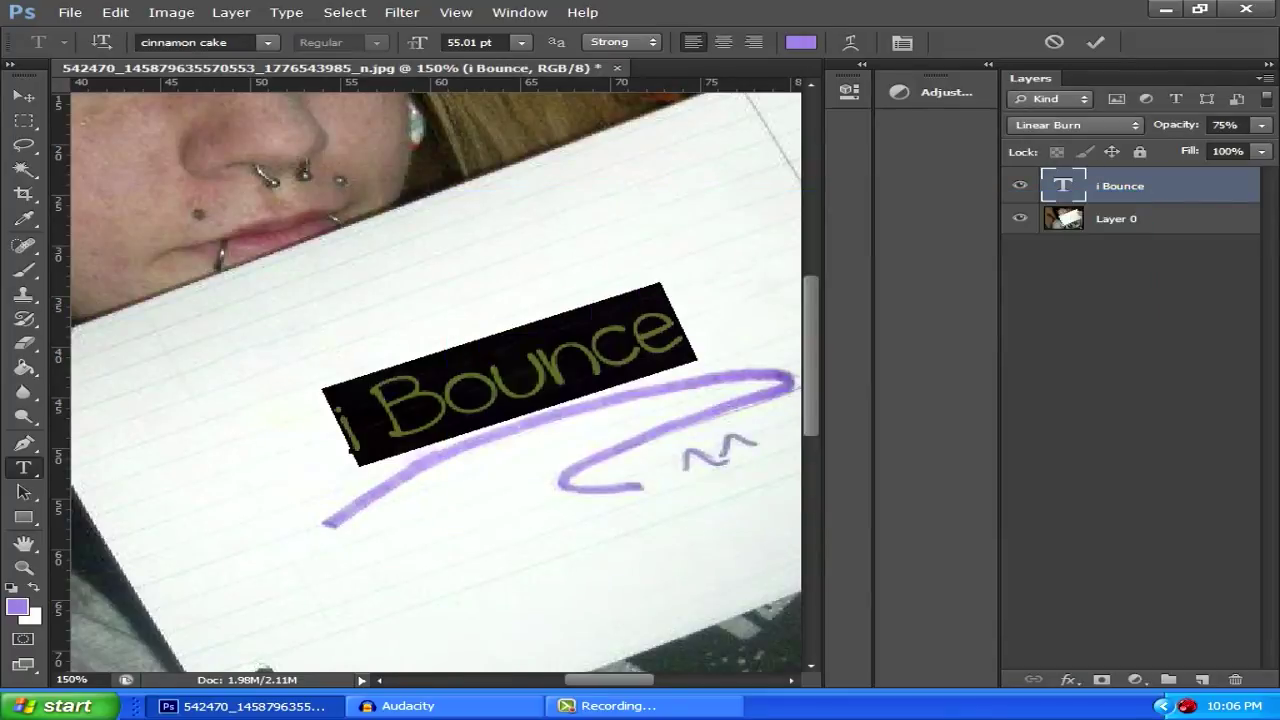
click(641, 340)
key(Right)
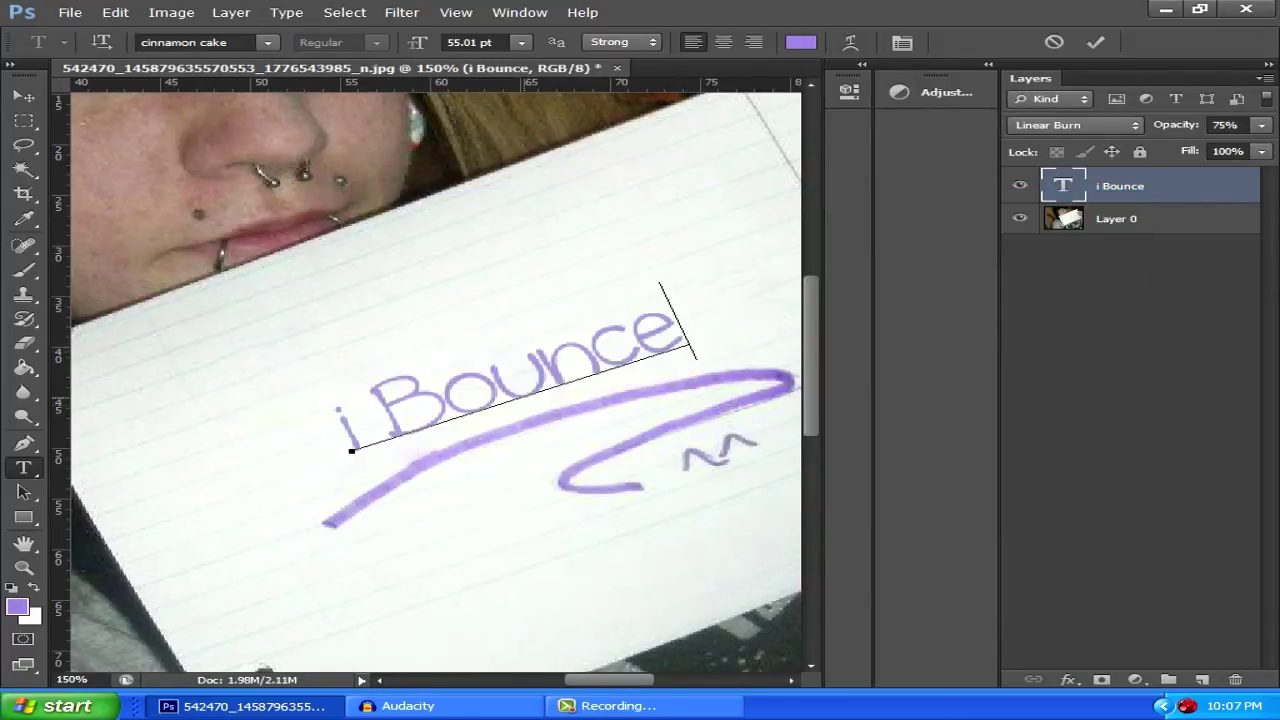
Change the whole "i Bounce" text to a slightly brighter, more saturated purple and commit the text edit.
key(ctrl+a)
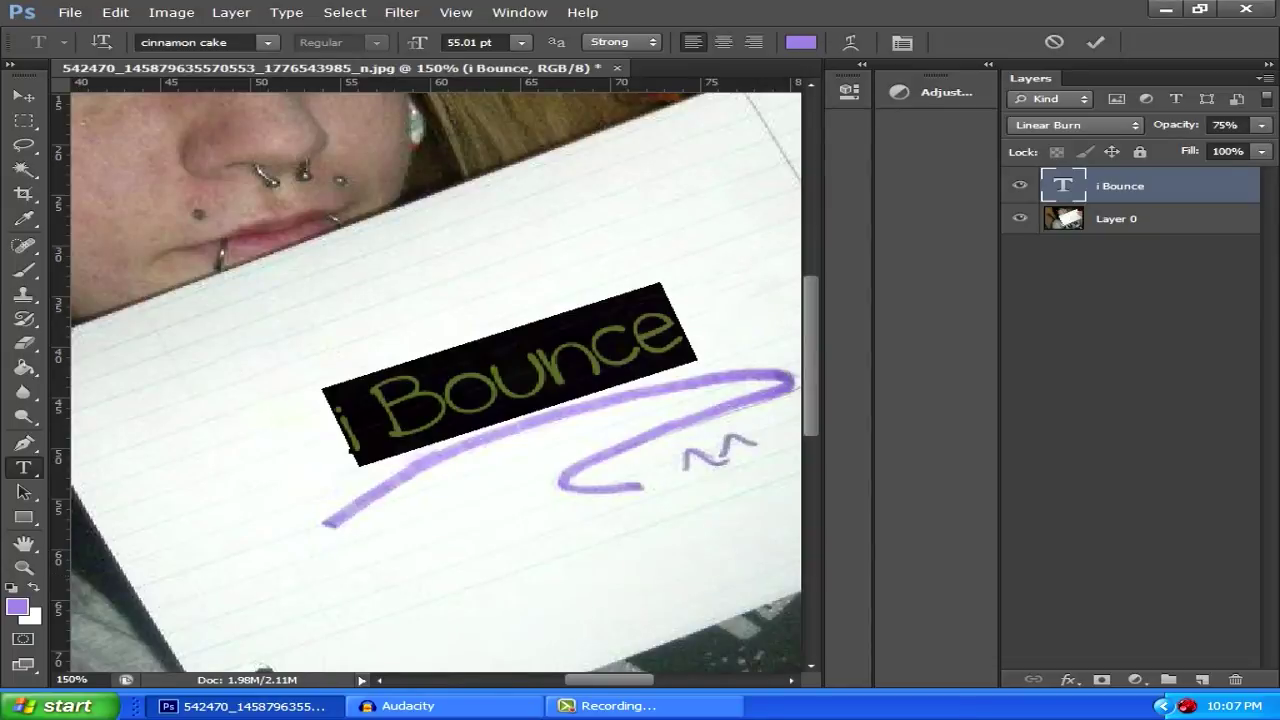
click(17, 607)
click(586, 277)
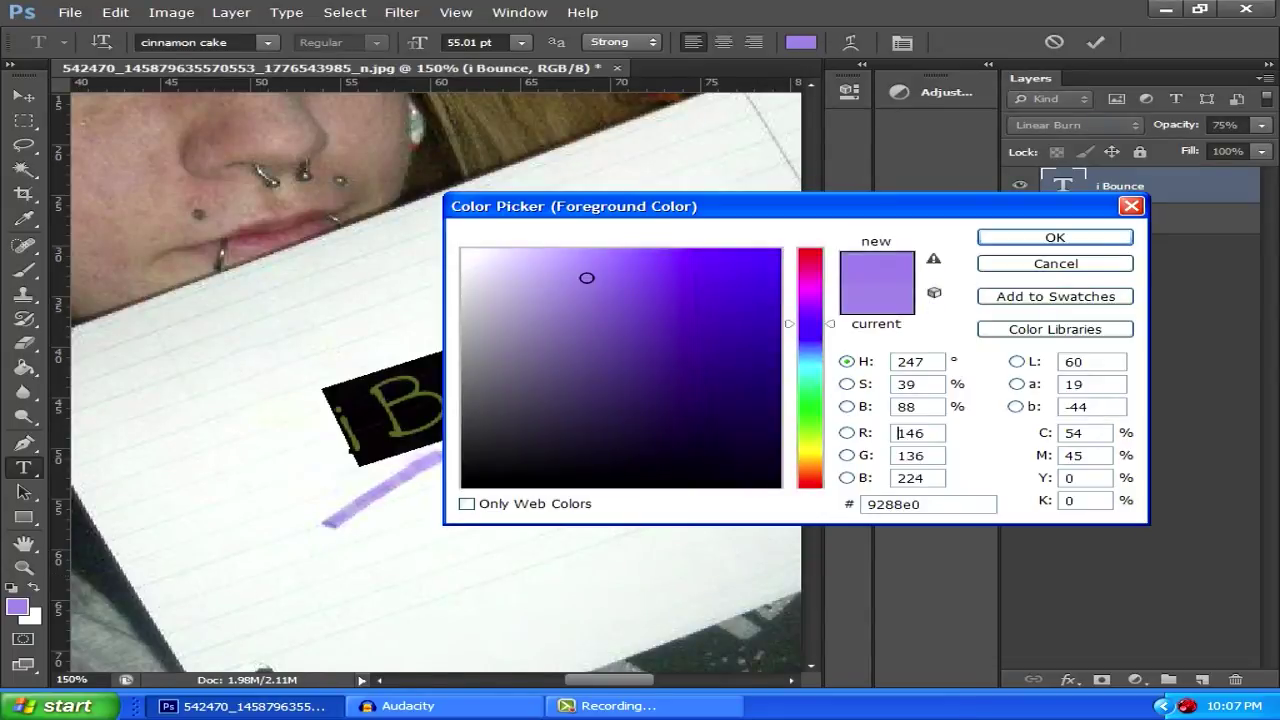
click(598, 273)
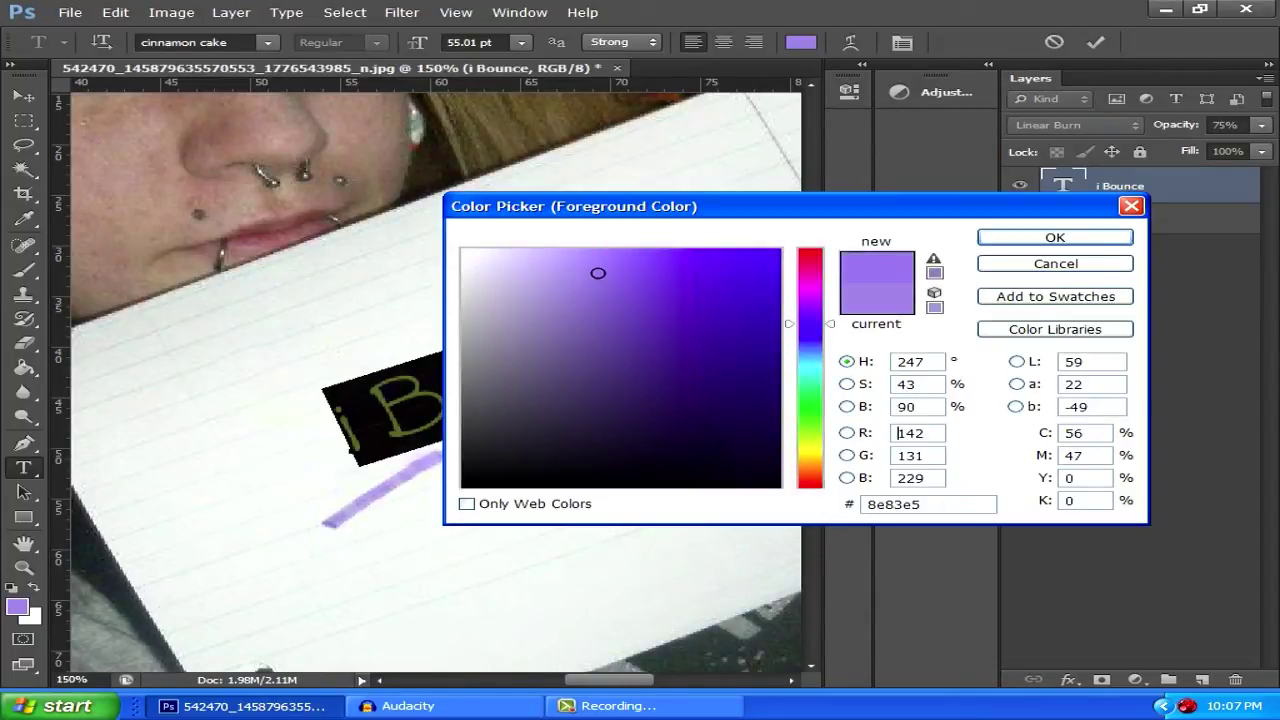
click(611, 266)
click(1055, 237)
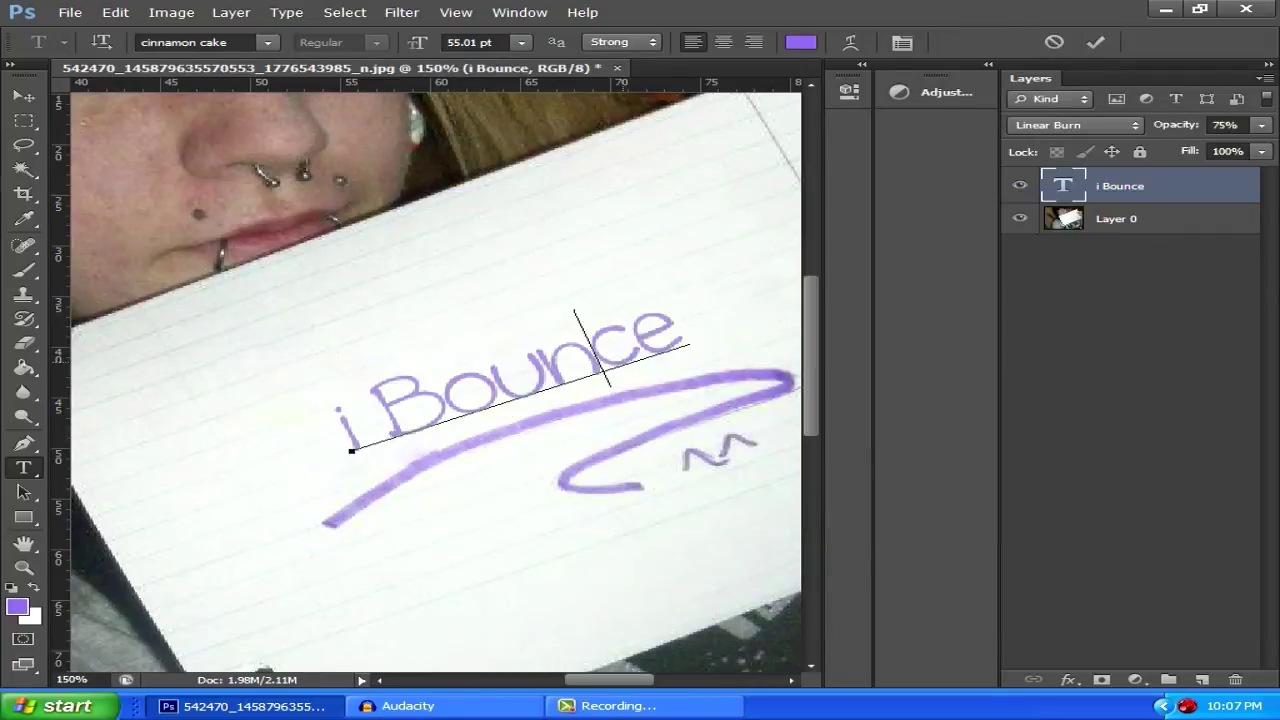
click(711, 351)
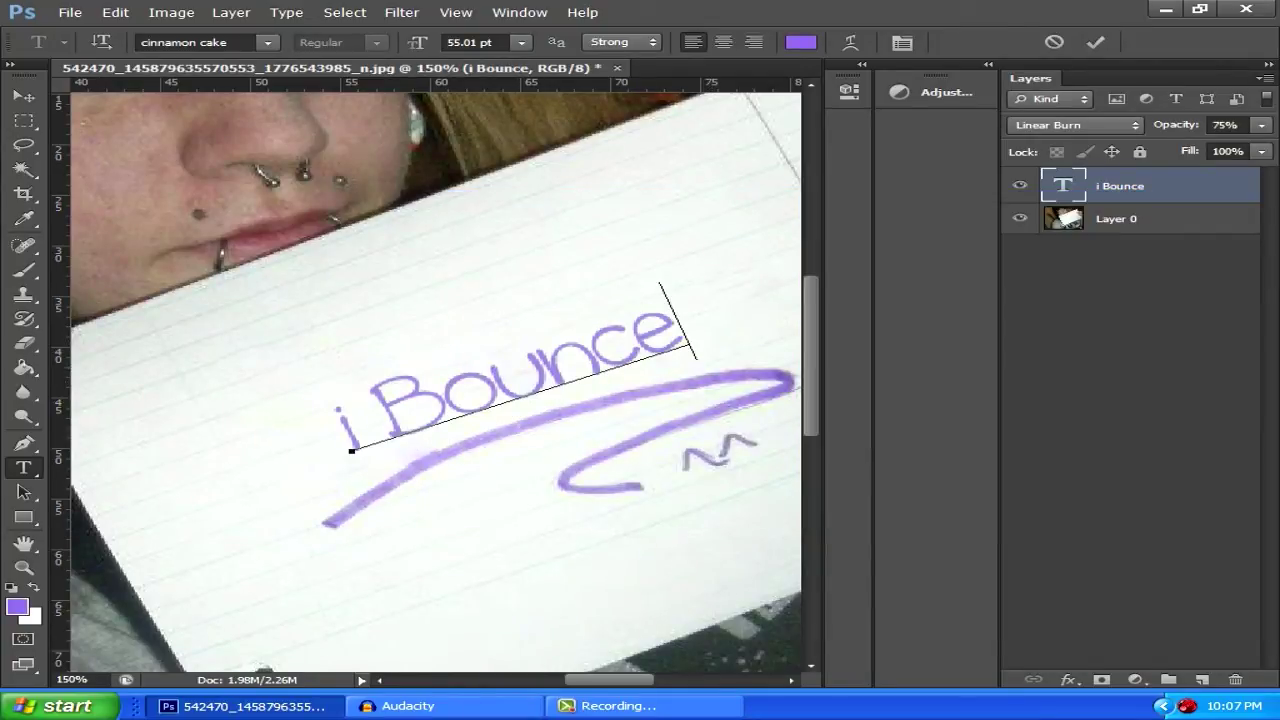
key(ctrl+Return)
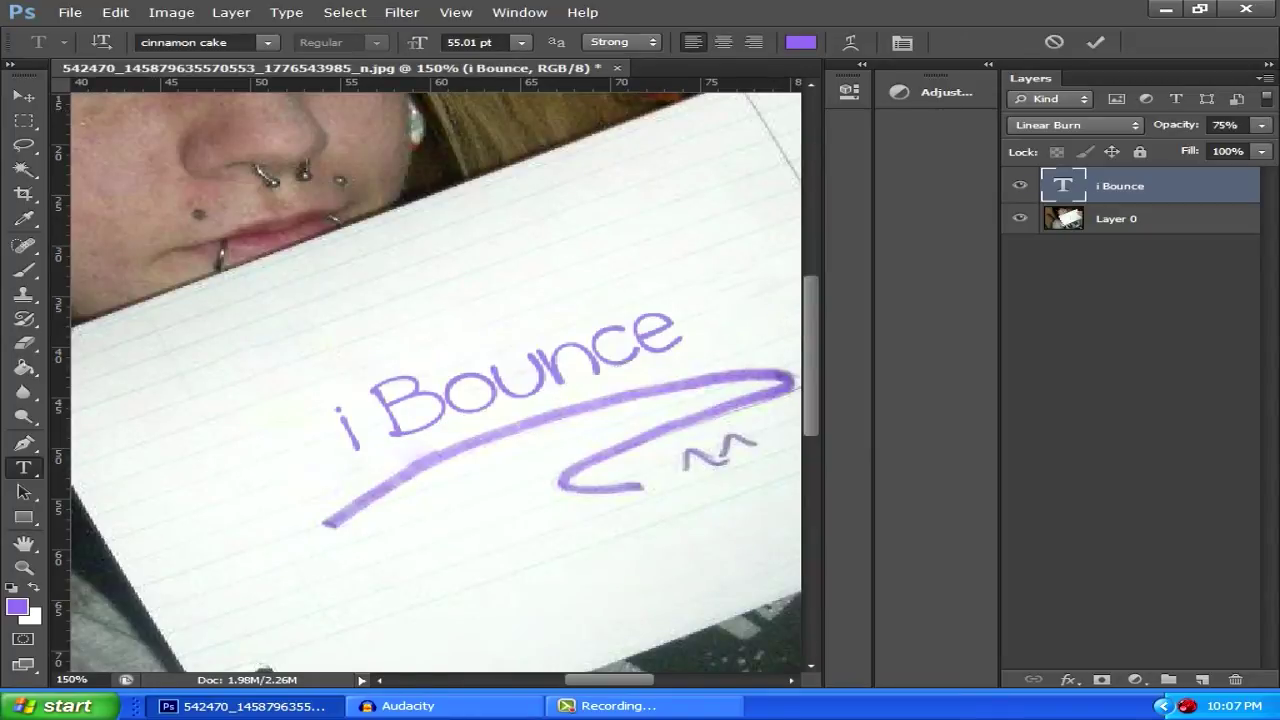
Rasterize the "i Bounce" type layer, leaving its blending options as they are.
double_click(1190, 186)
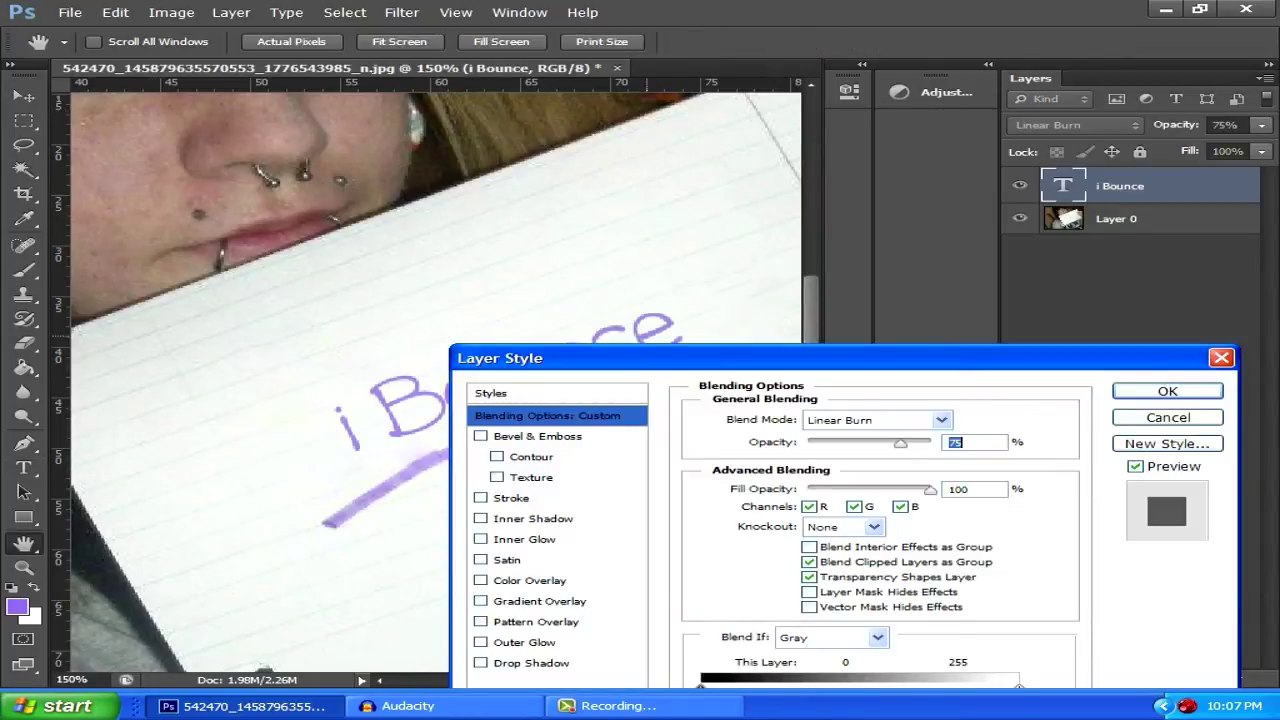
click(1168, 418)
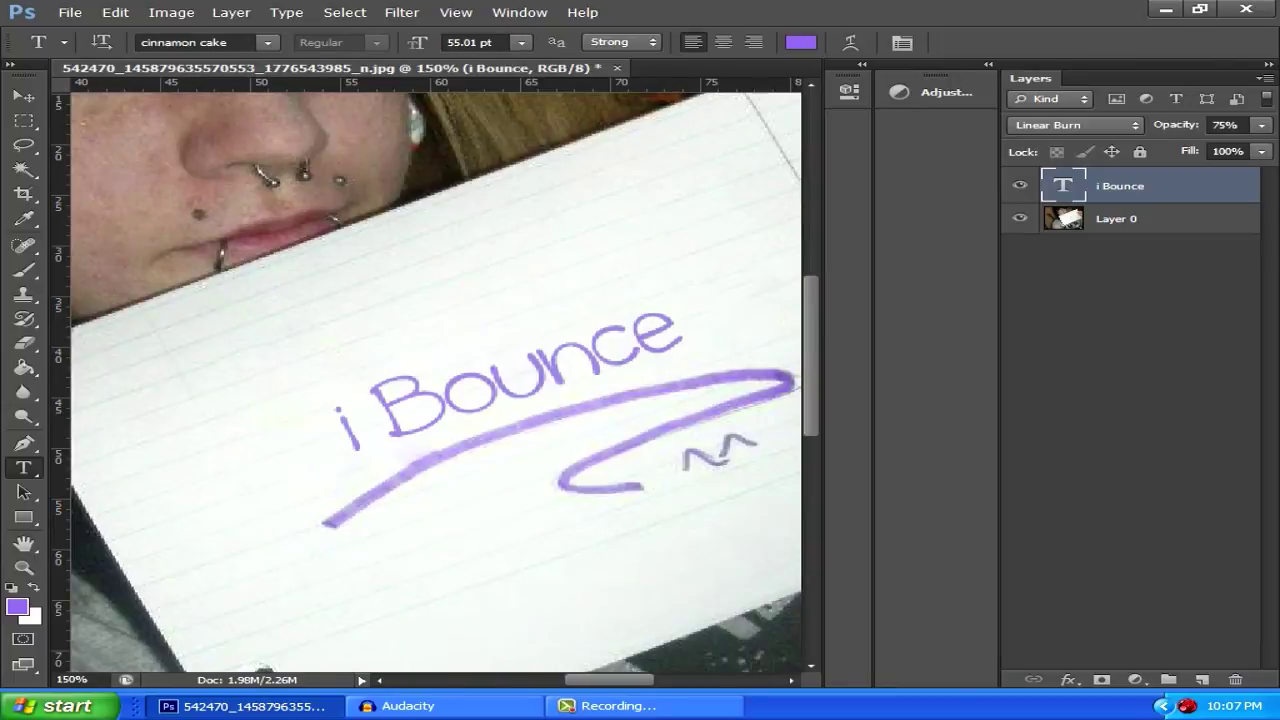
right_click(1142, 180)
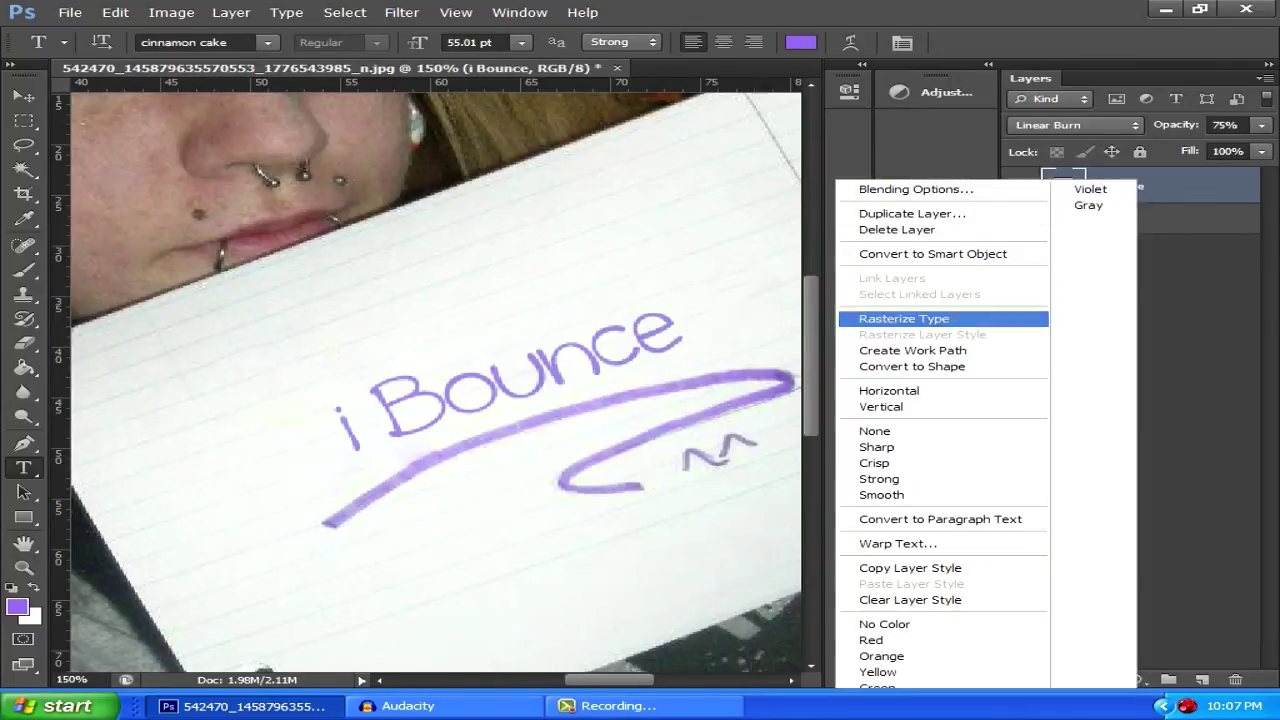
click(904, 318)
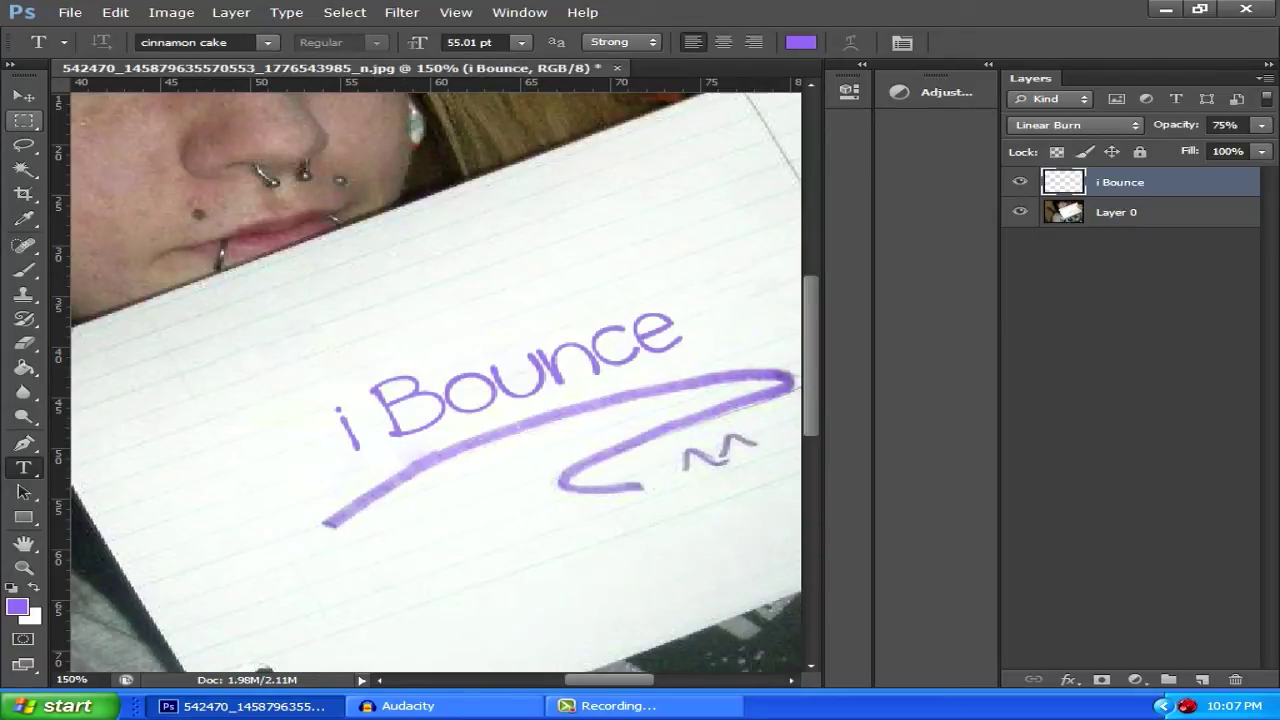
Start a custom Warp on the "i Bounce" layer and bend the "i" and "B" down toward the start of the underline.
key(v)
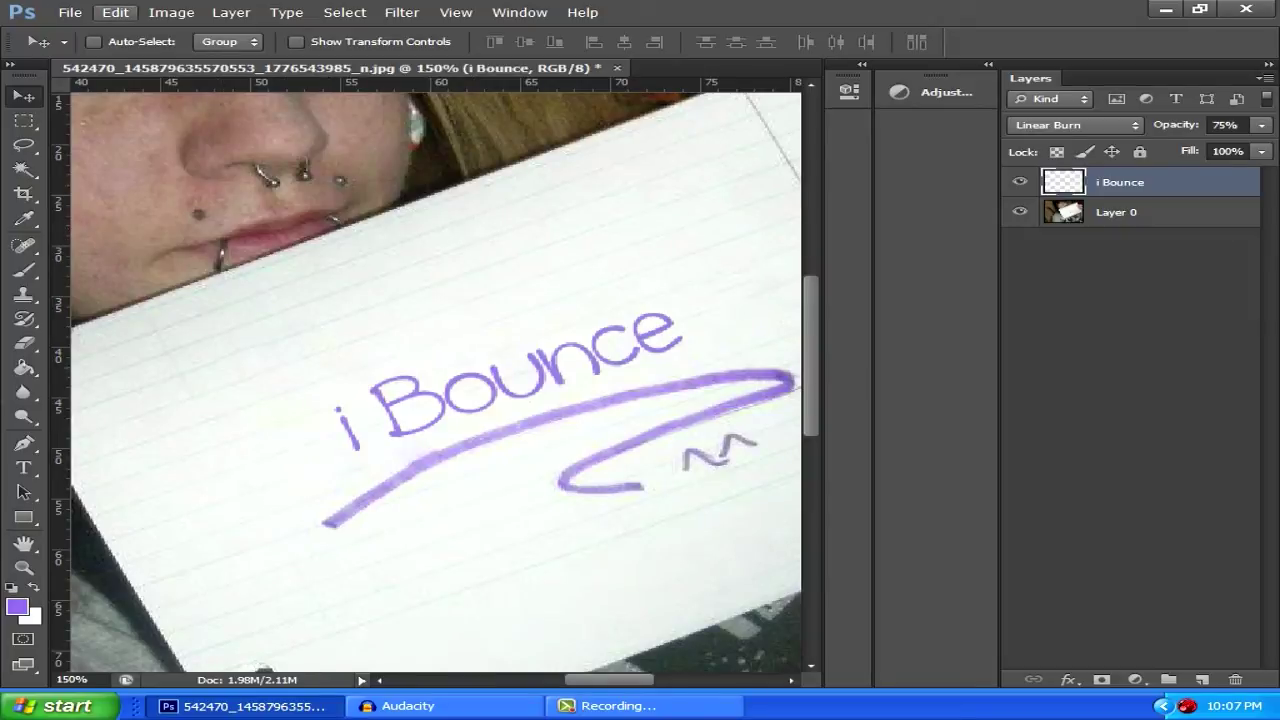
click(171, 13)
mouse_move(115, 13)
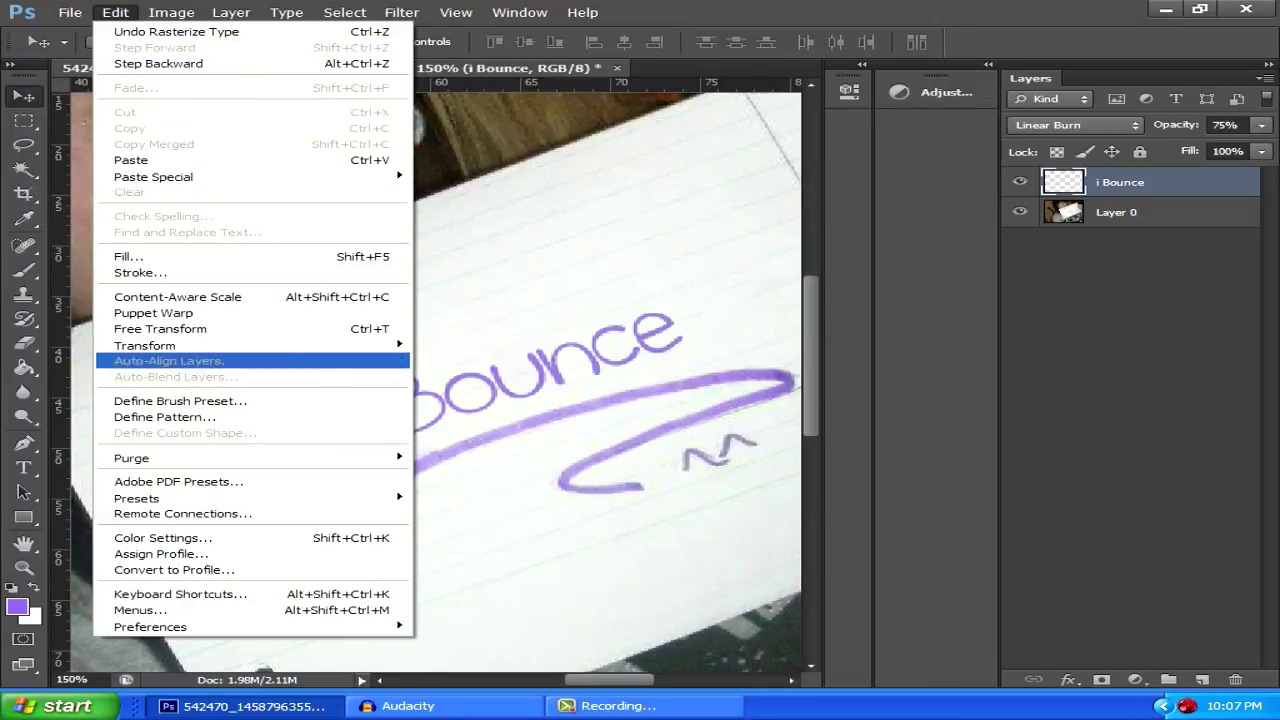
mouse_move(145, 345)
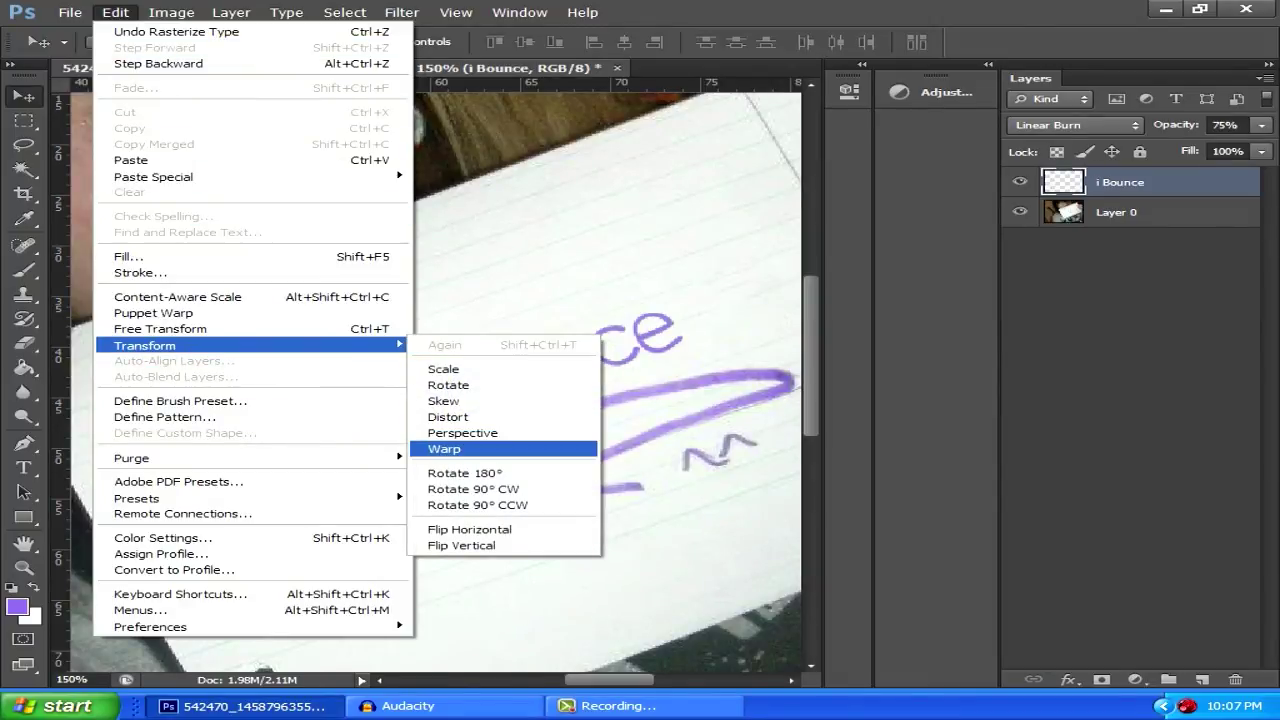
click(444, 449)
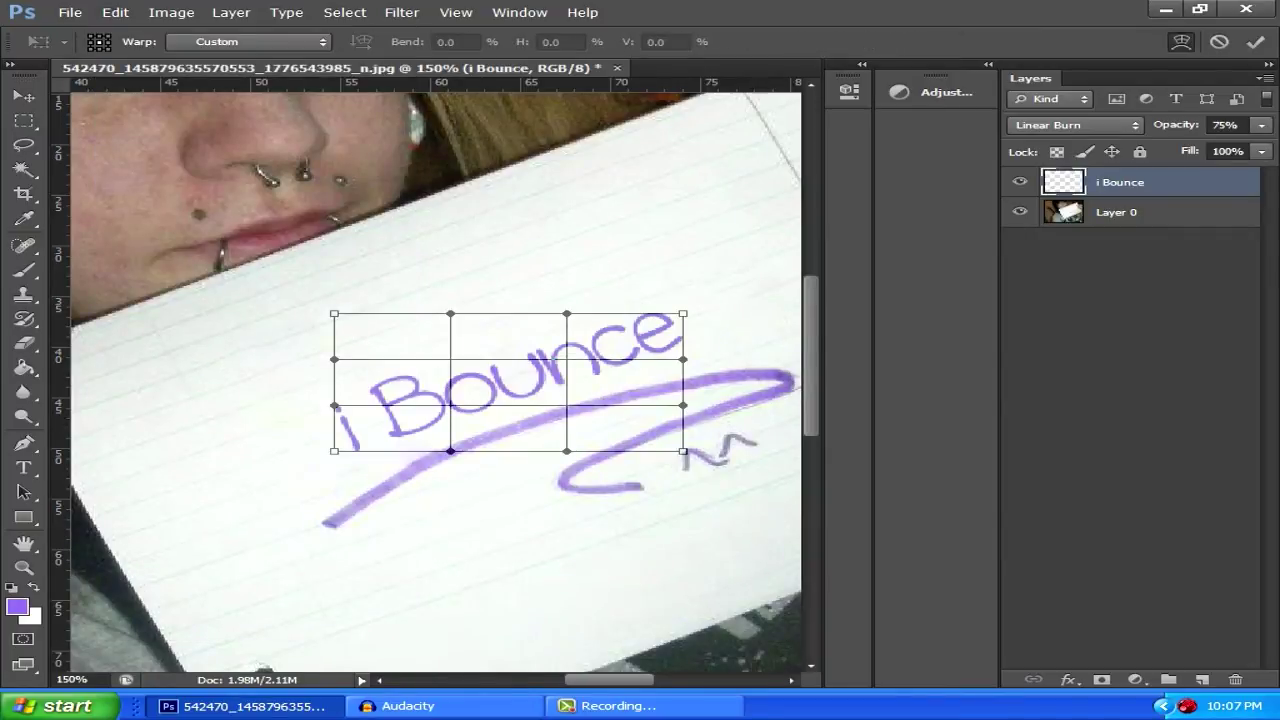
scroll(420, 393, up, 5)
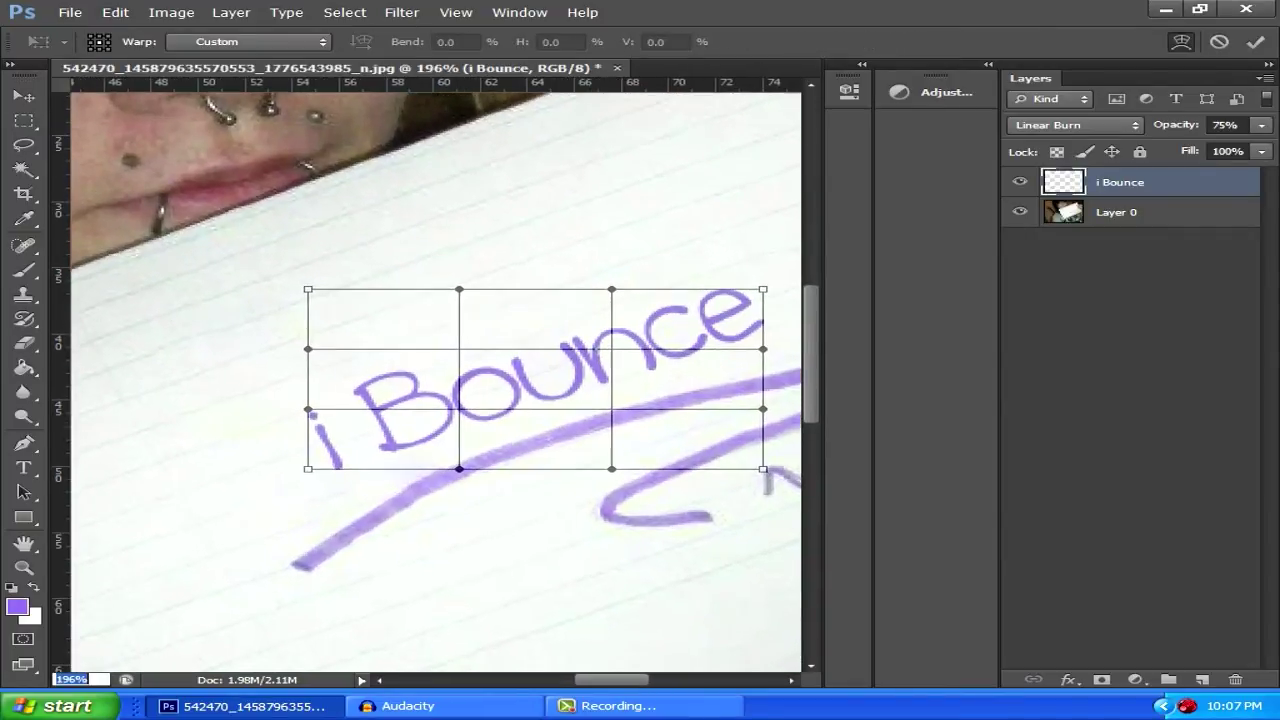
drag(308, 469, 320, 502)
drag(308, 410, 278, 437)
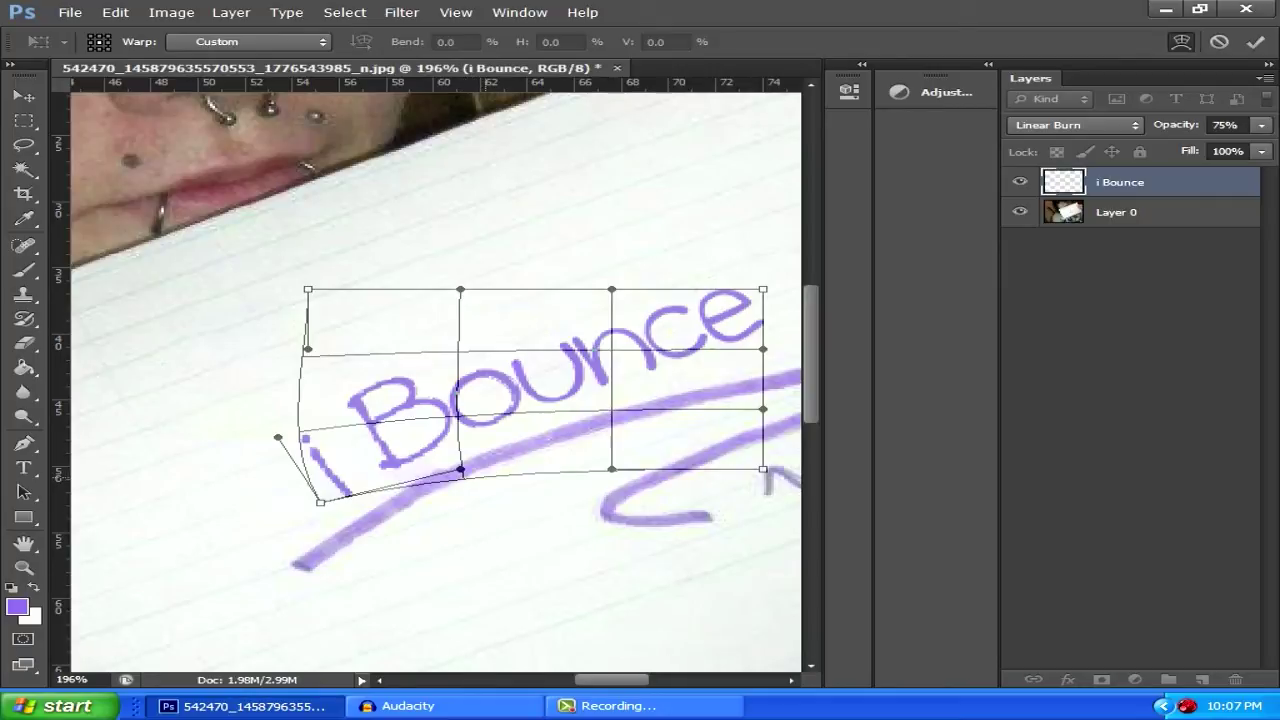
drag(447, 459, 476, 459)
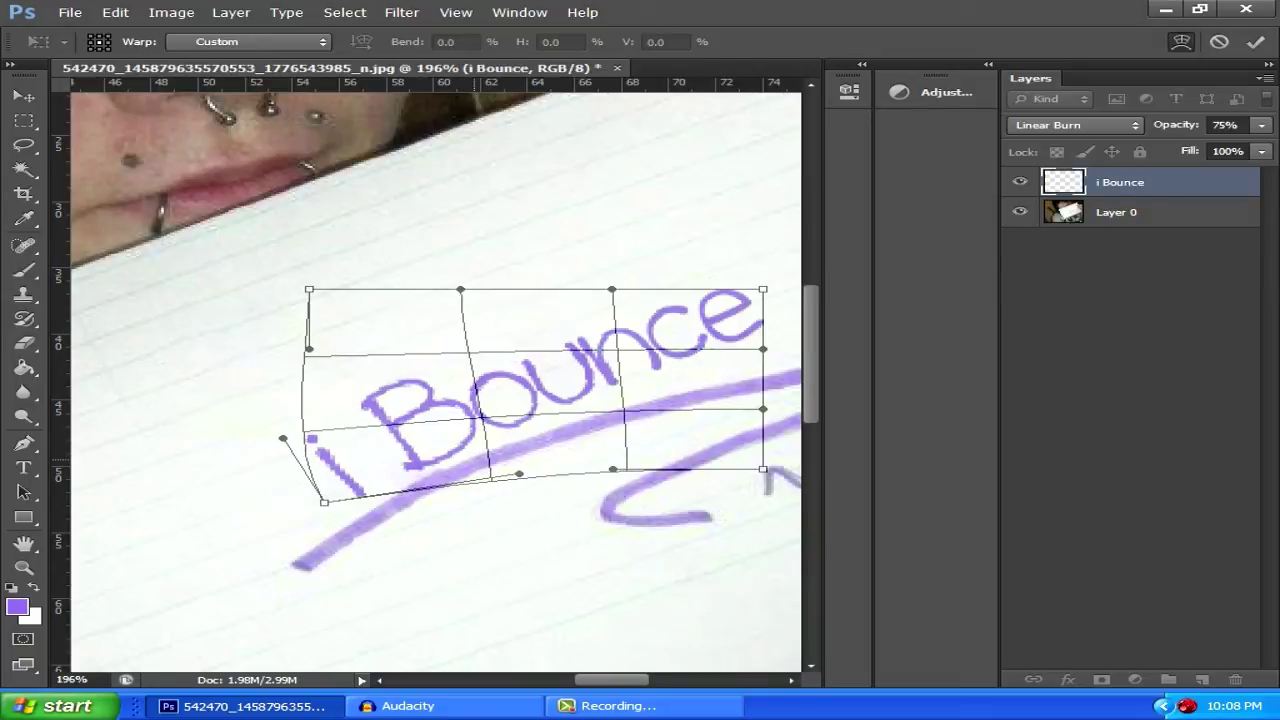
Warp the "unce" end of the lettering outward and down so it follows the curve of the purple underline.
drag(763, 349, 746, 415)
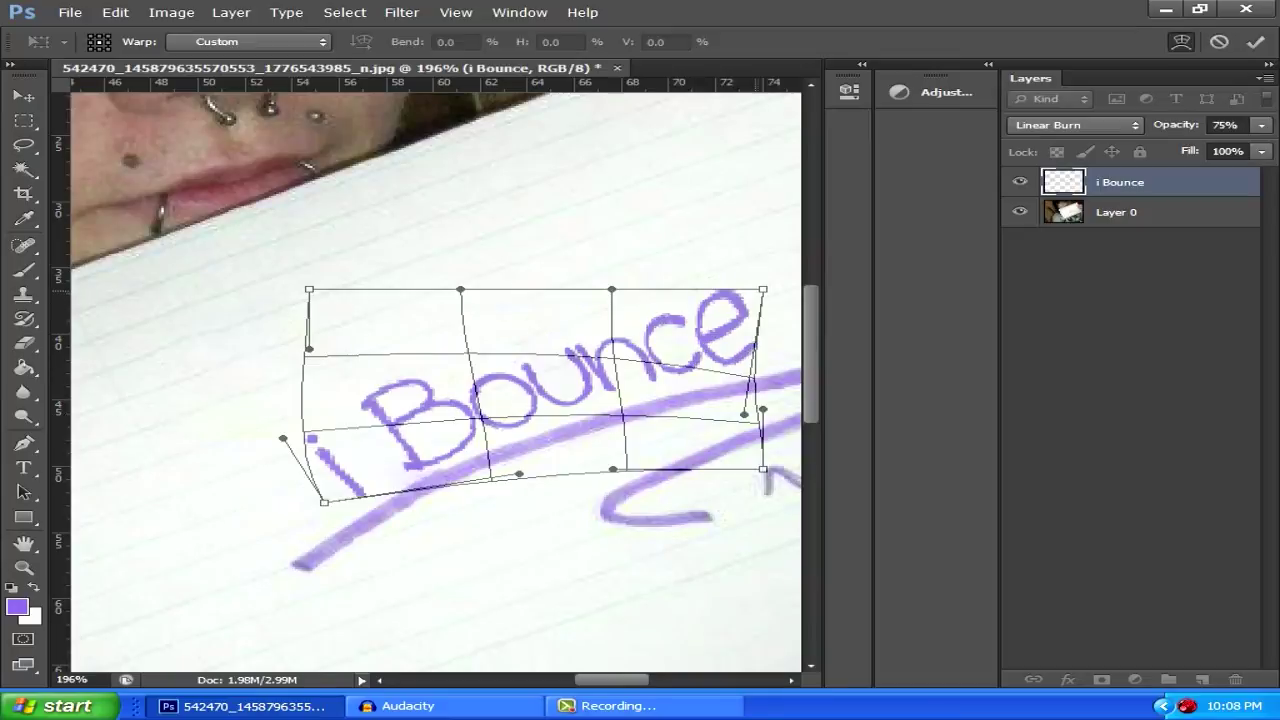
drag(763, 289, 783, 314)
drag(595, 680, 612, 680)
drag(570, 387, 605, 369)
drag(683, 359, 681, 413)
drag(619, 324, 729, 310)
mouse_move(701, 404)
mouse_down()
mouse_move(706, 370)
mouse_move(686, 348)
mouse_up()
mouse_move(729, 310)
mouse_down()
mouse_move(743, 326)
mouse_move(686, 357)
mouse_move(686, 375)
mouse_move(744, 323)
mouse_up()
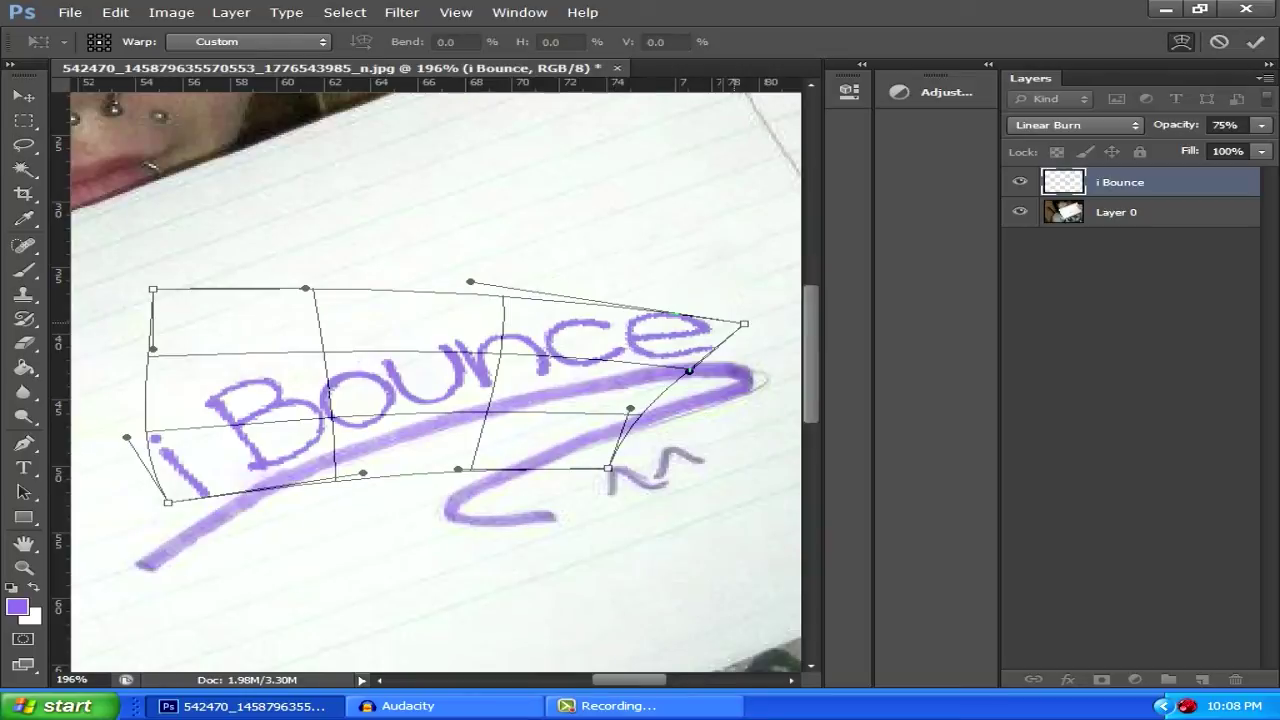
drag(744, 324, 743, 309)
drag(689, 341, 698, 344)
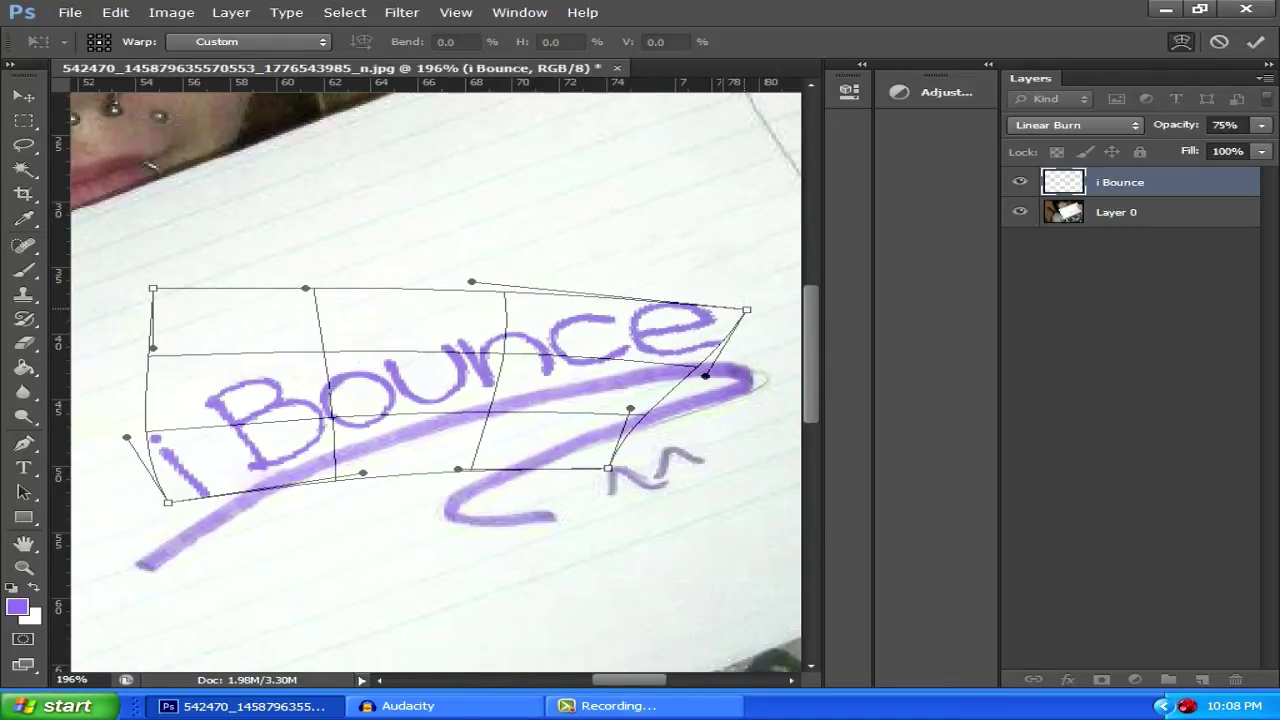
drag(747, 310, 720, 320)
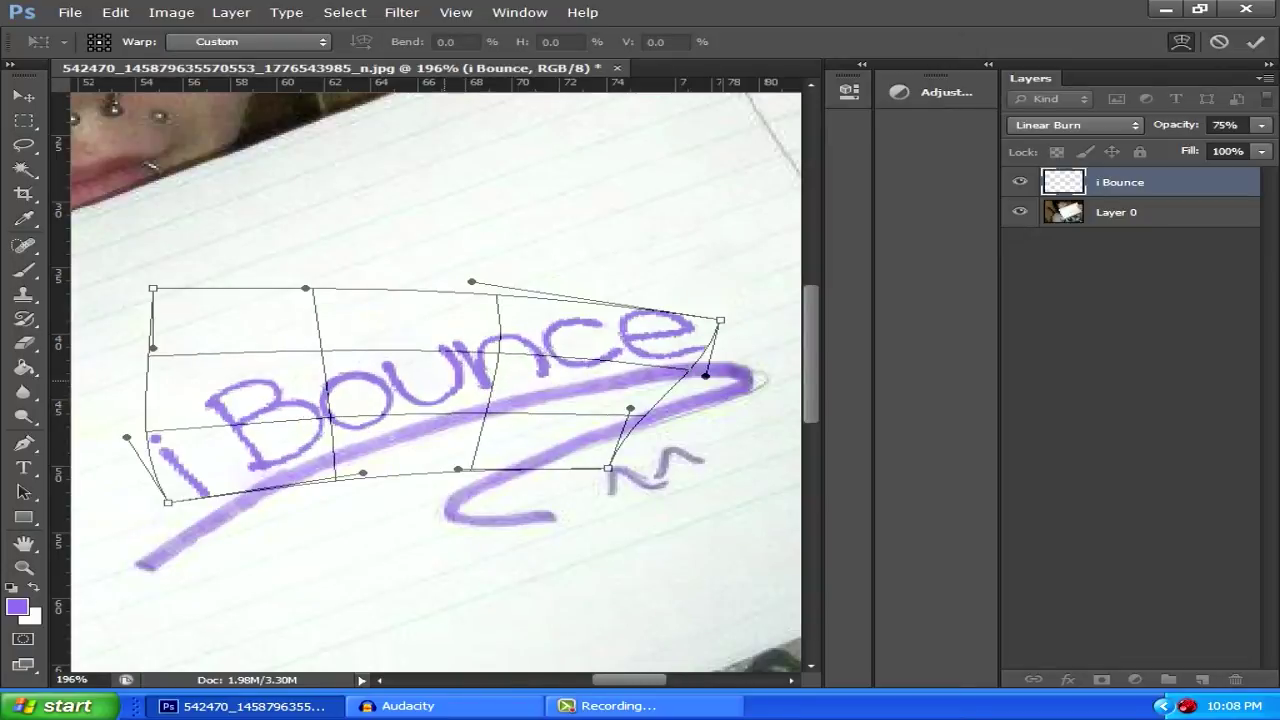
Fine-tune the warp of the middle letters and the "i" so they sit just above the underline, and apply it.
drag(444, 379, 418, 370)
drag(272, 371, 265, 357)
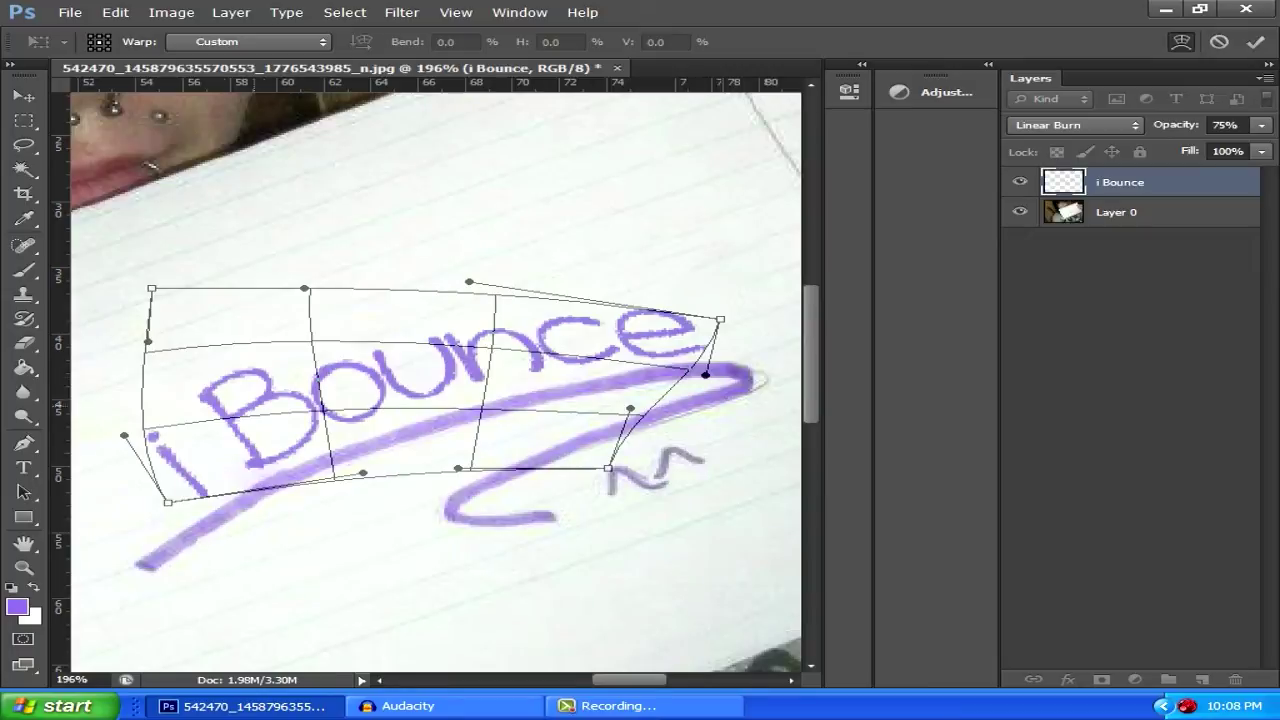
mouse_move(168, 501)
mouse_down()
mouse_move(191, 492)
mouse_move(181, 497)
mouse_up()
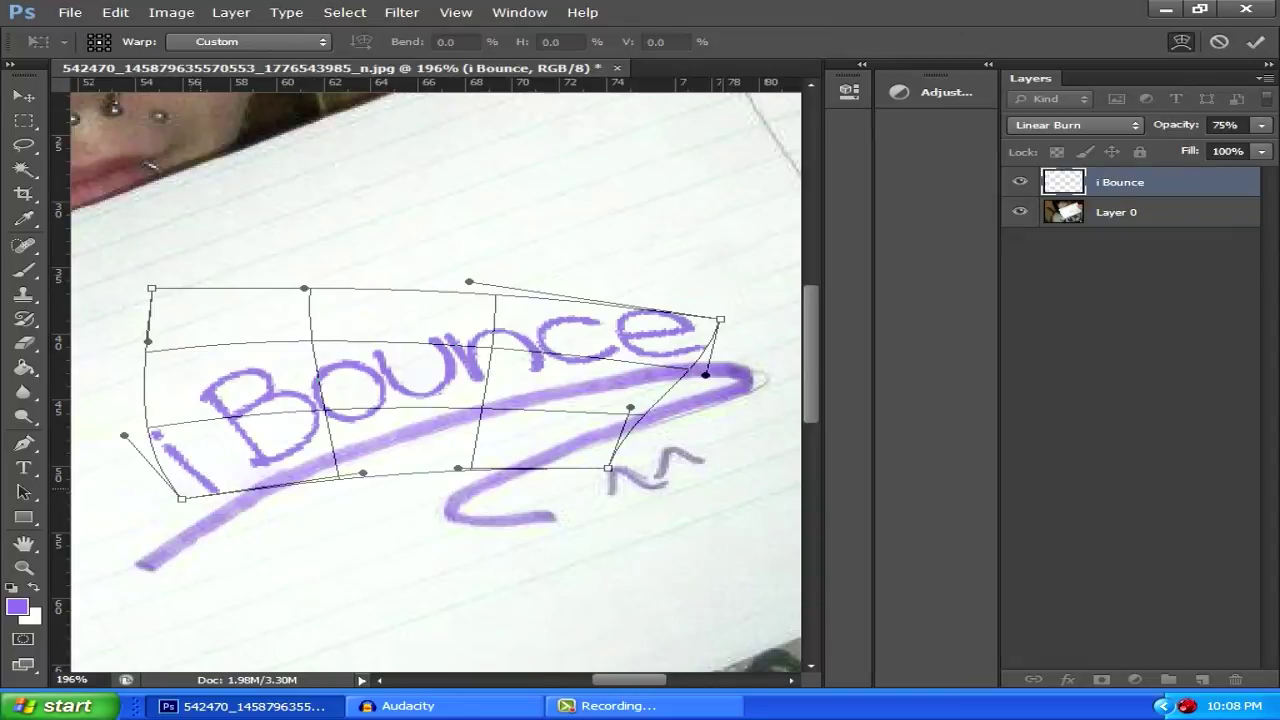
drag(181, 497, 173, 511)
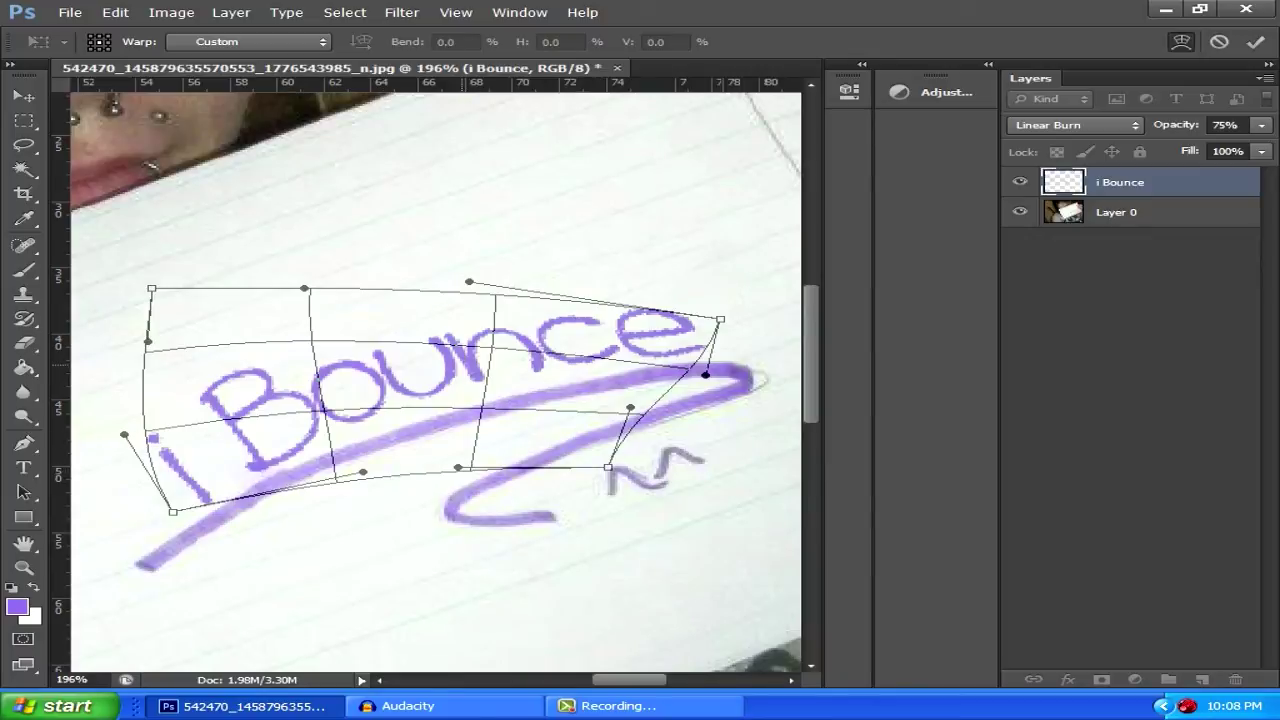
click(1255, 41)
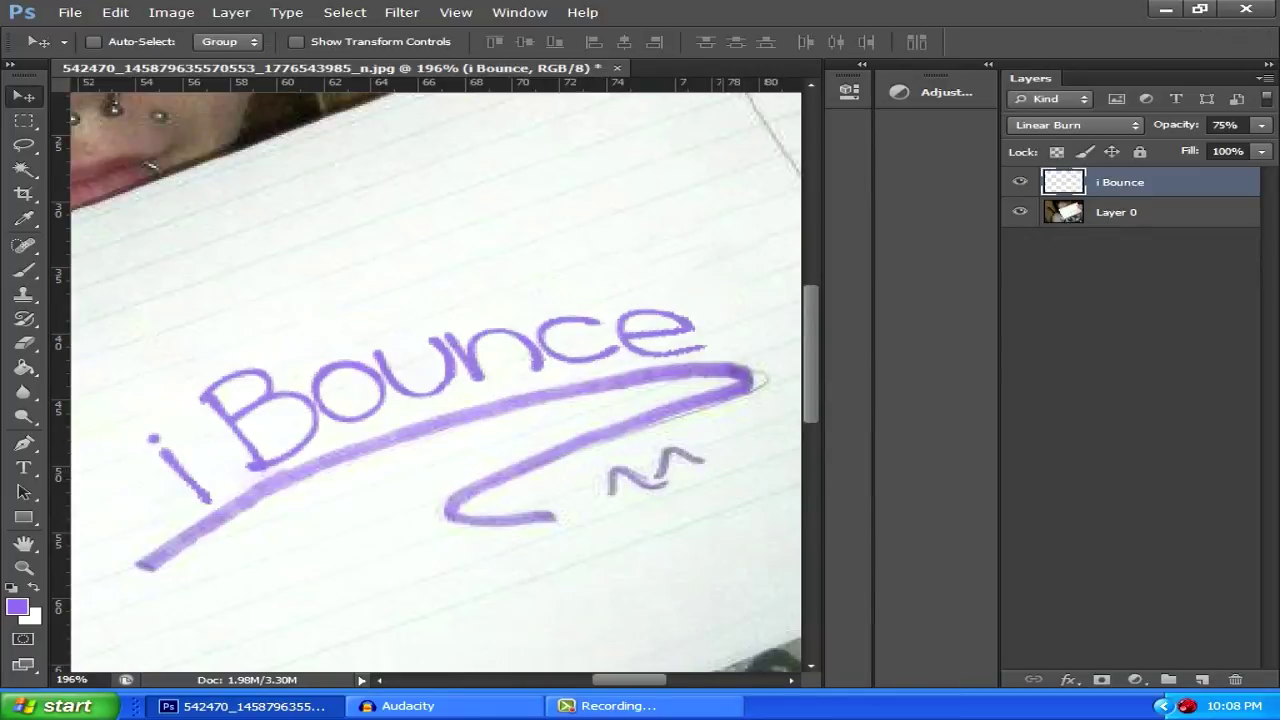
Start another custom Warp on the "i Bounce" layer and nudge the "nce" end slightly up above the underline.
click(89, 680)
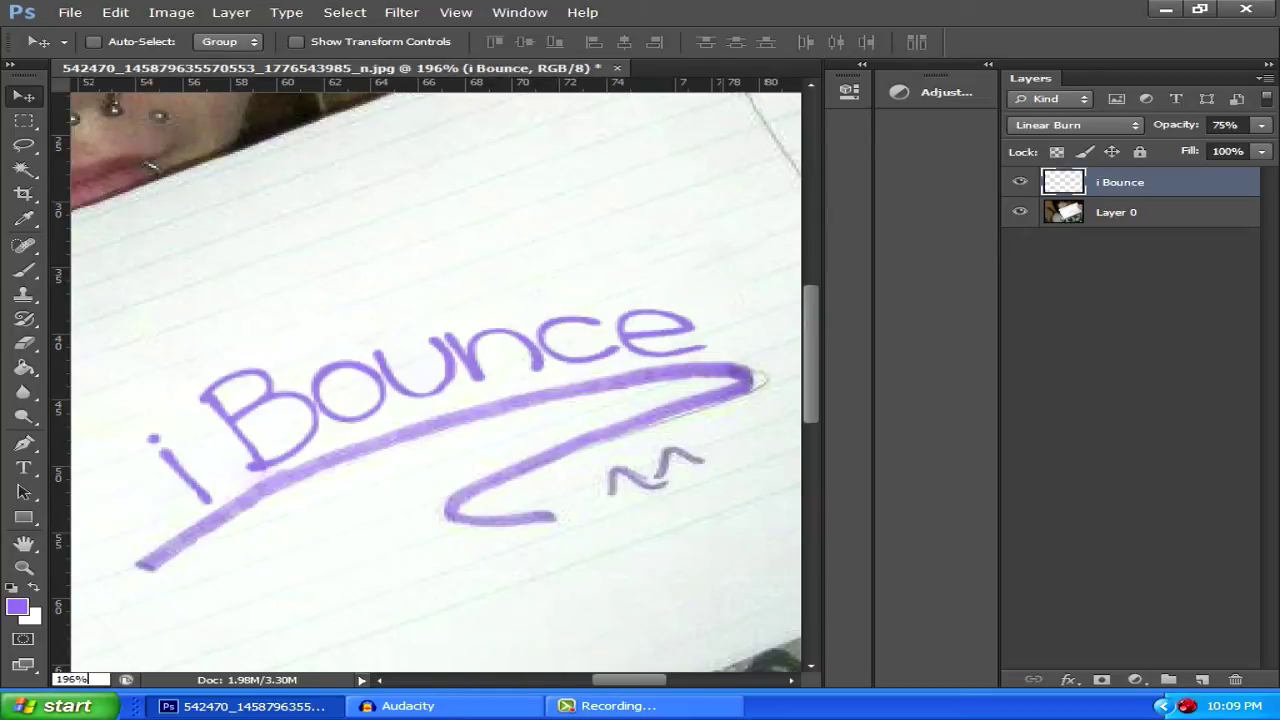
drag(89, 680, 57, 680)
text(100)
key(Return)
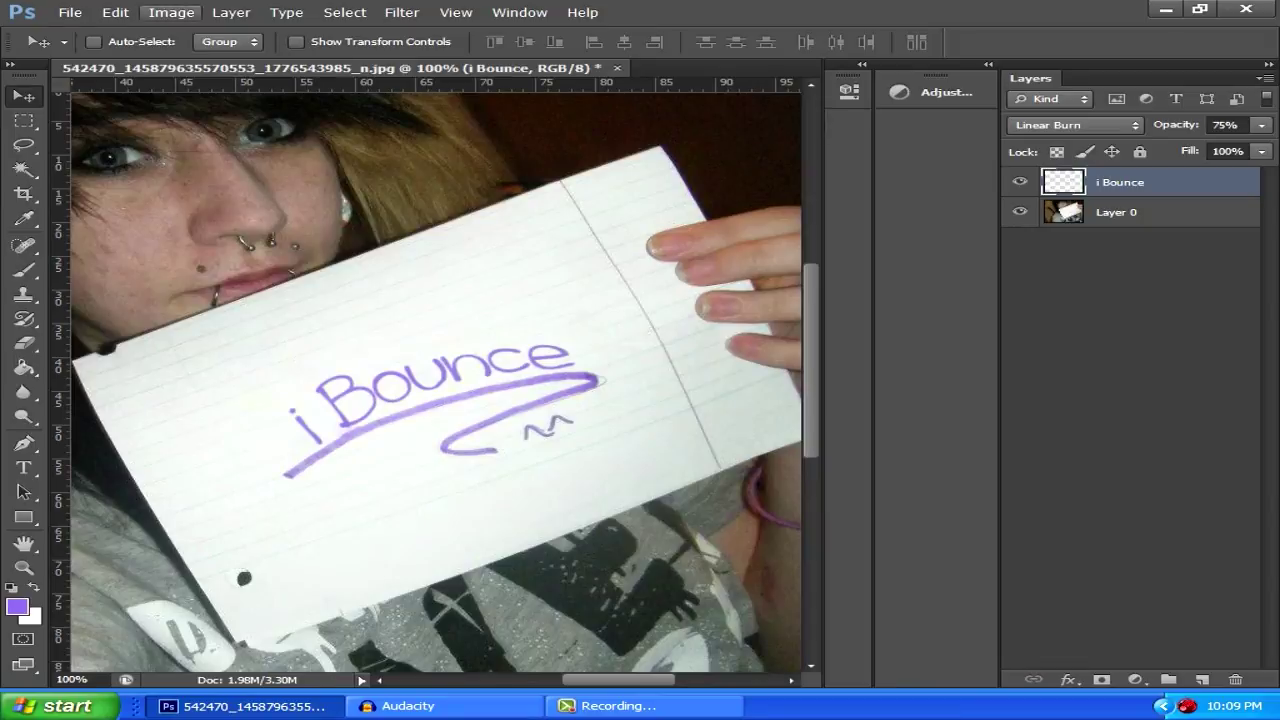
click(171, 13)
mouse_move(115, 13)
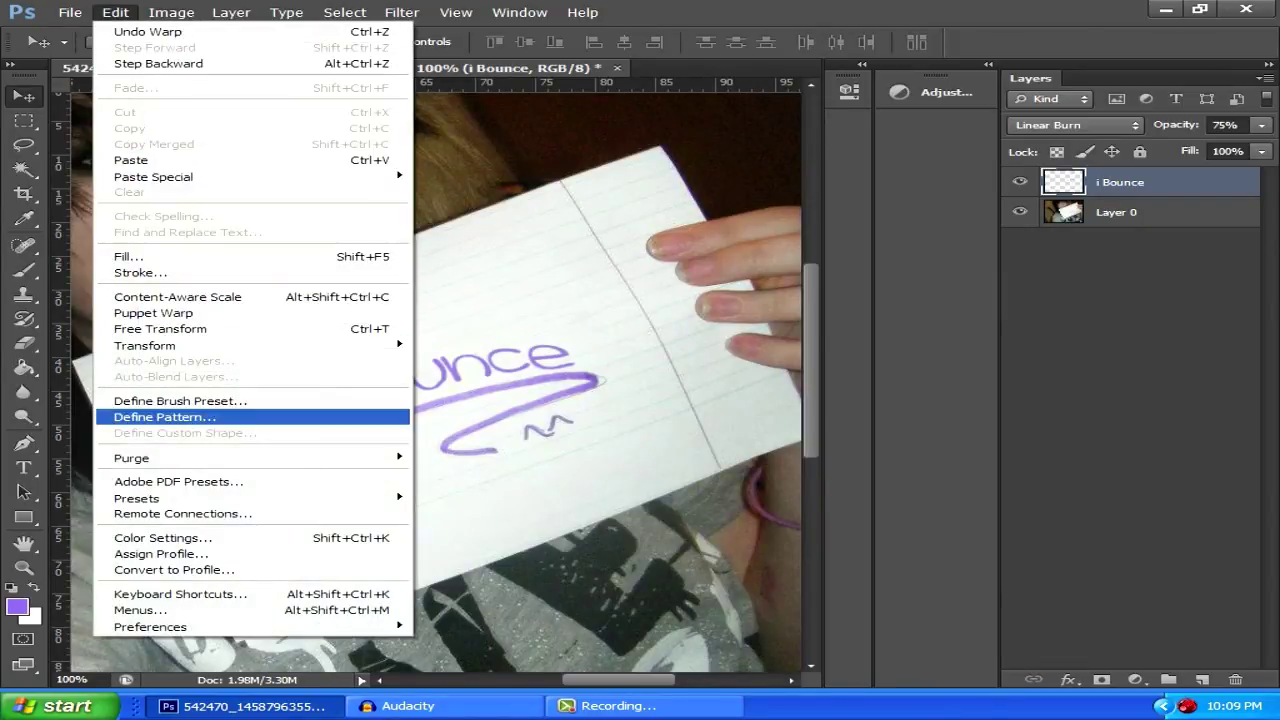
mouse_move(200, 345)
click(444, 449)
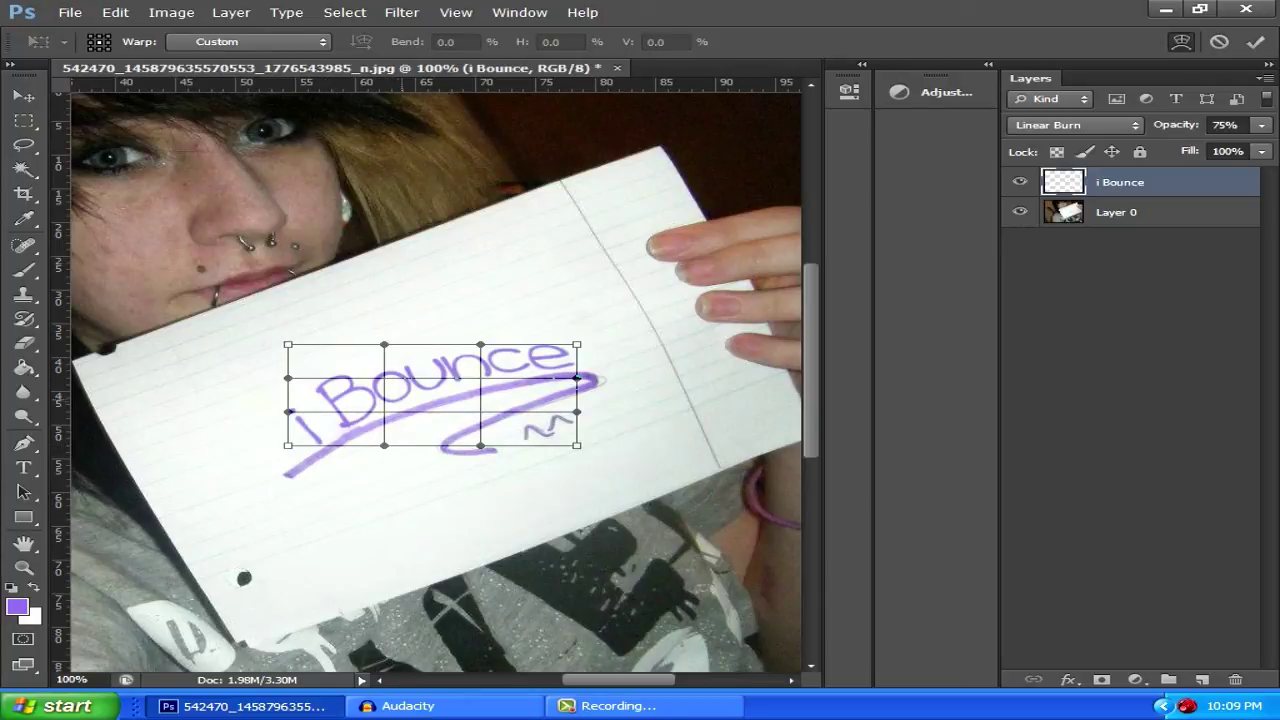
drag(428, 369, 461, 332)
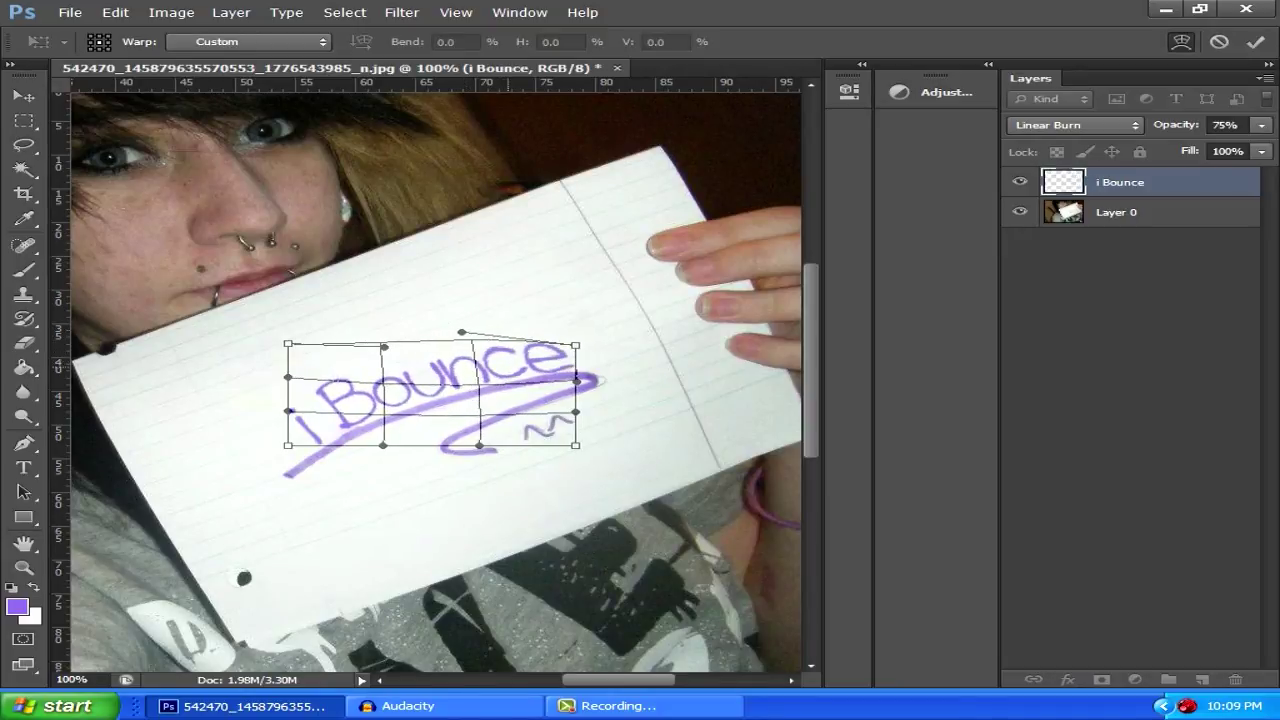
drag(576, 411, 602, 410)
drag(552, 364, 551, 360)
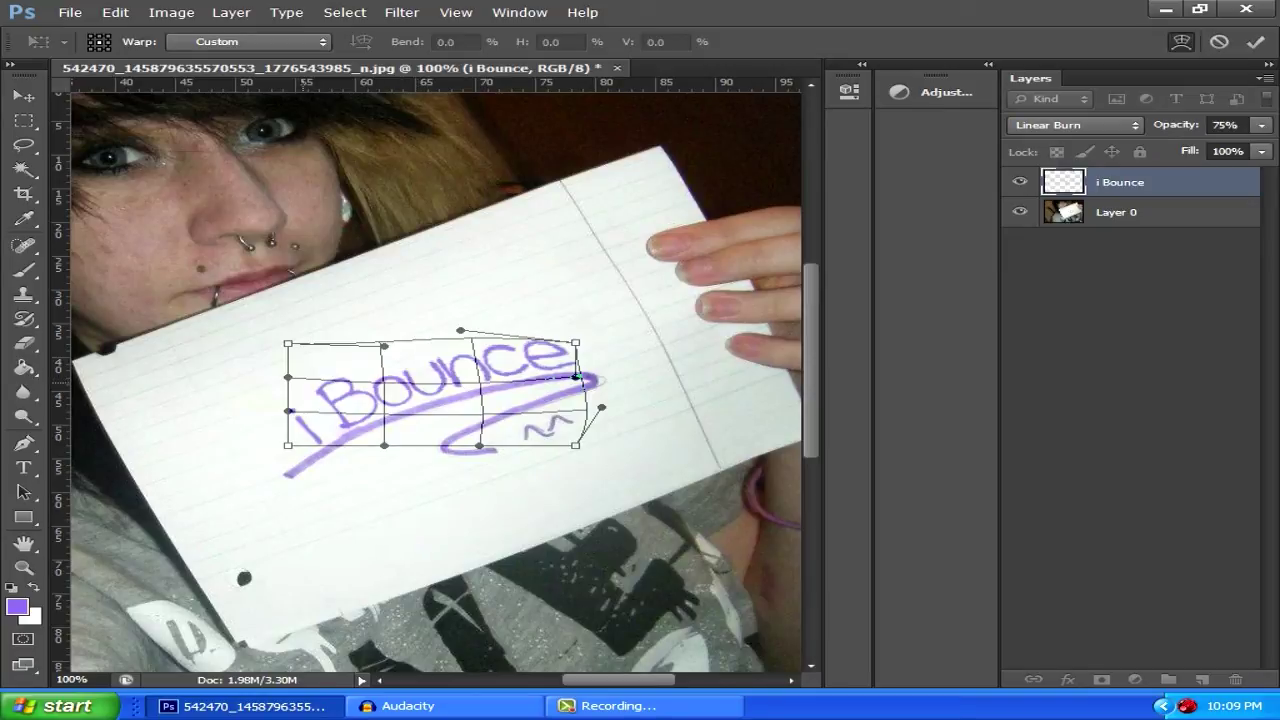
Warp the start of the lettering so the "i" moves inward toward the "B", and apply it.
drag(288, 378, 401, 376)
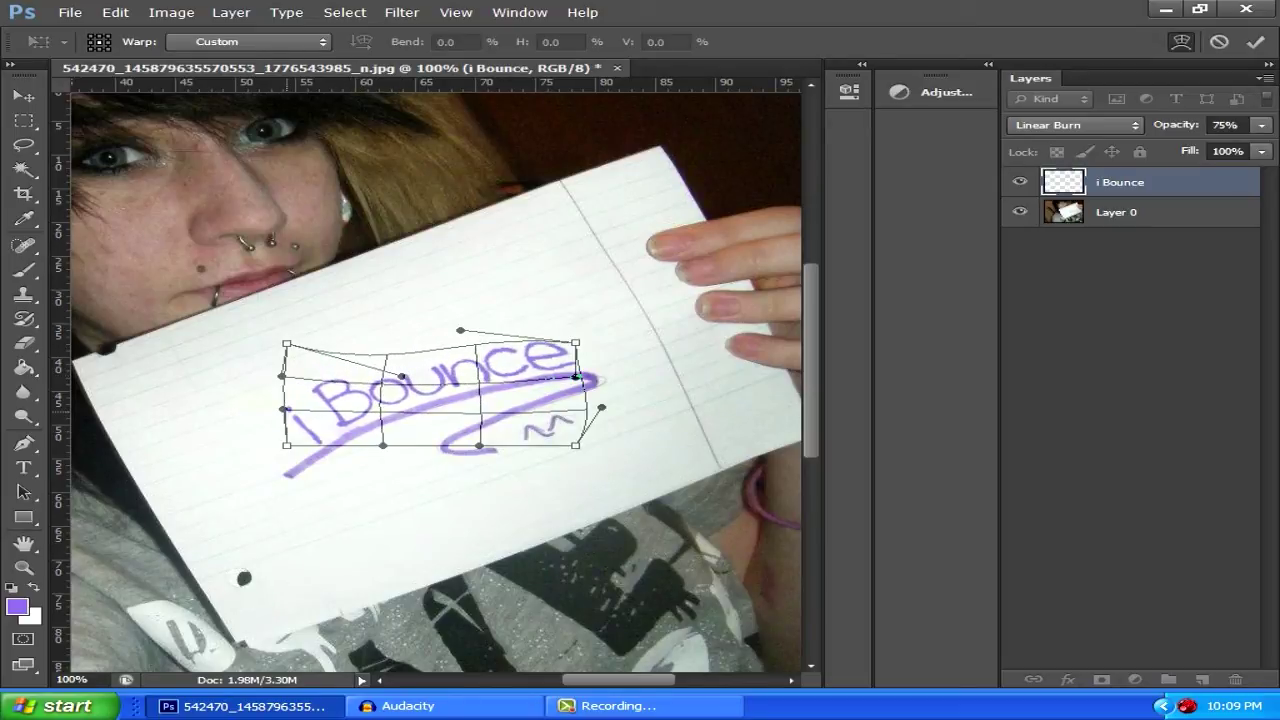
drag(284, 409, 318, 419)
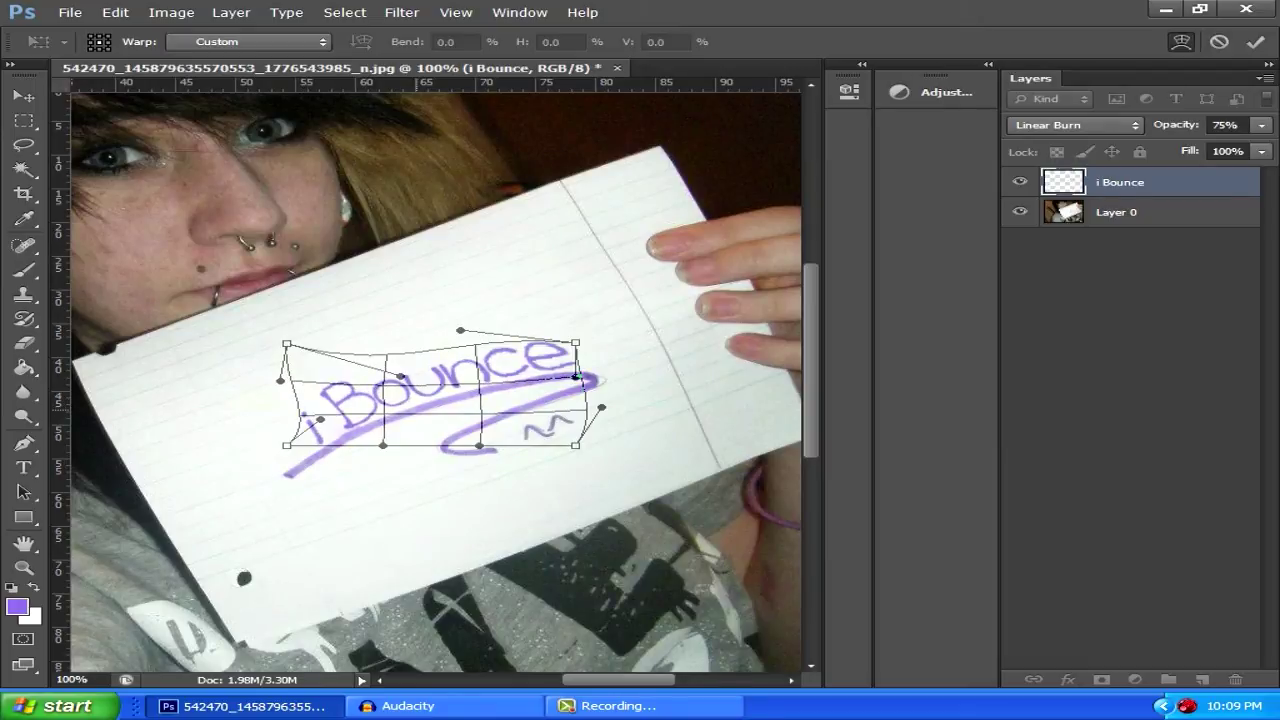
drag(392, 428, 391, 422)
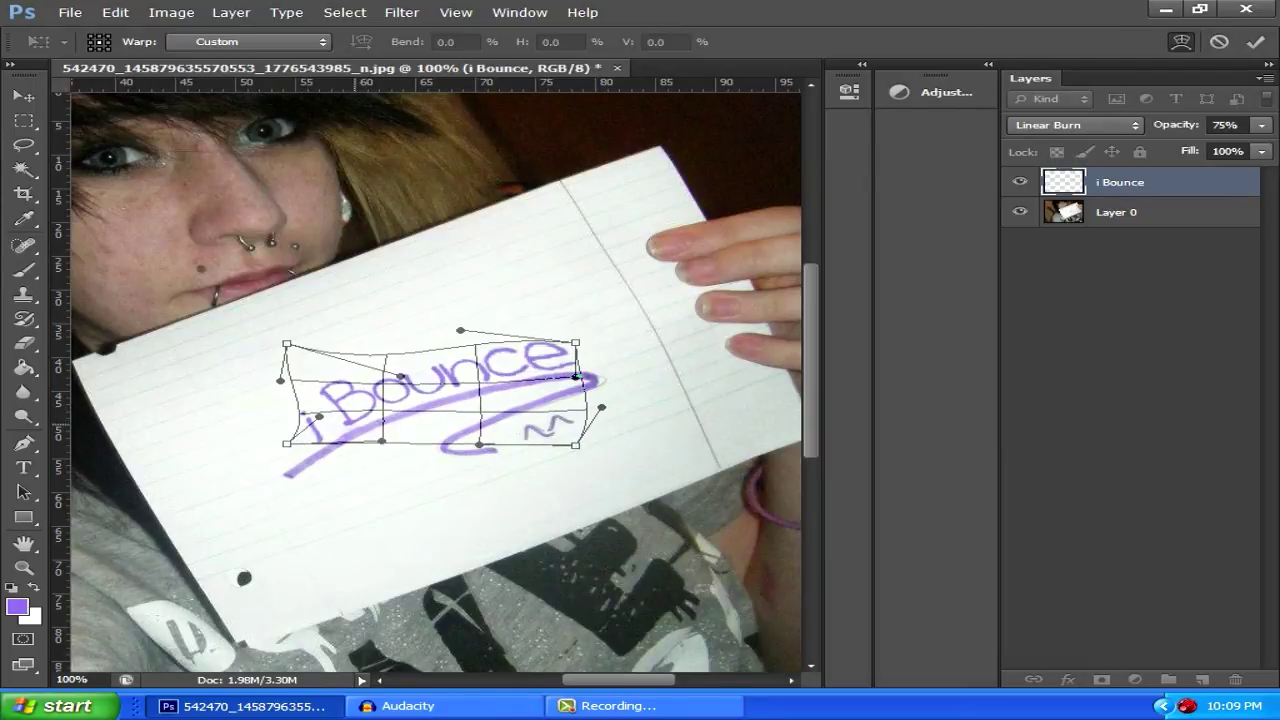
key(Return)
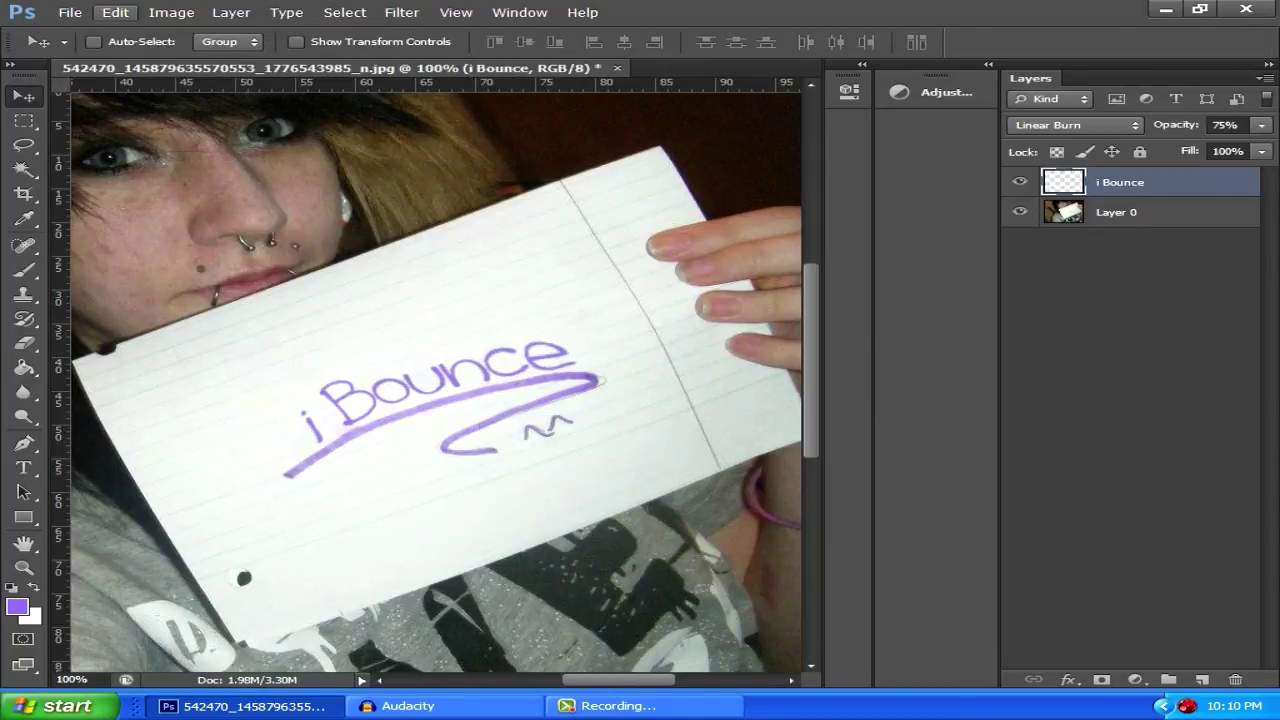
Apply a further custom Warp that pulls the lettering's lower-left corner inward, slanting the "i" and tucking it close to the "B".
click(115, 12)
mouse_move(150, 345)
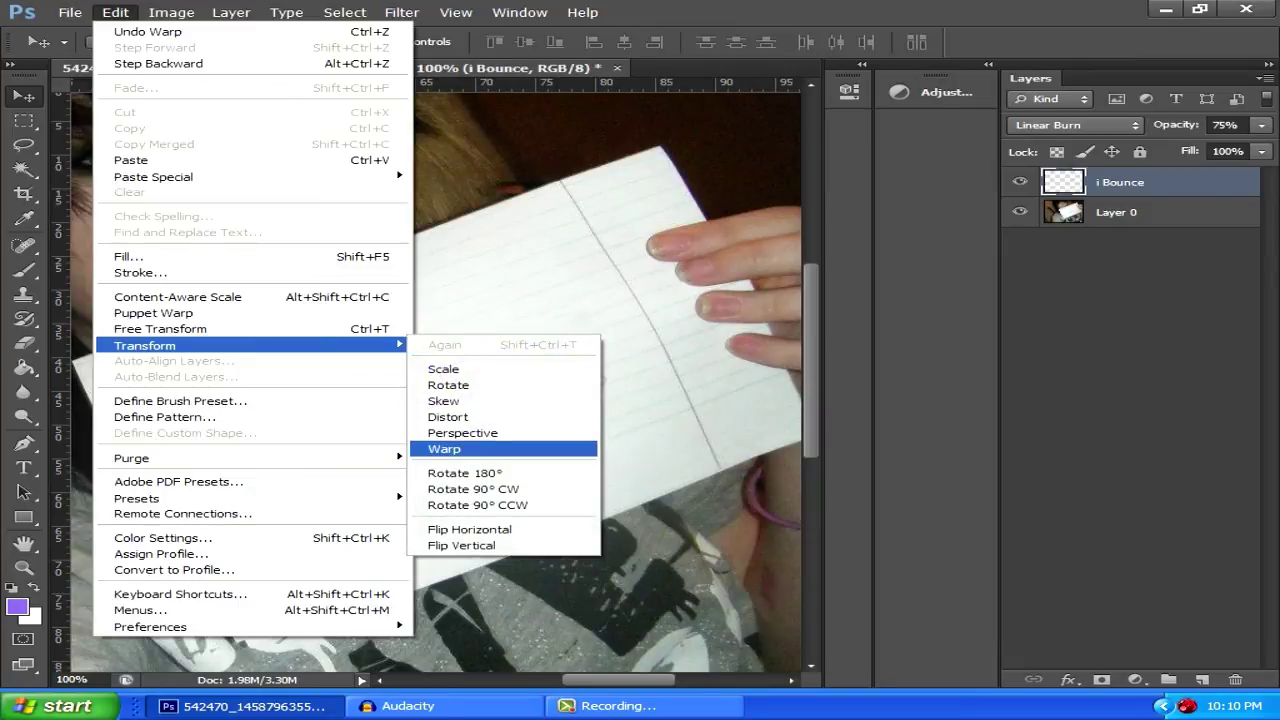
click(444, 449)
mouse_move(302, 410)
mouse_down()
mouse_move(320, 404)
mouse_move(319, 431)
mouse_move(309, 403)
mouse_up()
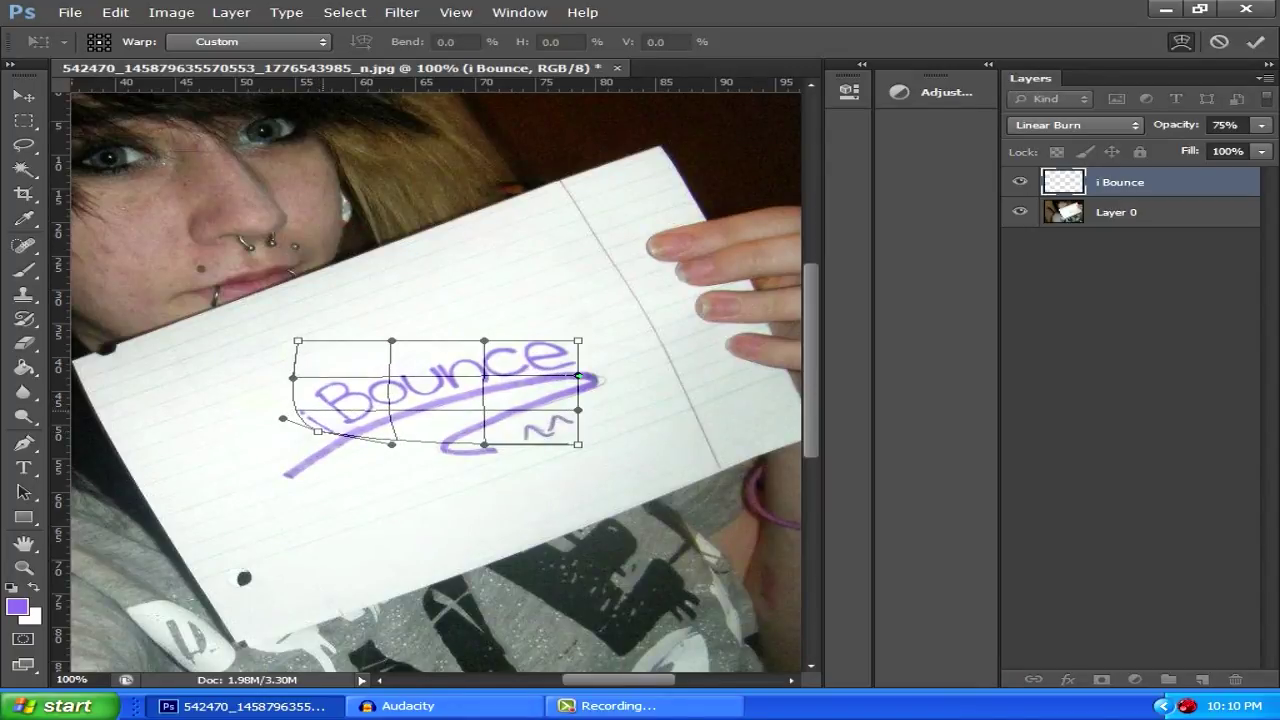
mouse_move(391, 444)
mouse_down()
mouse_move(360, 448)
mouse_move(371, 450)
mouse_up()
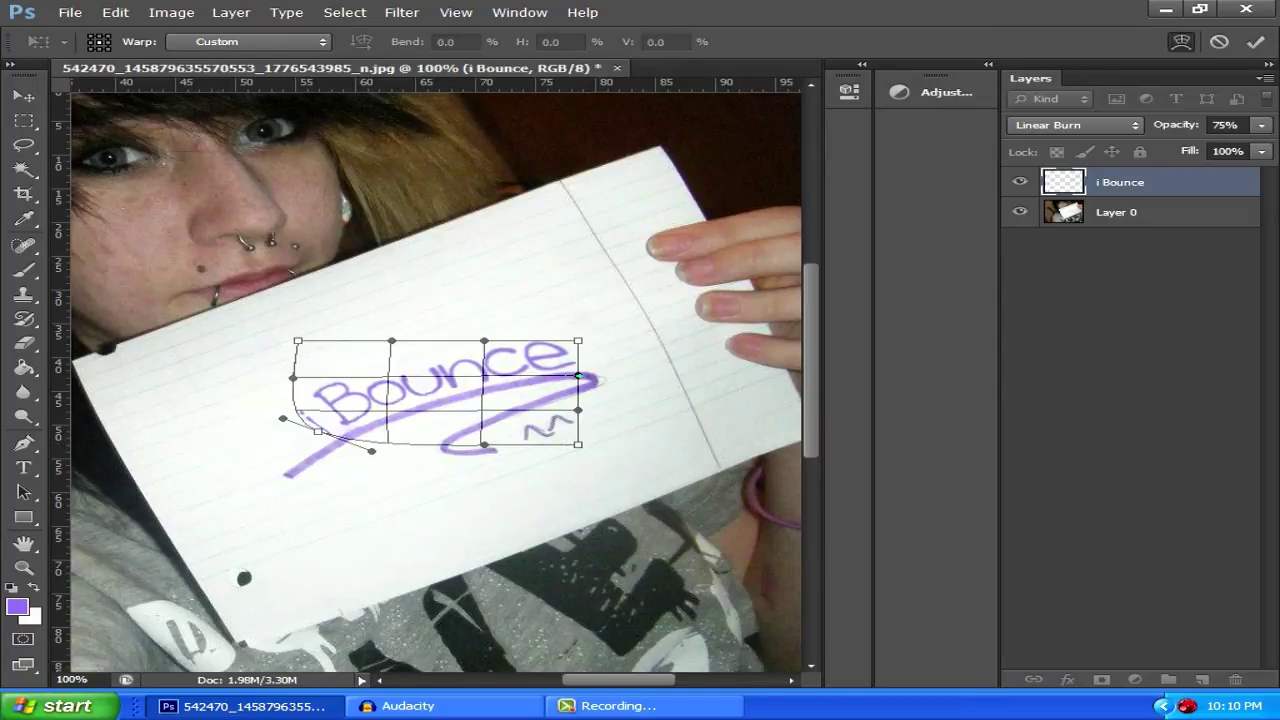
key(Return)
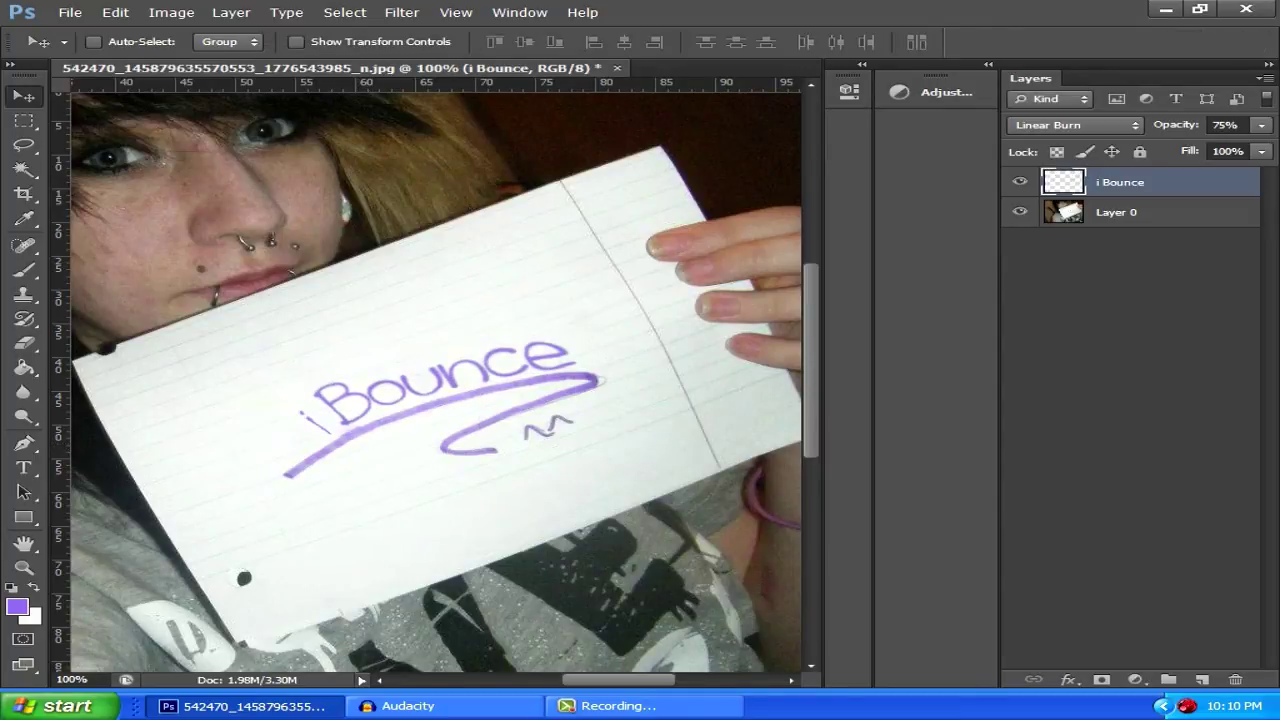
Warp the lettering's lower-left corner slightly down and outward to give the "i" more room beside the "B", and apply it.
click(115, 12)
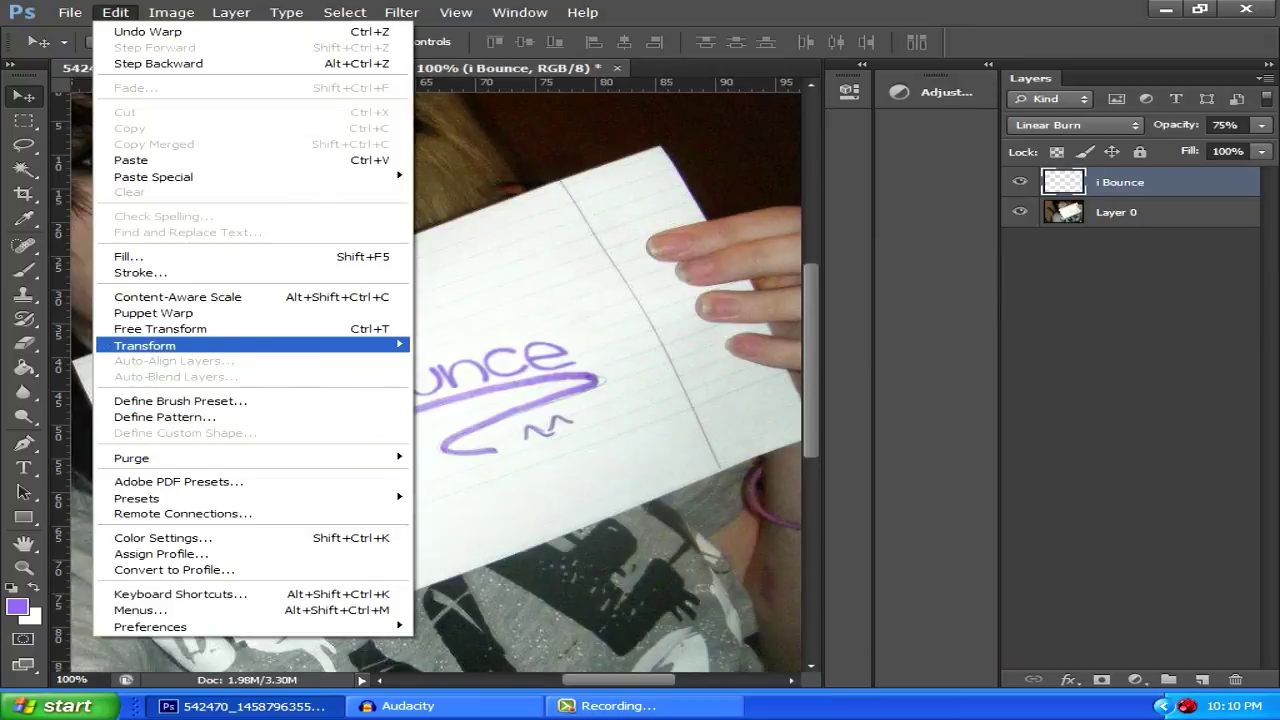
mouse_move(380, 345)
click(440, 449)
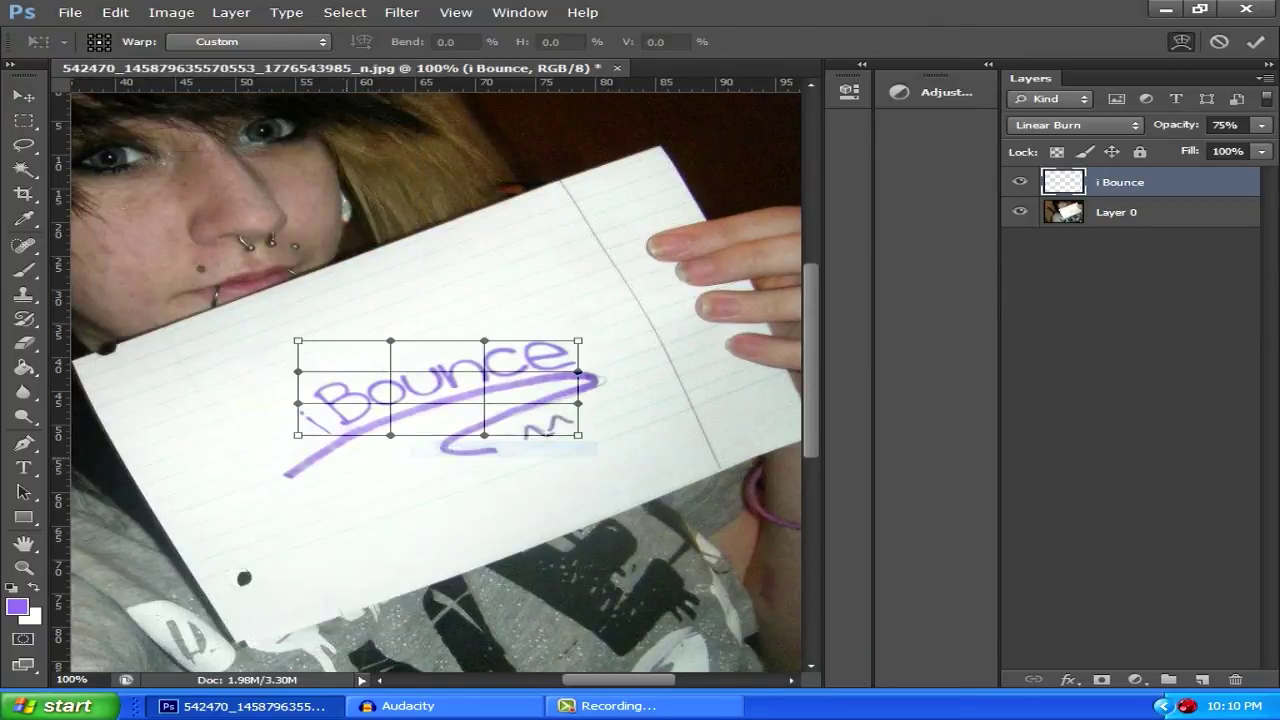
drag(298, 435, 297, 442)
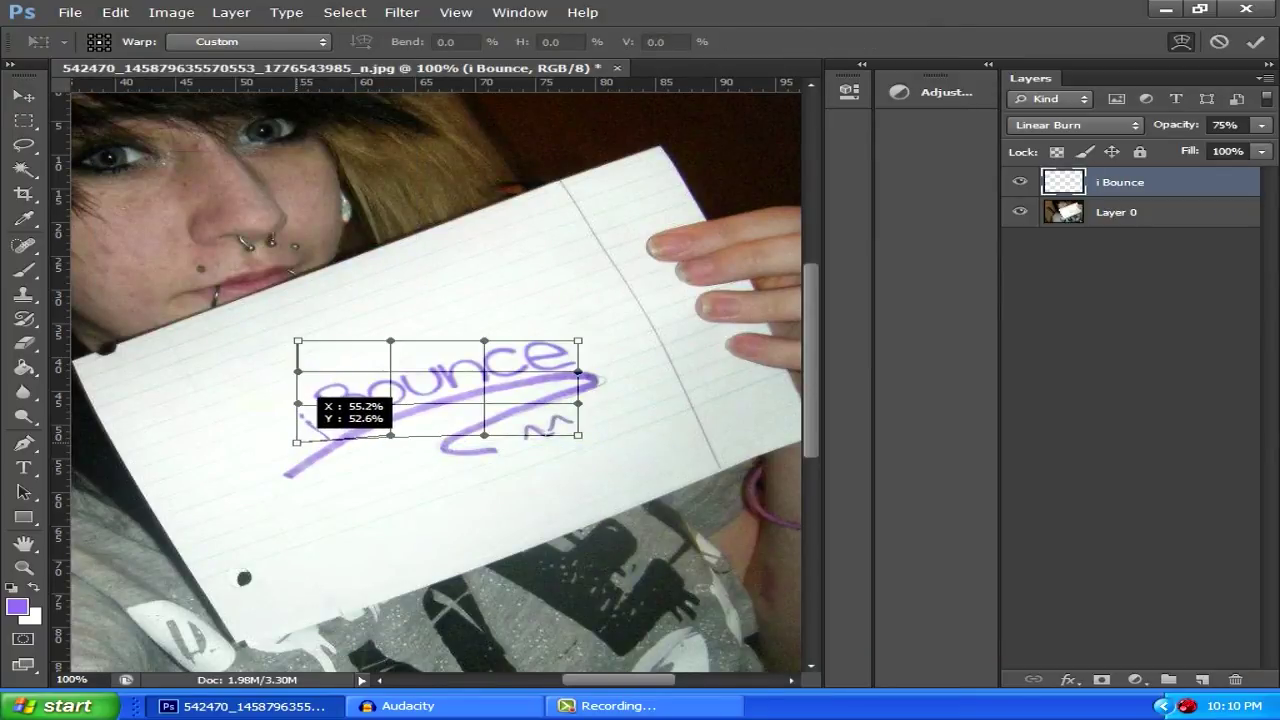
drag(308, 398, 298, 396)
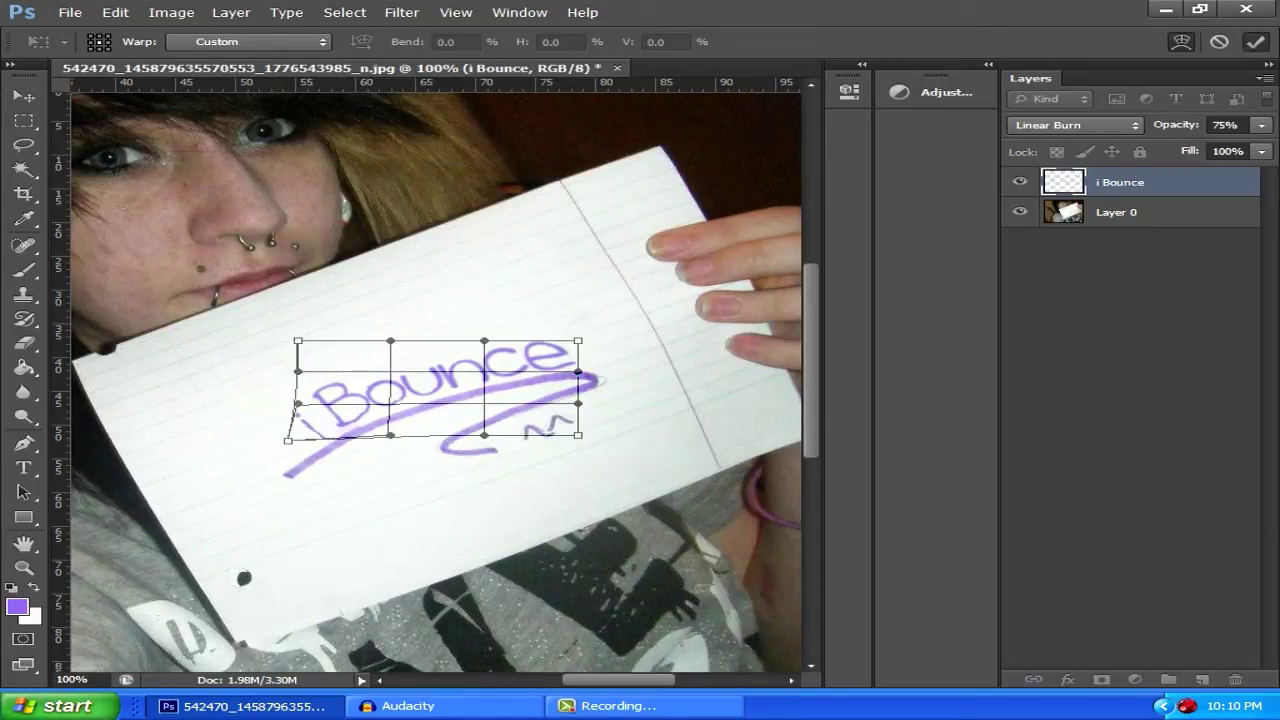
click(1255, 42)
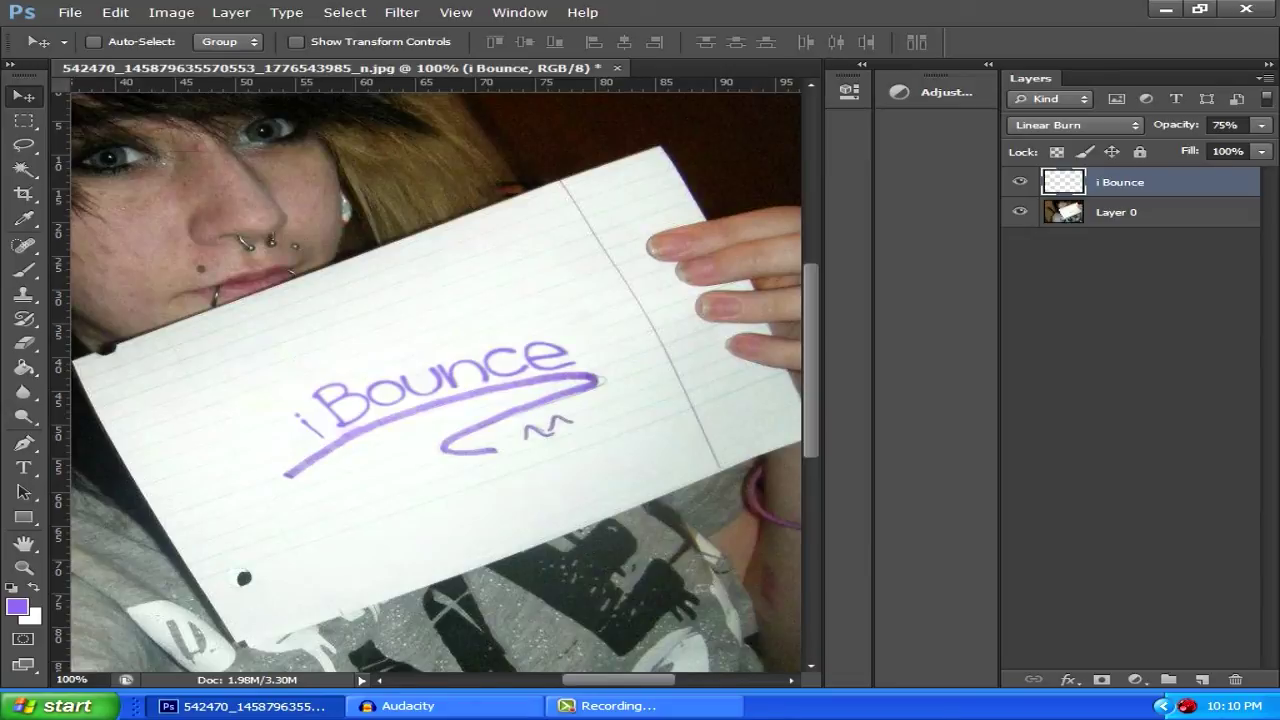
Set the opacity of the "i Bounce" layer to 66% to match the underline's purple.
drag(1176, 125, 1162, 125)
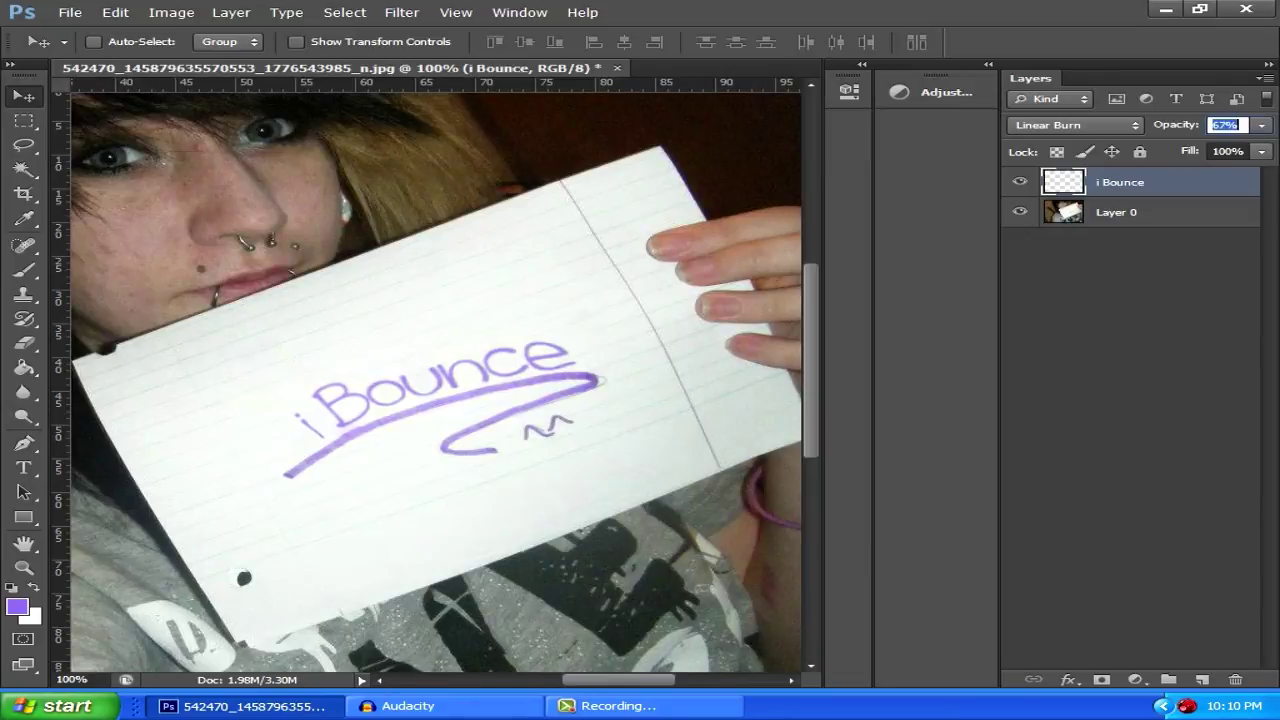
text(86)
key(Return)
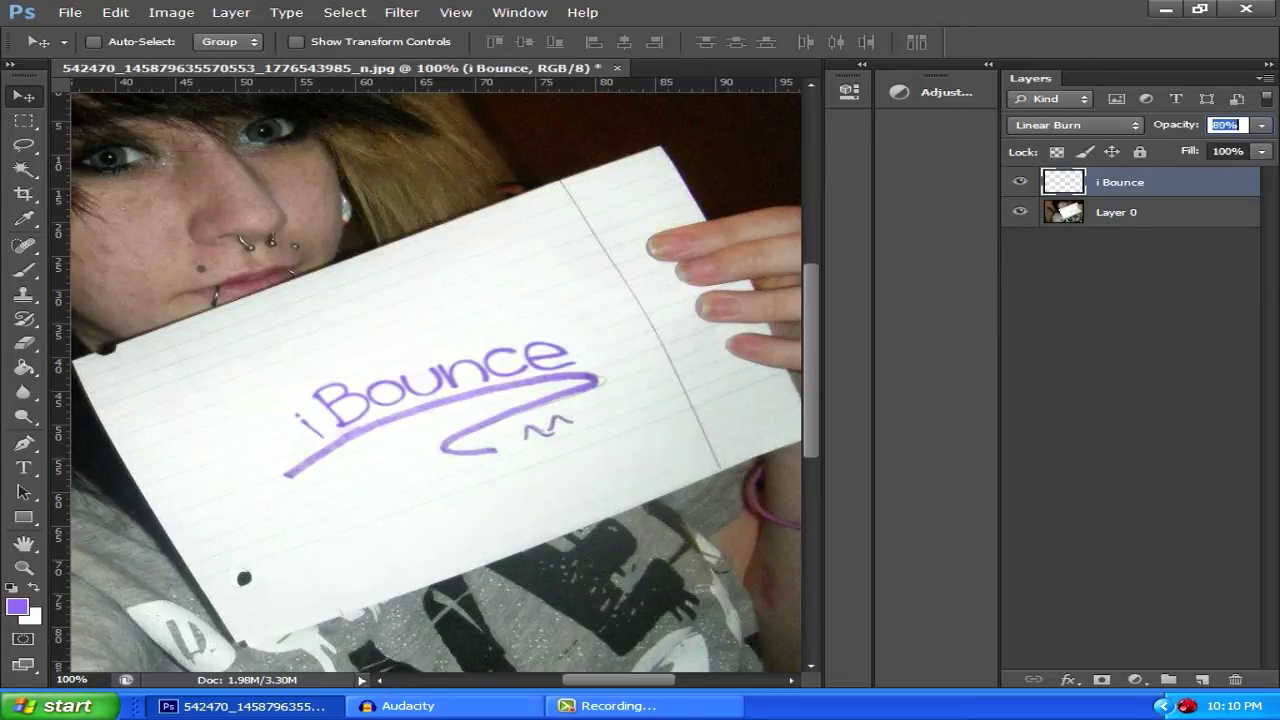
text(72)
key(Return)
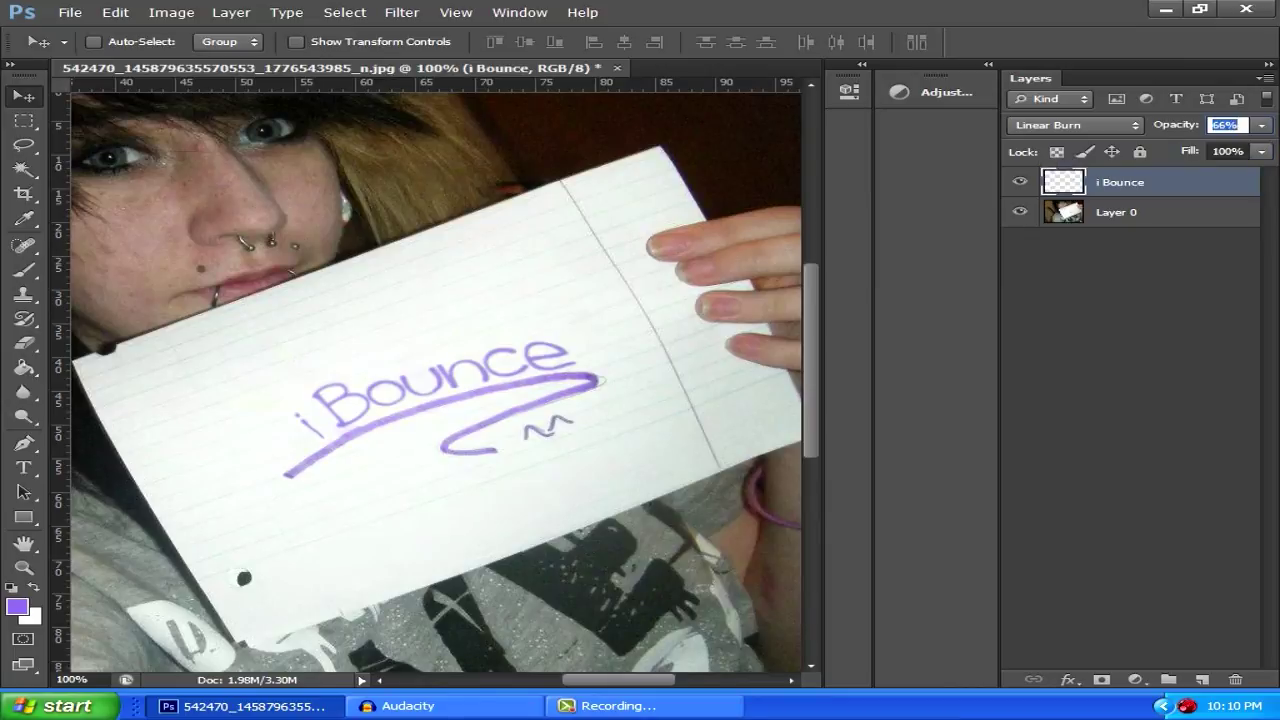
Reselect the "i Bounce" layer and move the lettering slightly left and down along the underline.
click(1130, 354)
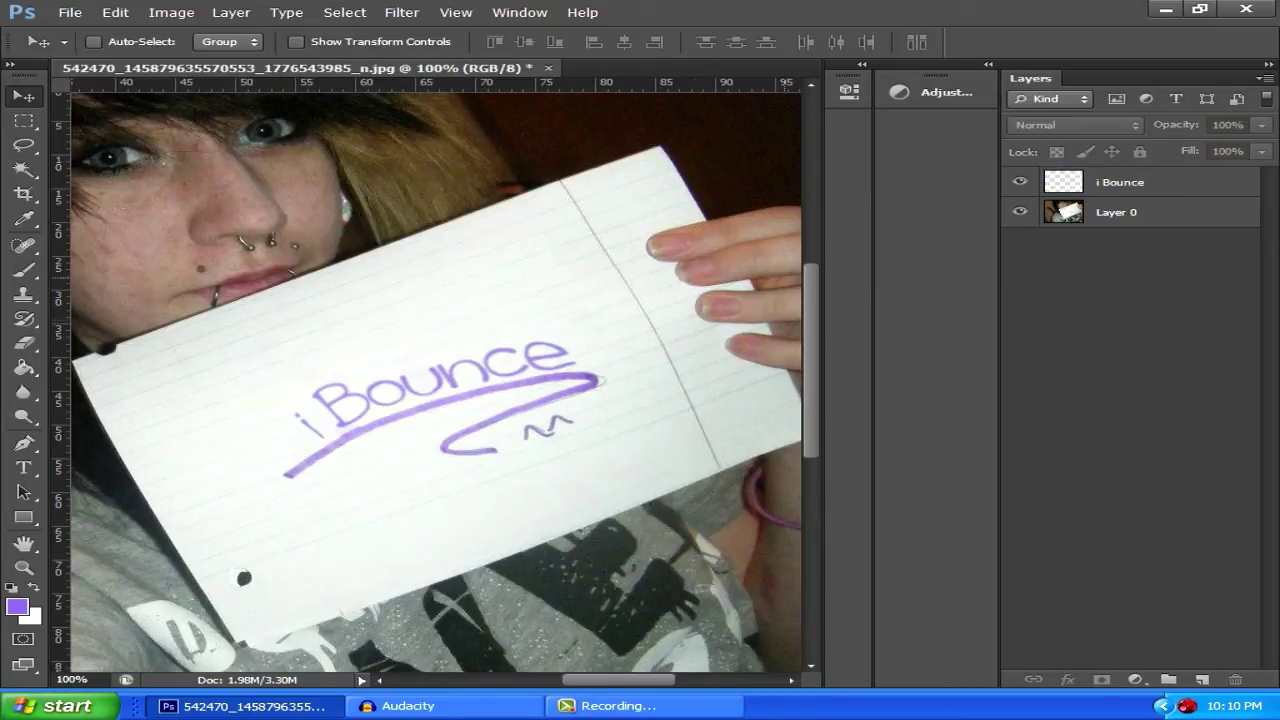
click(1130, 182)
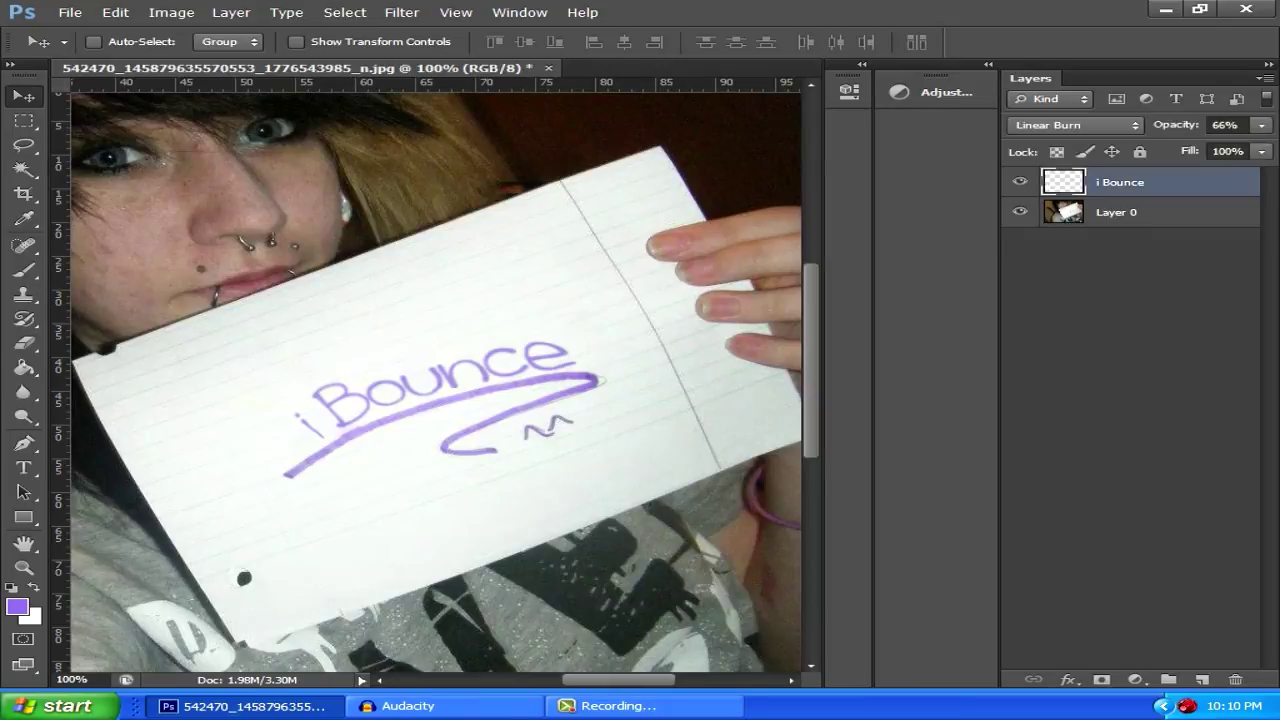
mouse_move(447, 384)
mouse_down()
mouse_move(427, 388)
mouse_move(450, 394)
mouse_up()
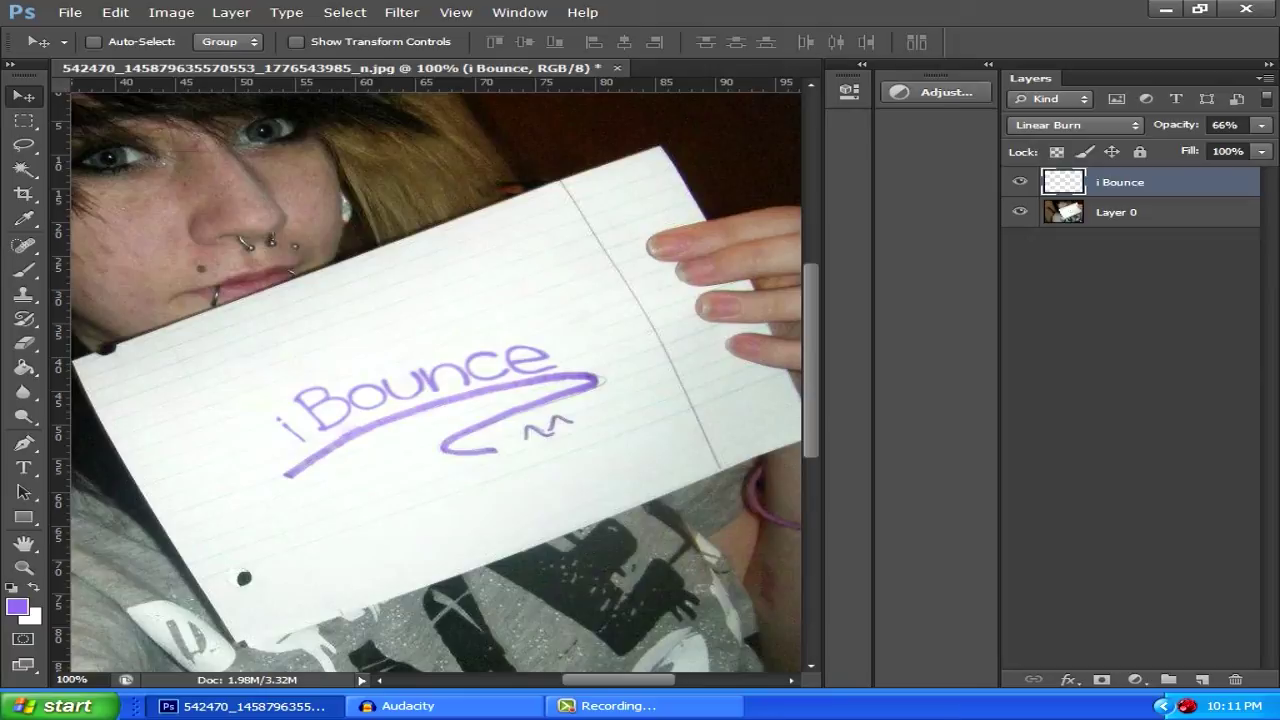
Add a Vibrance adjustment layer above the text with vibrance +9 and saturation +27.
click(936, 92)
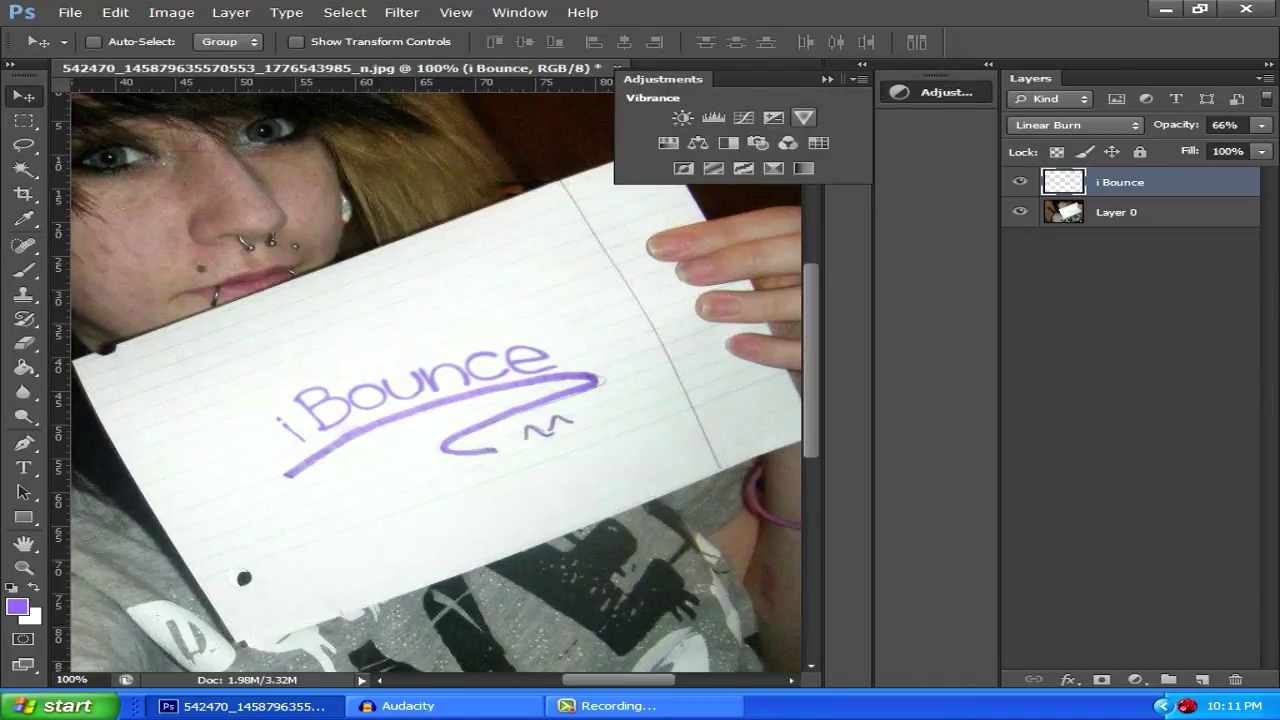
click(804, 117)
mouse_move(635, 153)
mouse_down()
mouse_move(571, 153)
mouse_move(734, 153)
mouse_move(649, 153)
mouse_up()
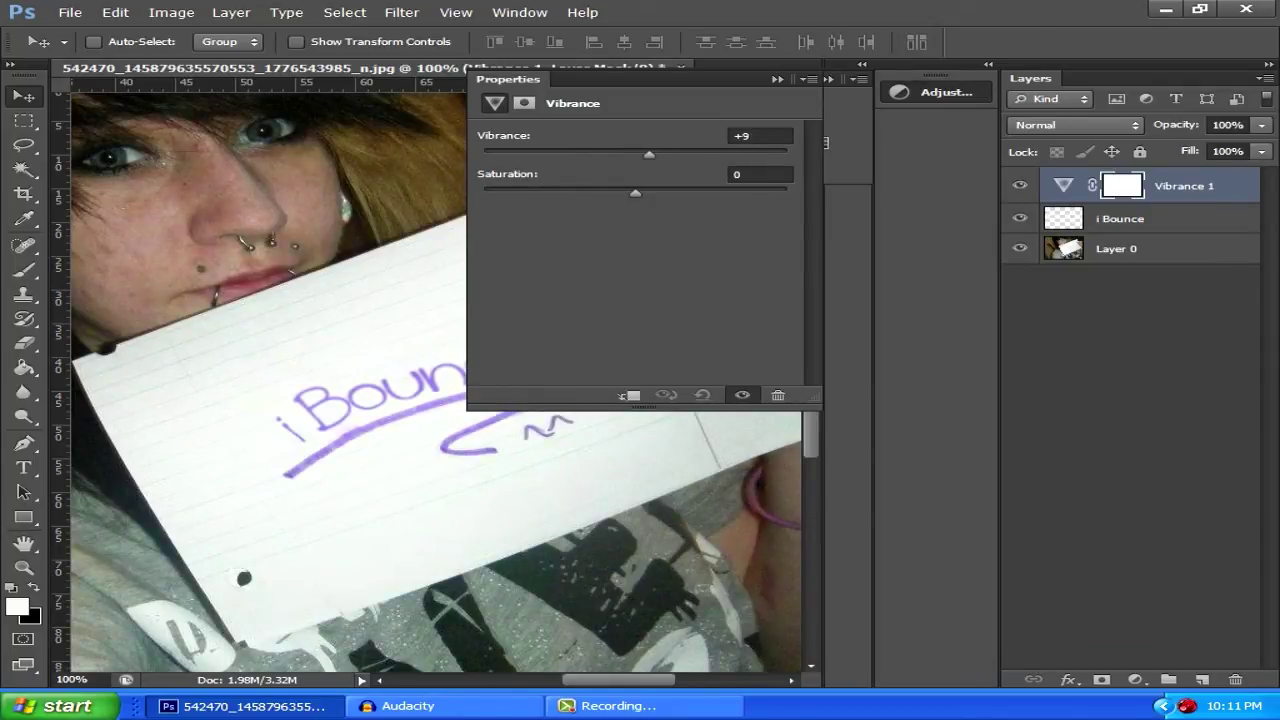
drag(635, 192, 676, 192)
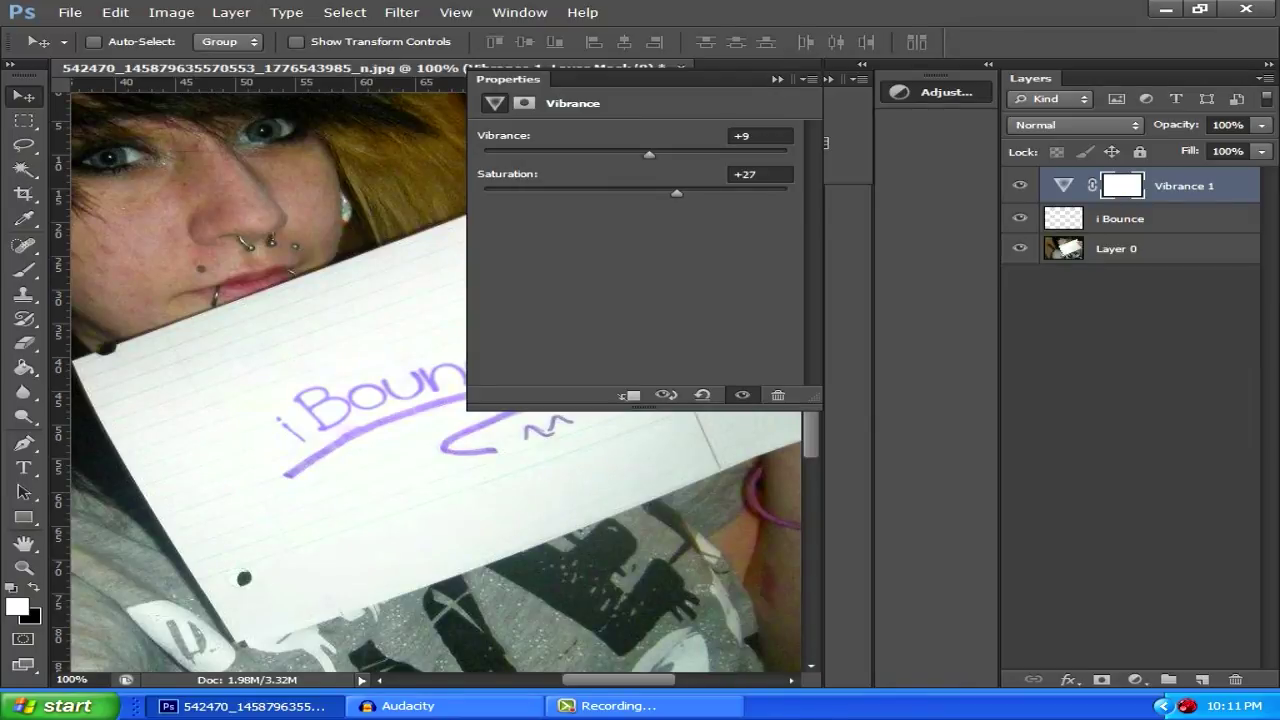
Add a Hue/Saturation adjustment layer with its default values and a Brightness/Contrast layer with brightness -16 and contrast 26.
drag(937, 91, 939, 97)
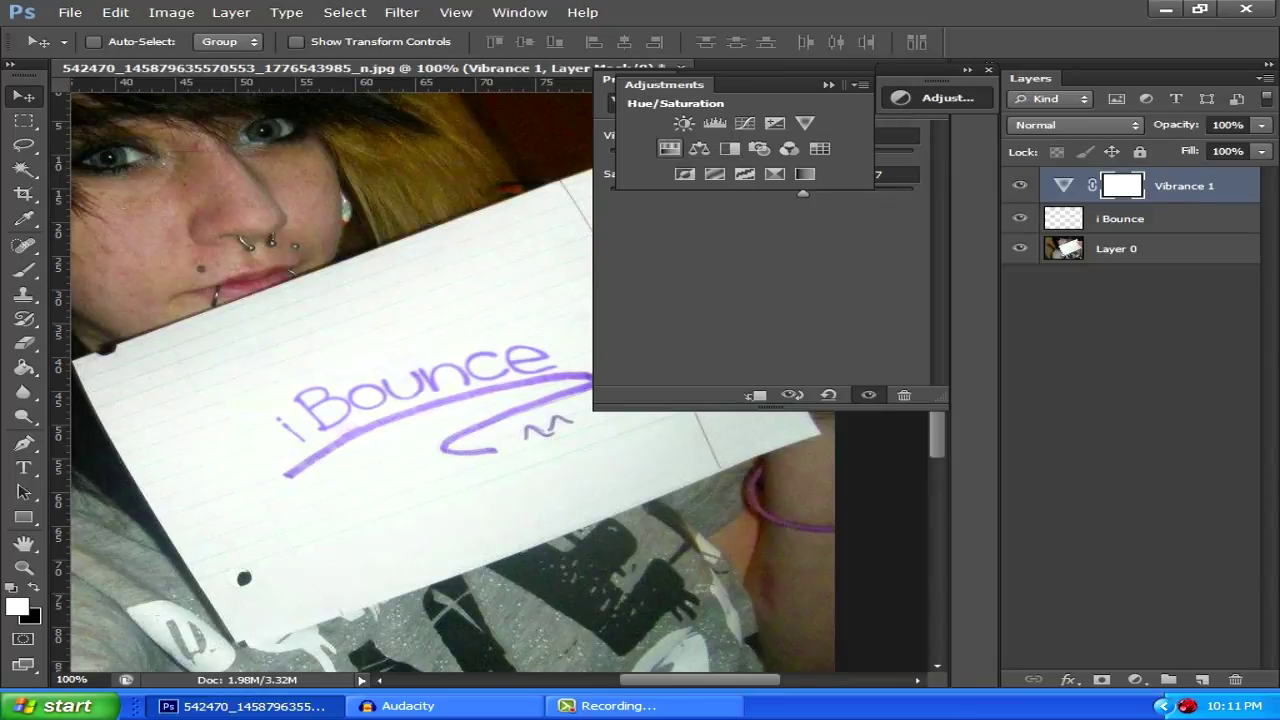
click(669, 148)
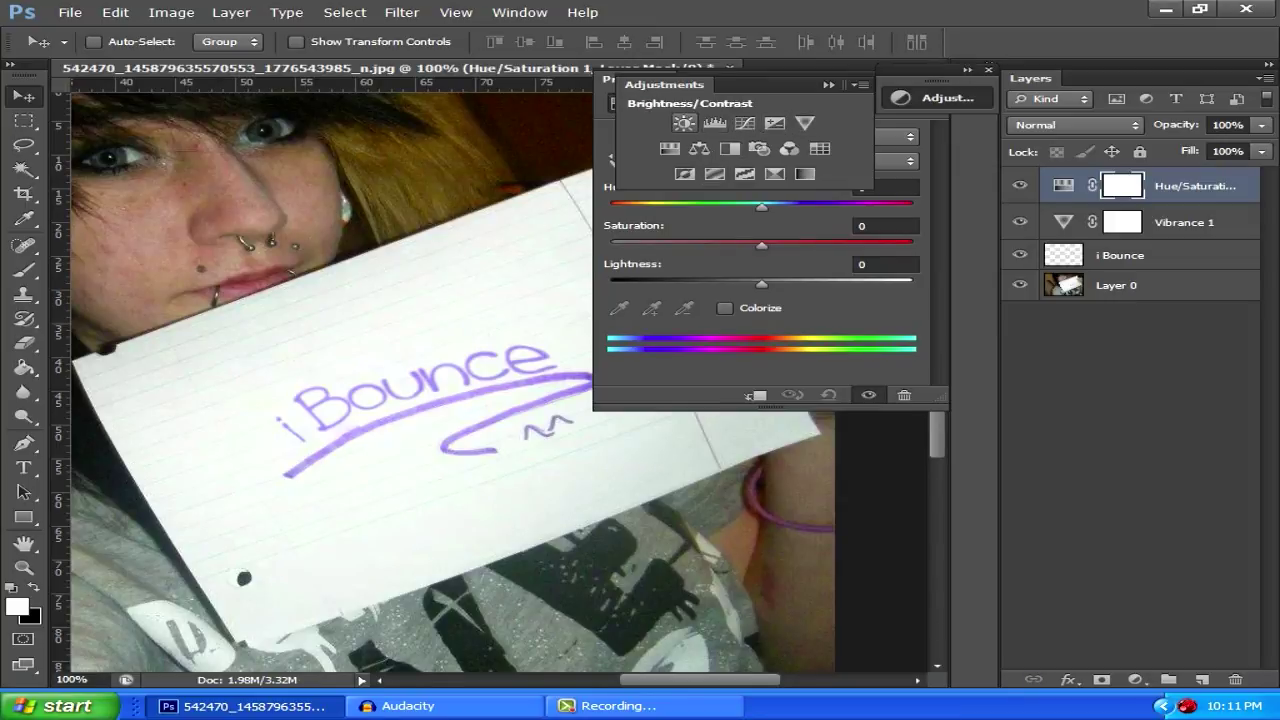
click(683, 122)
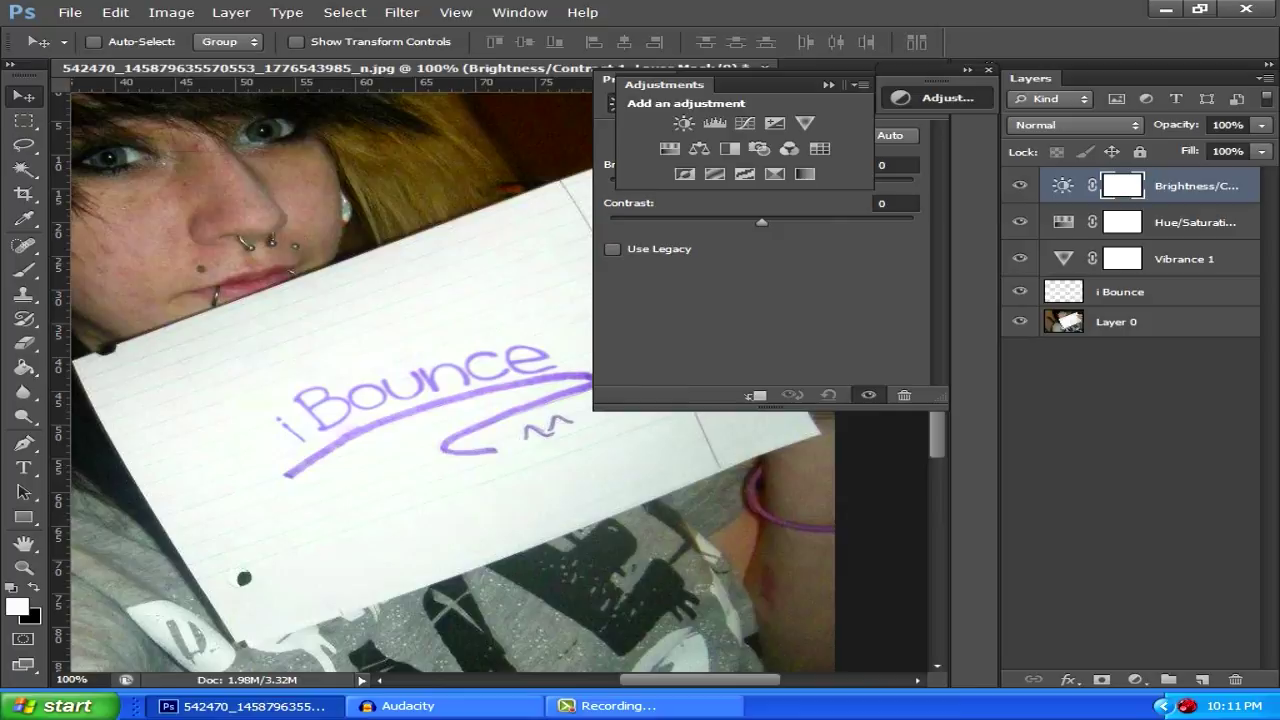
drag(762, 184, 800, 221)
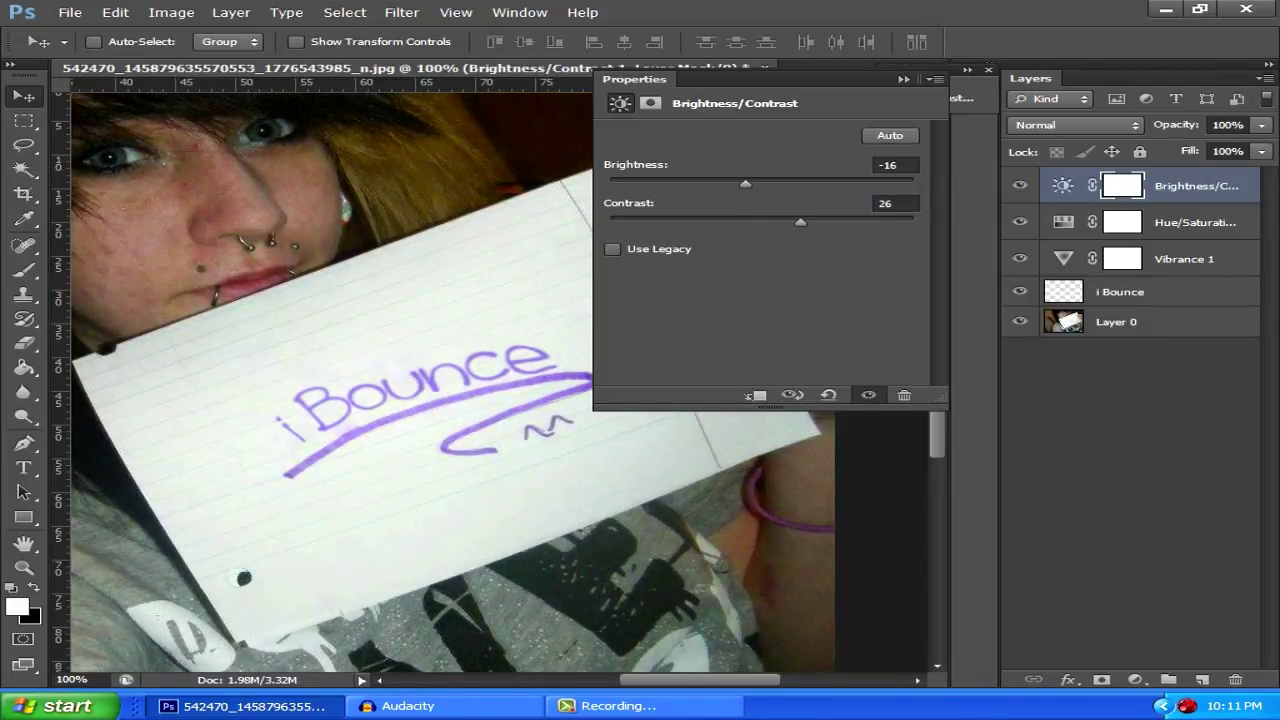
click(903, 78)
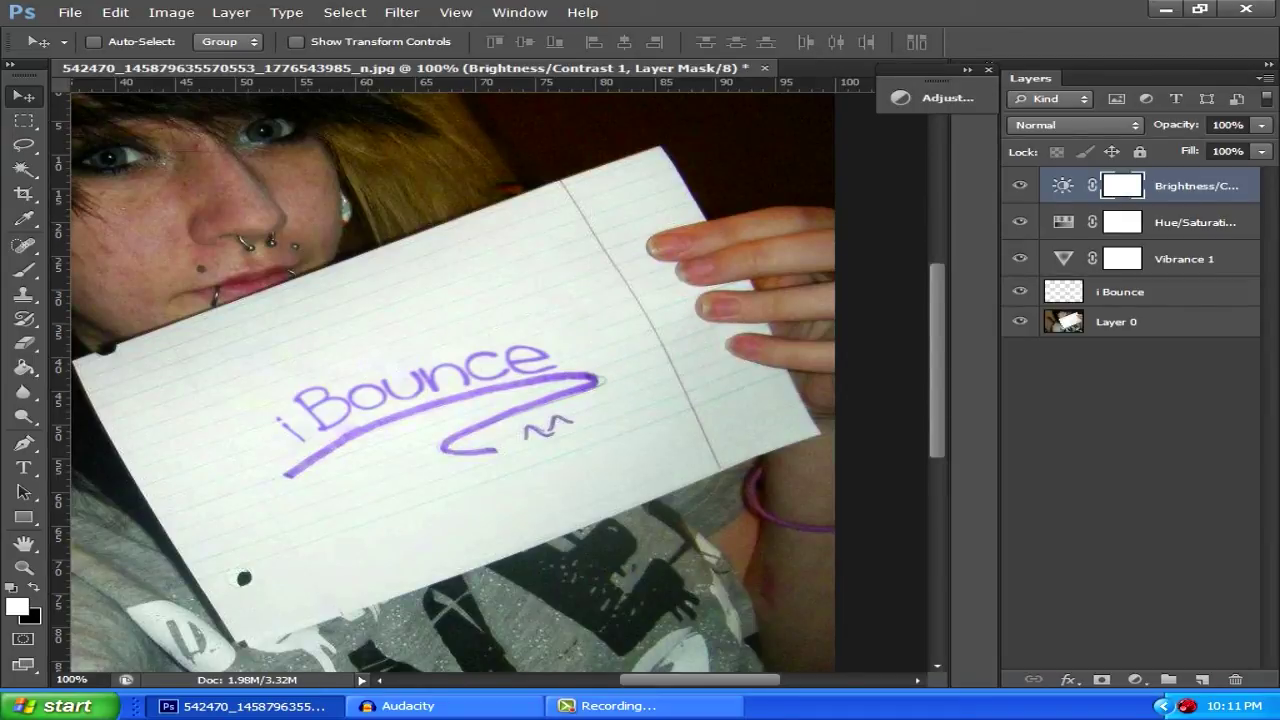
View the edited photo at 78% zoom with the face and the whole paper in frame.
click(72, 680)
scroll(72, 680, down, 20)
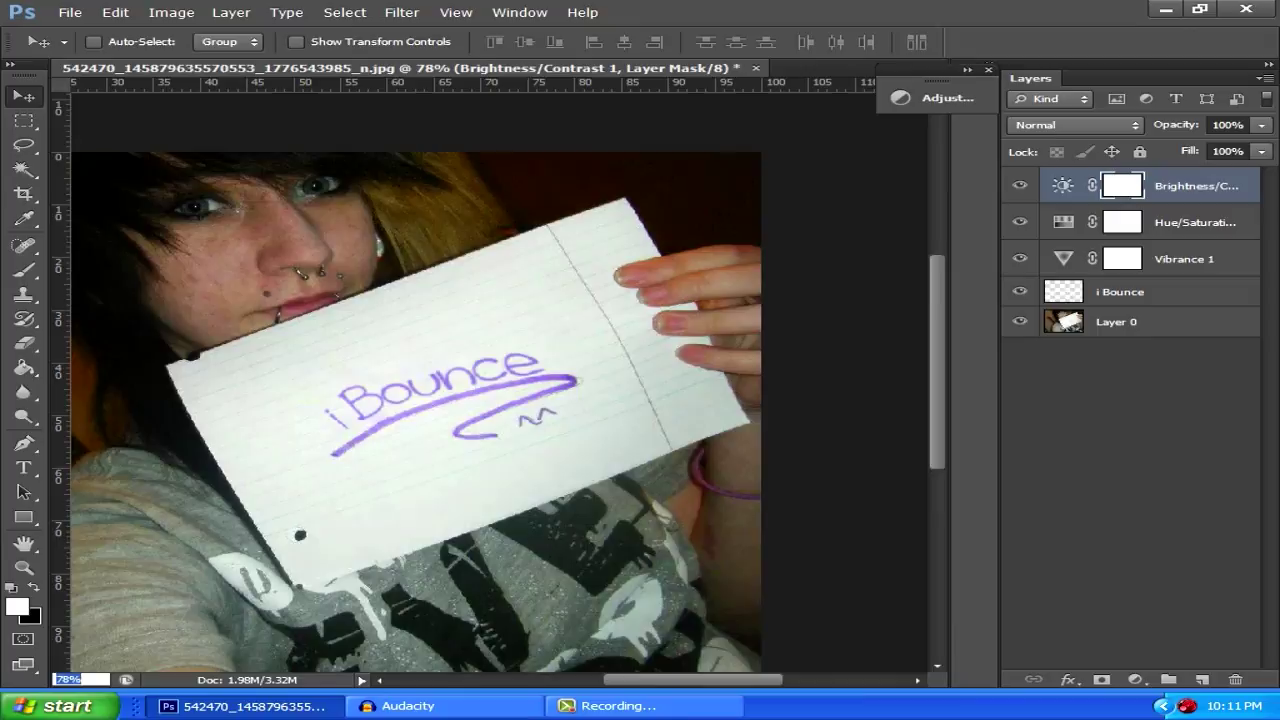
drag(693, 680, 667, 680)
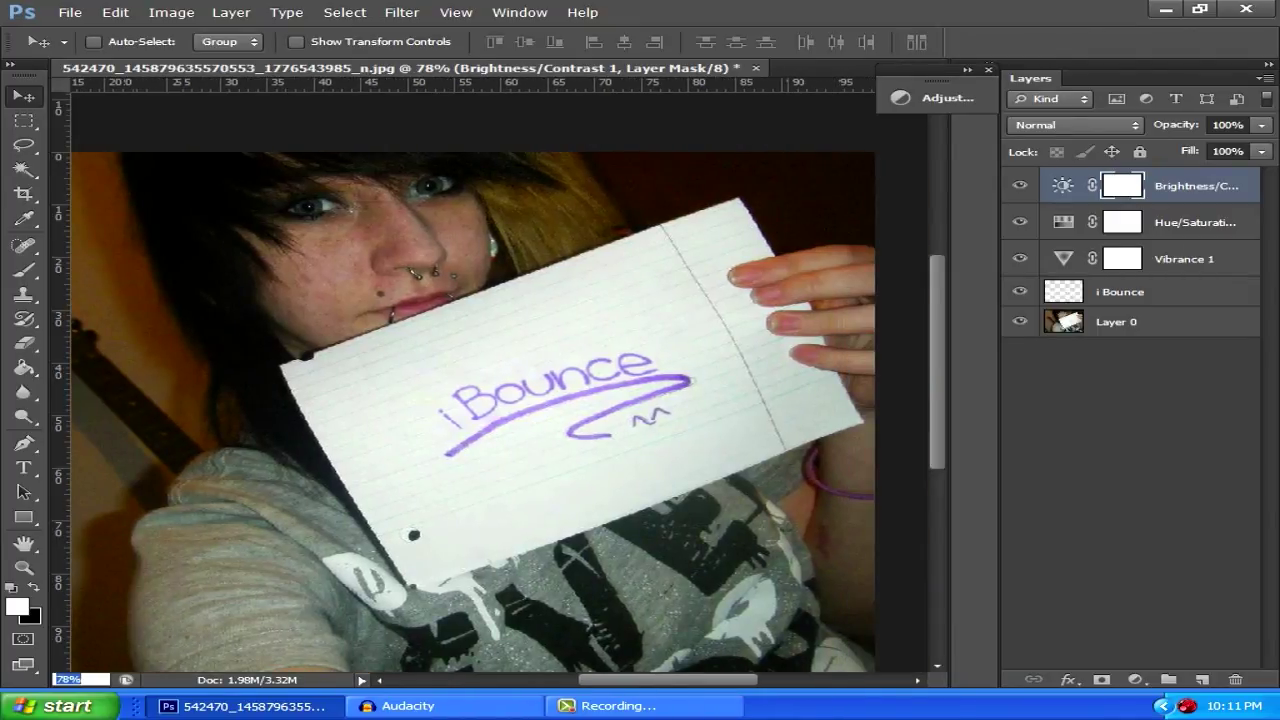
Add a second Hue/Saturation adjustment layer with default values above the Brightness/Contrast layer, and reselect the "i Bounce" layer.
text(96)
key(Return)
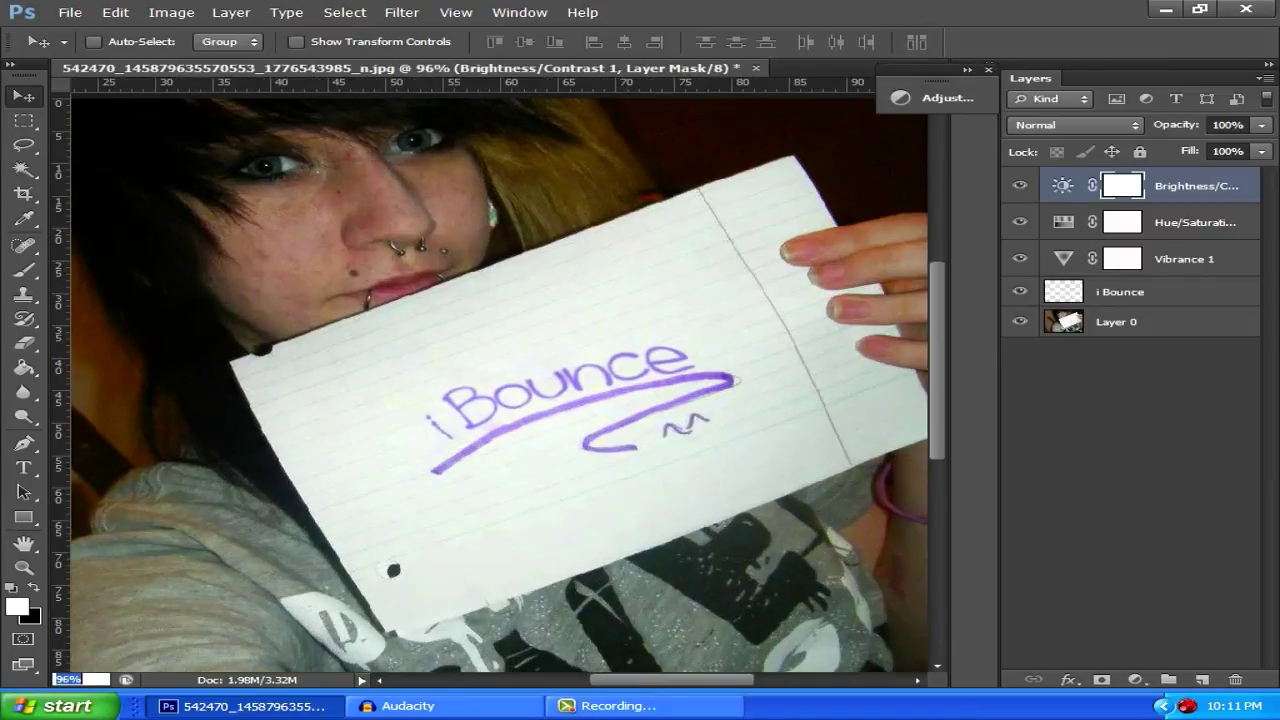
click(937, 98)
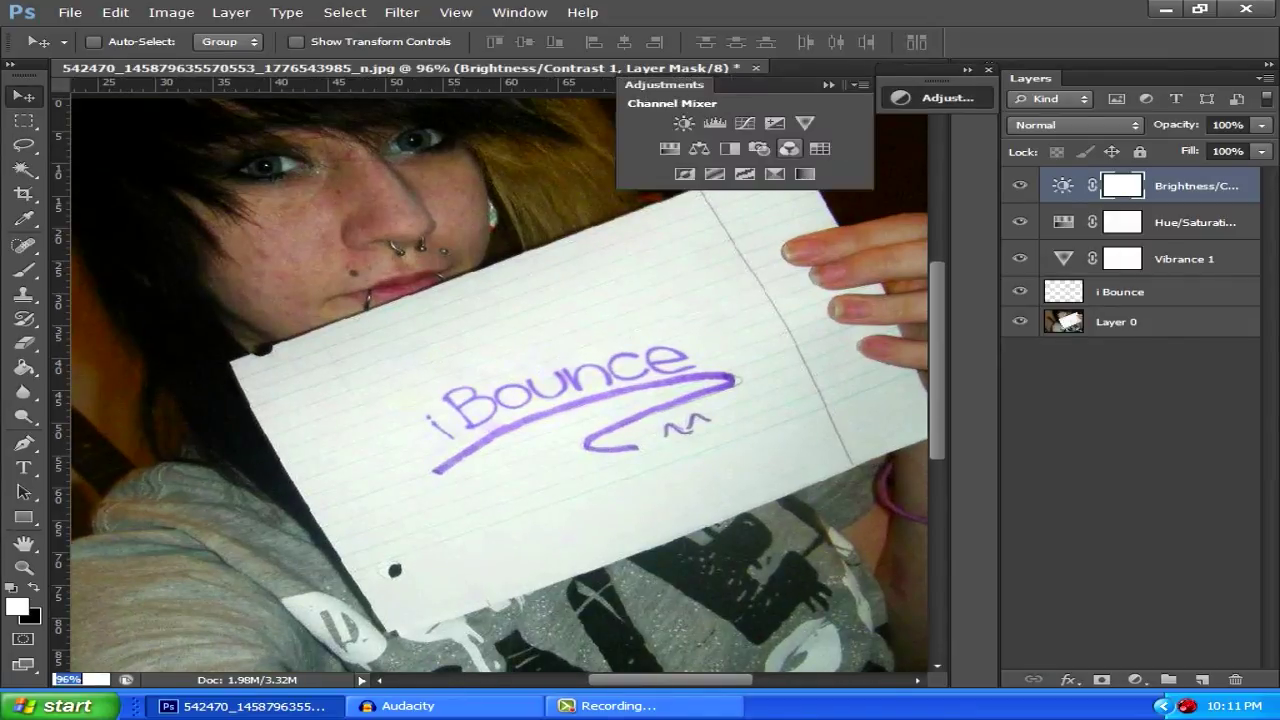
click(669, 148)
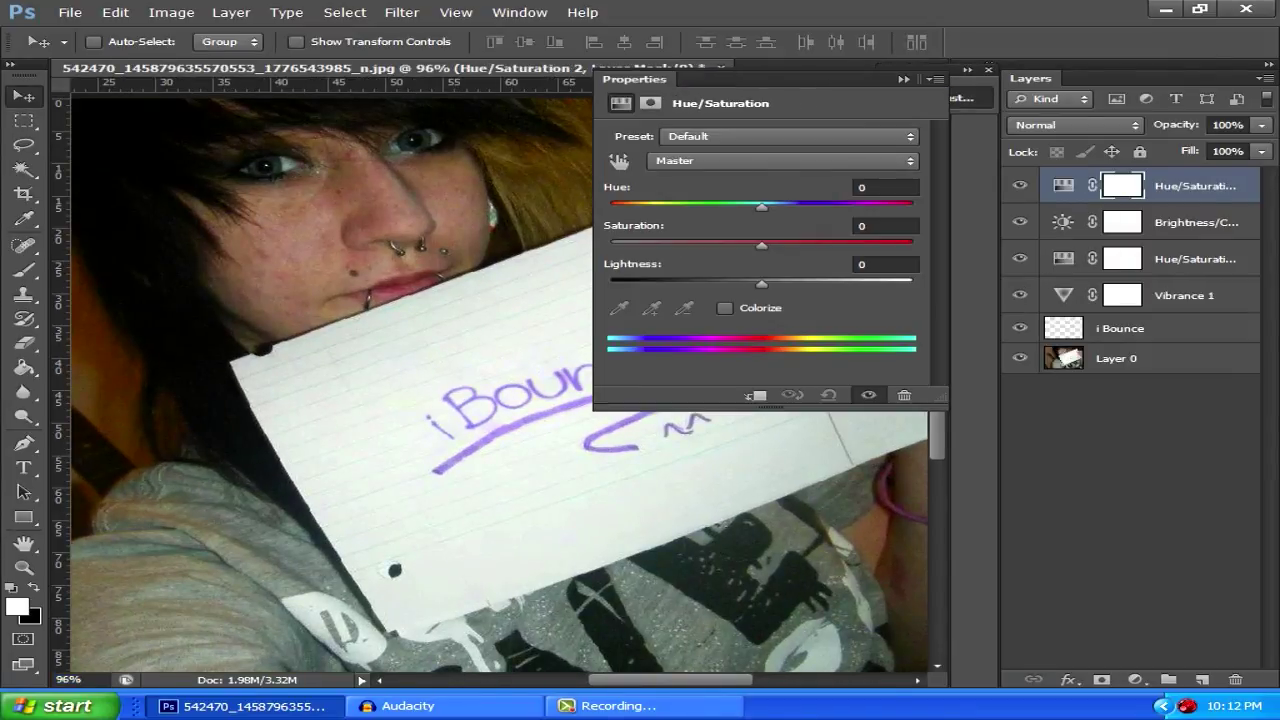
click(903, 78)
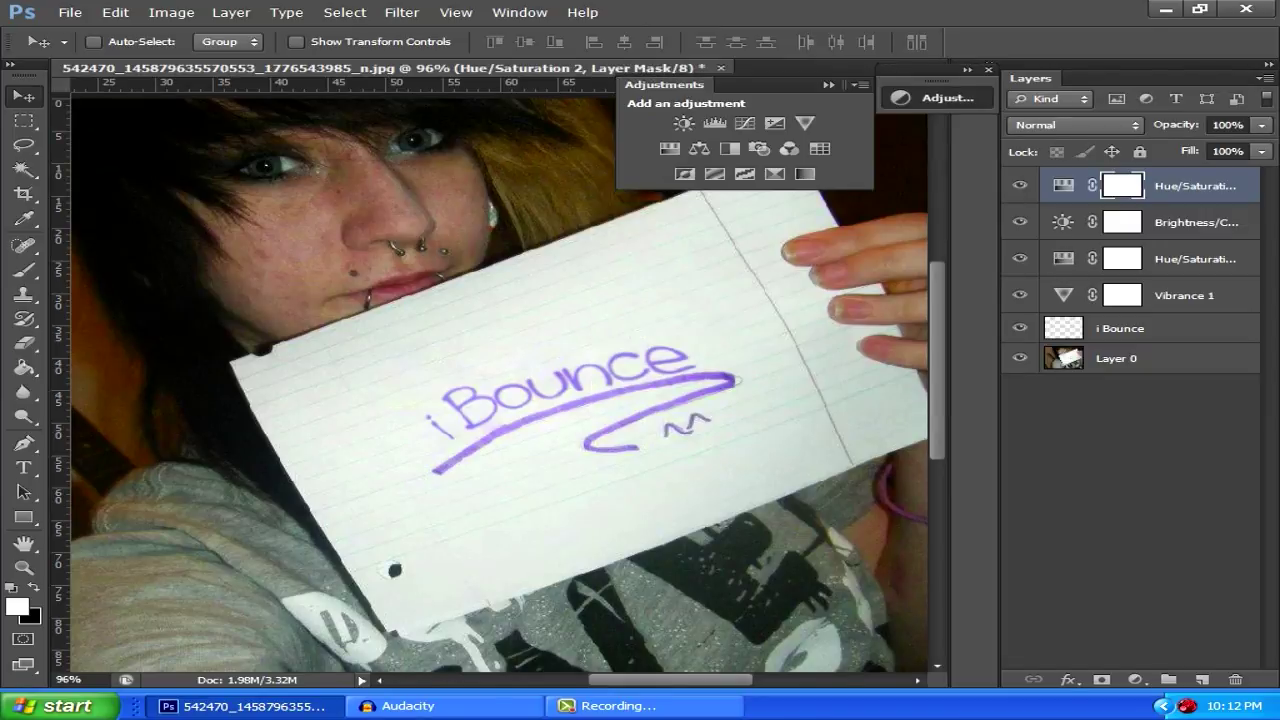
click(1138, 329)
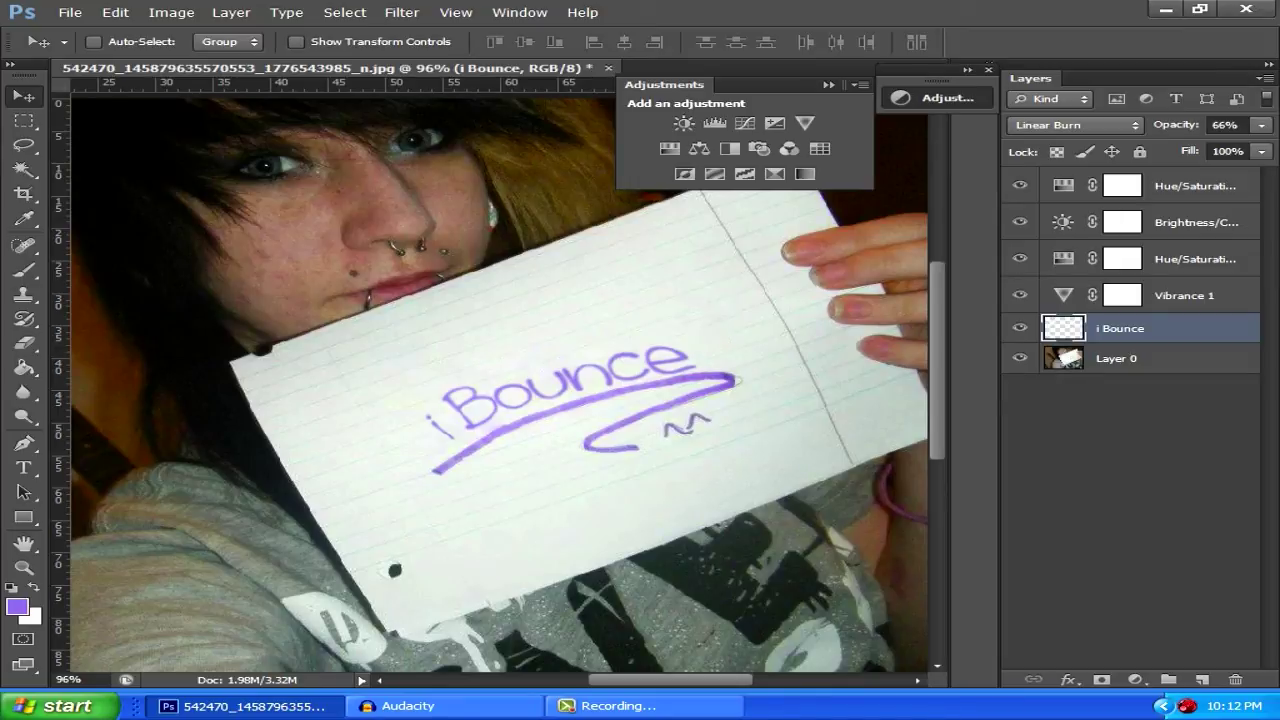
Export the image with Save for Web as PNG-24 with Bicubic quality, saving it to the Desktop as "sign".
click(69, 12)
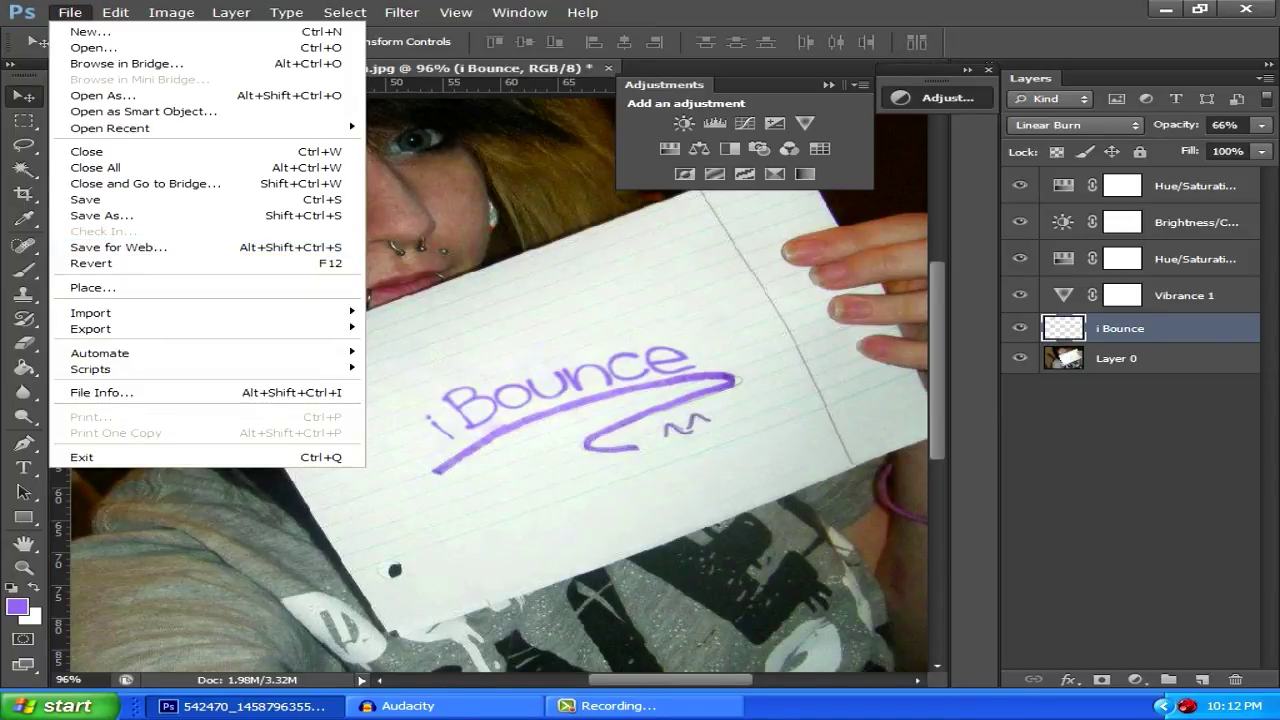
click(118, 247)
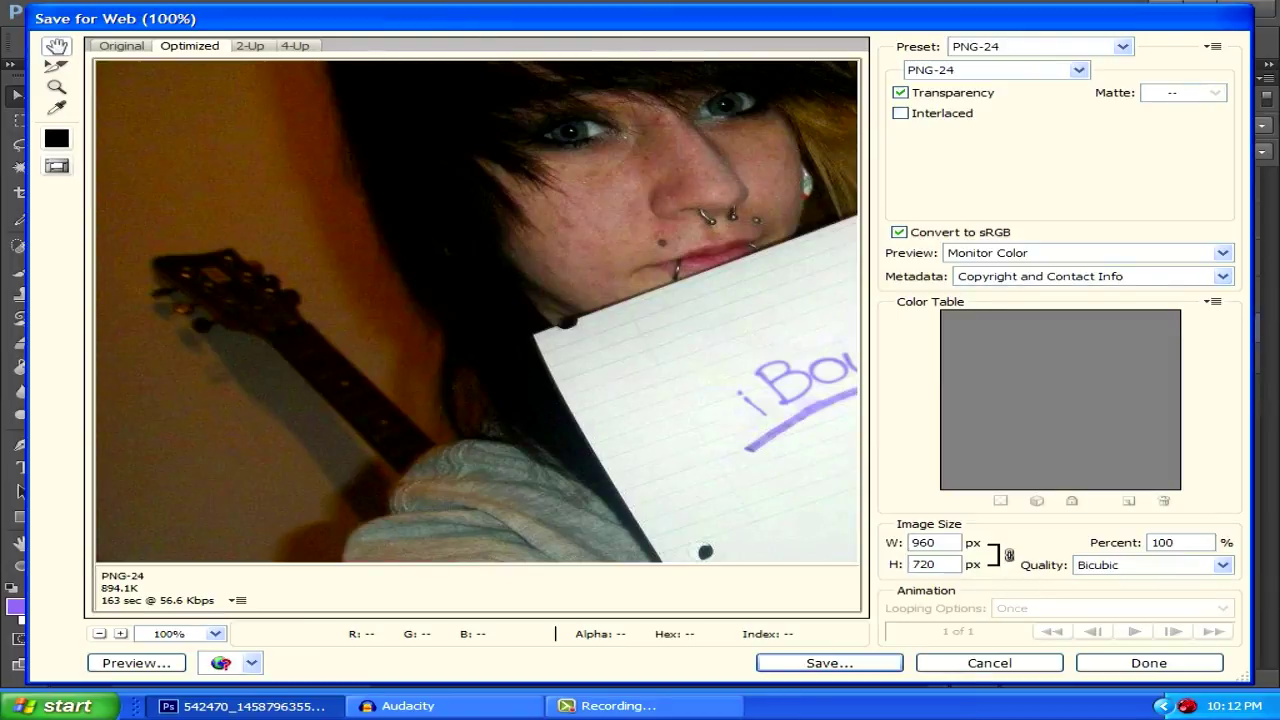
click(1222, 565)
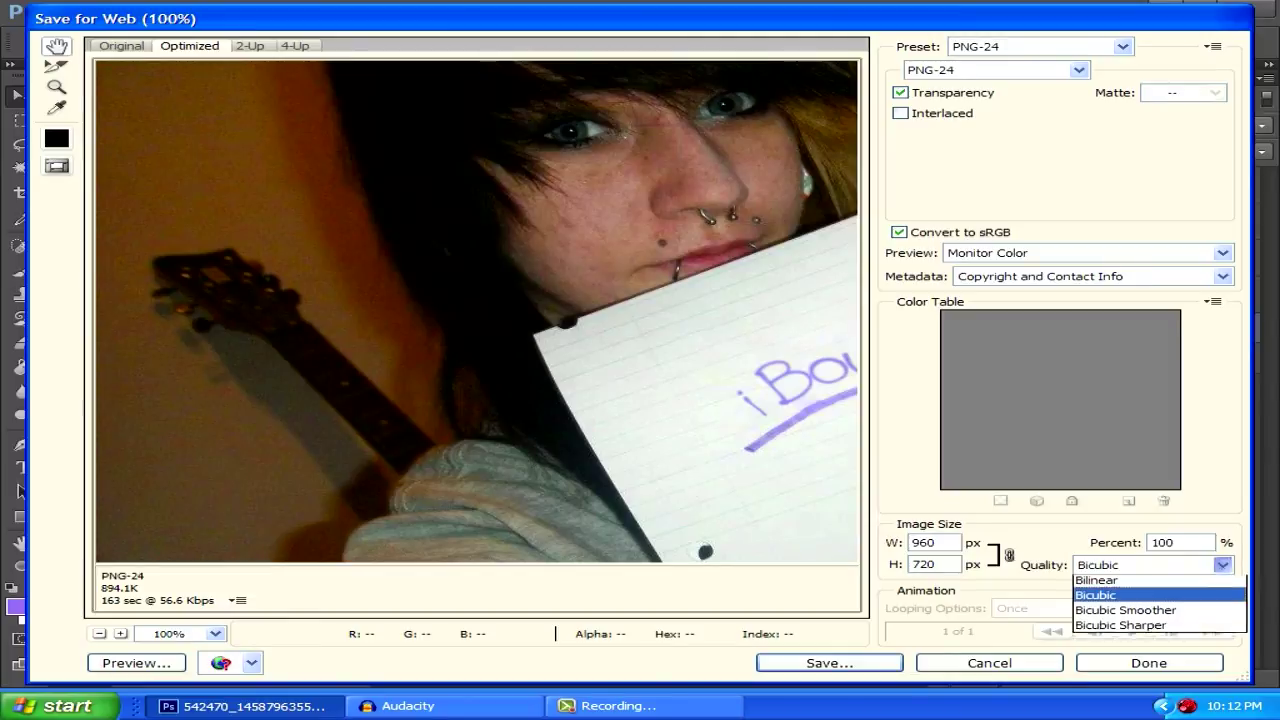
click(1222, 565)
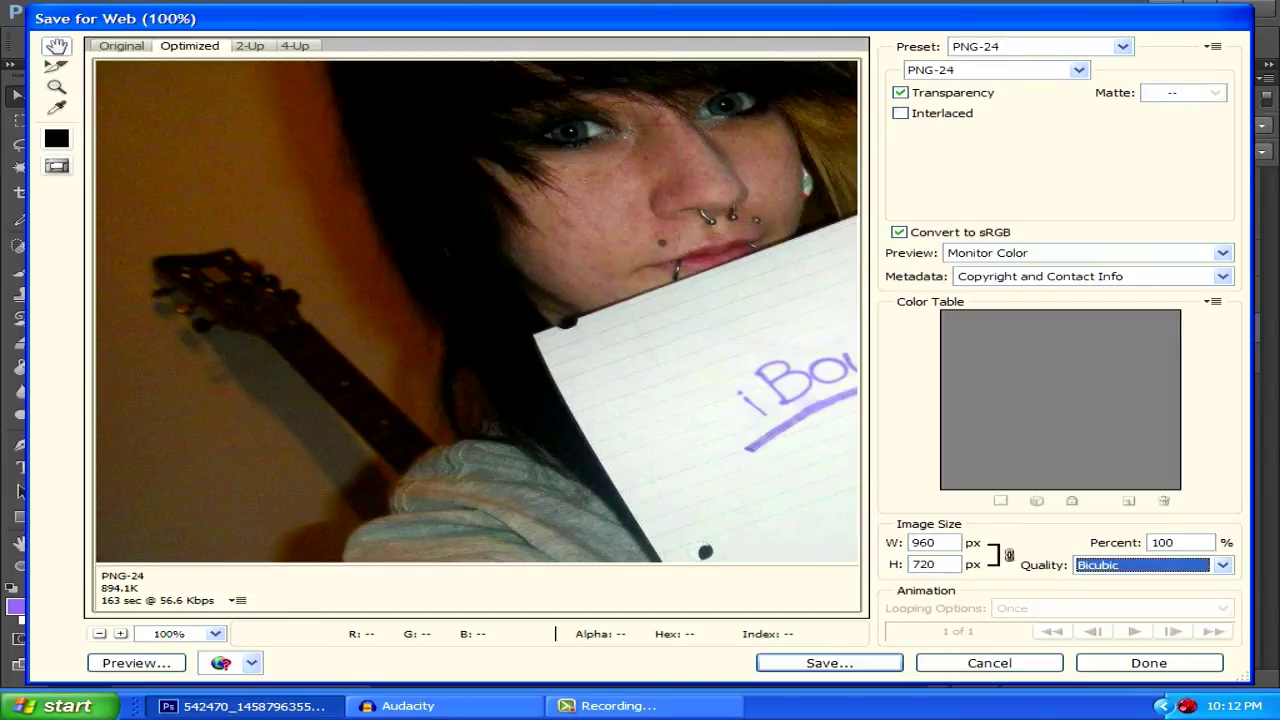
key(Return)
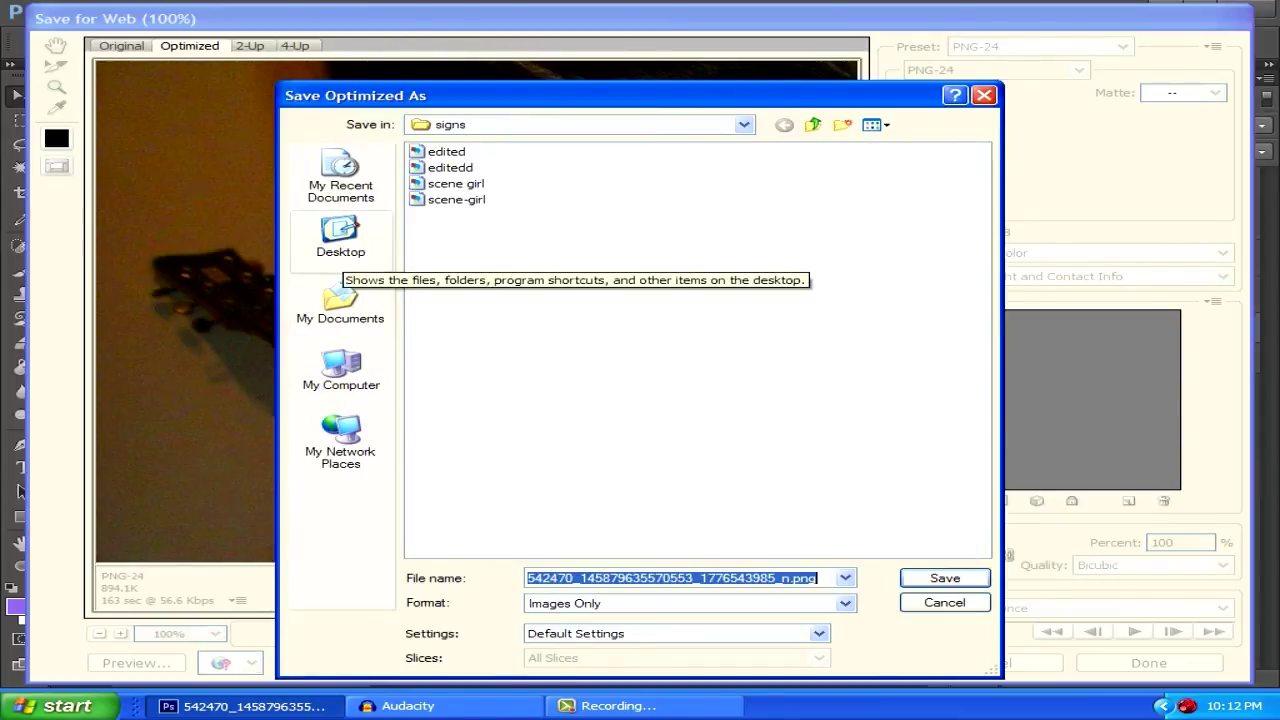
click(341, 240)
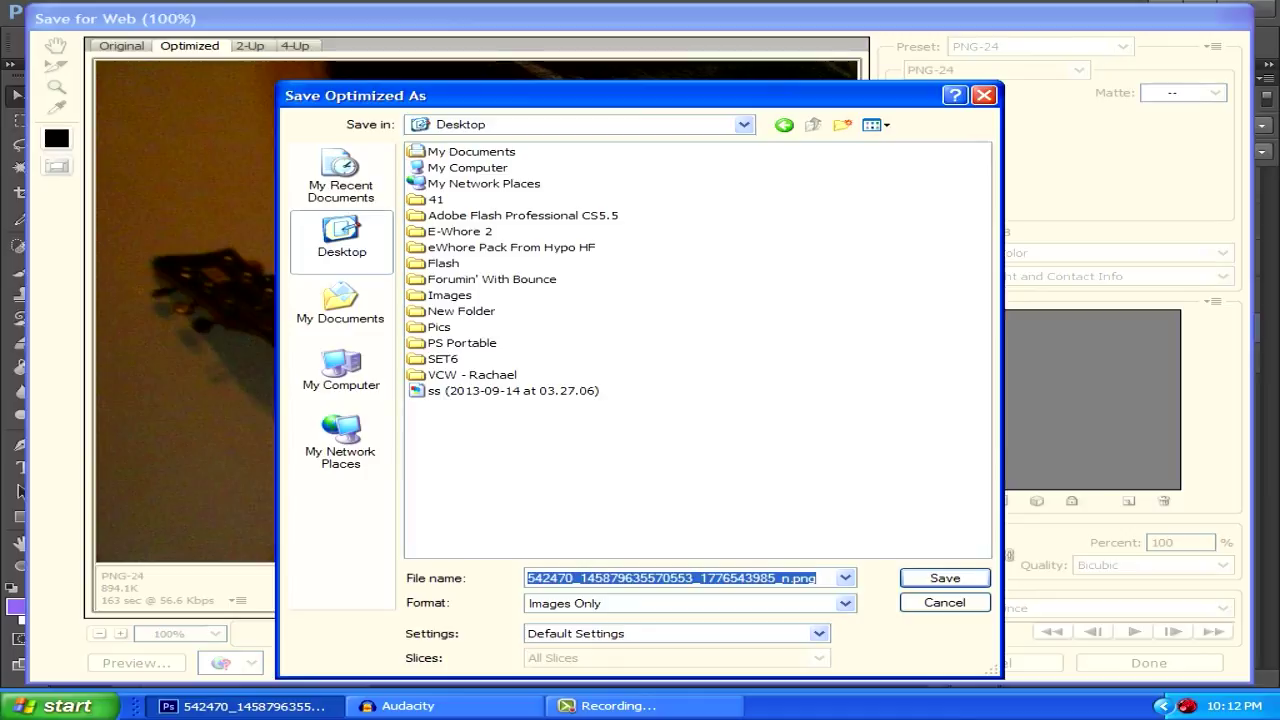
text(sign)
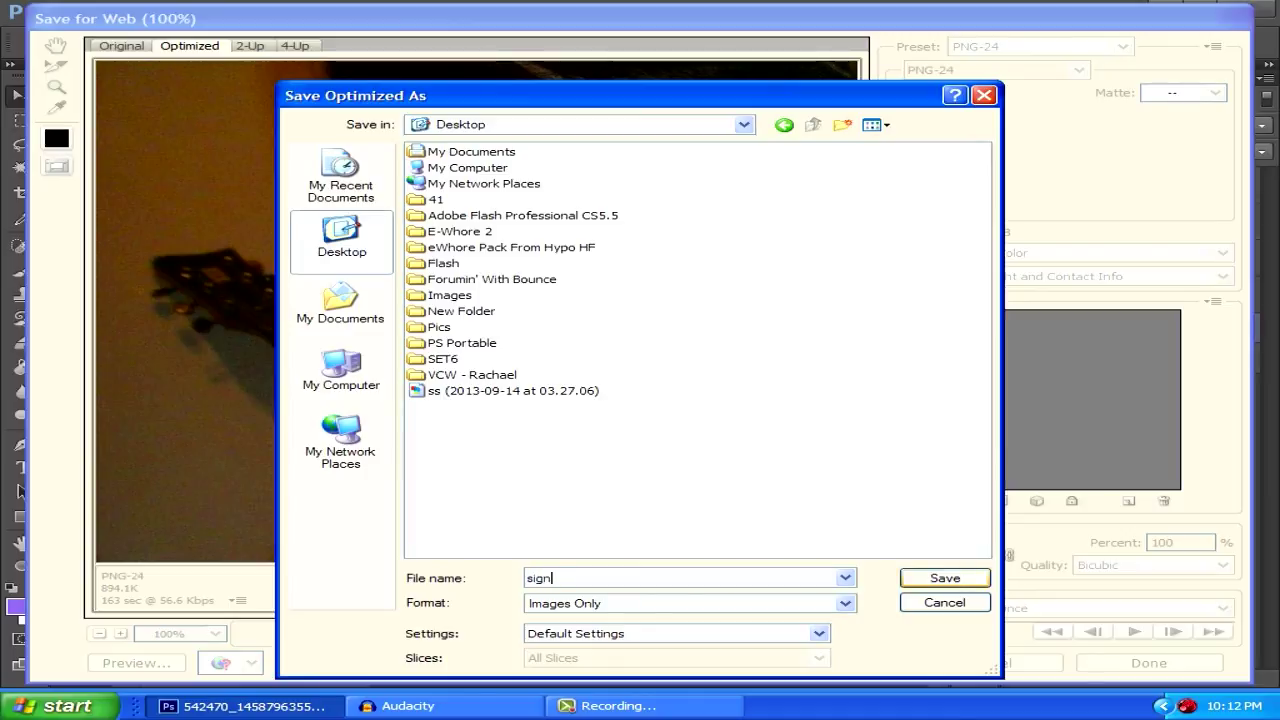
key(Return)
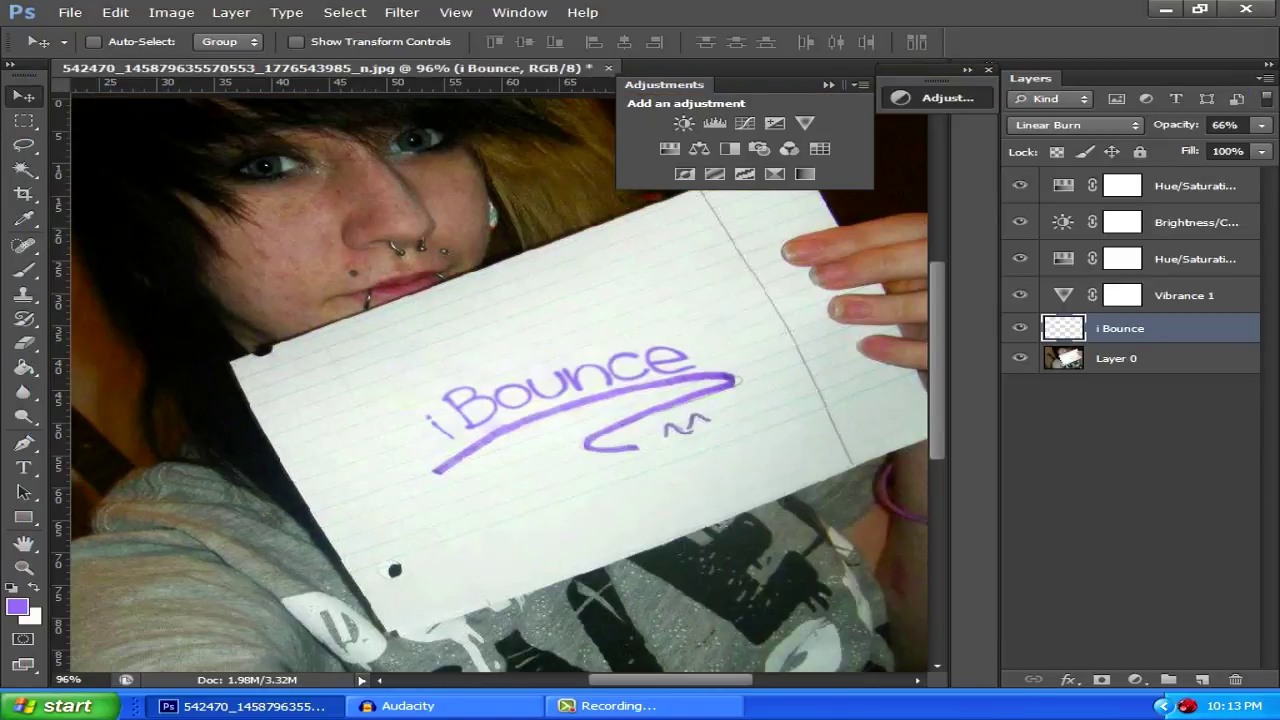
Switch to the desktop and open the exported "sign" image in Windows Picture and Fax Viewer.
click(1165, 9)
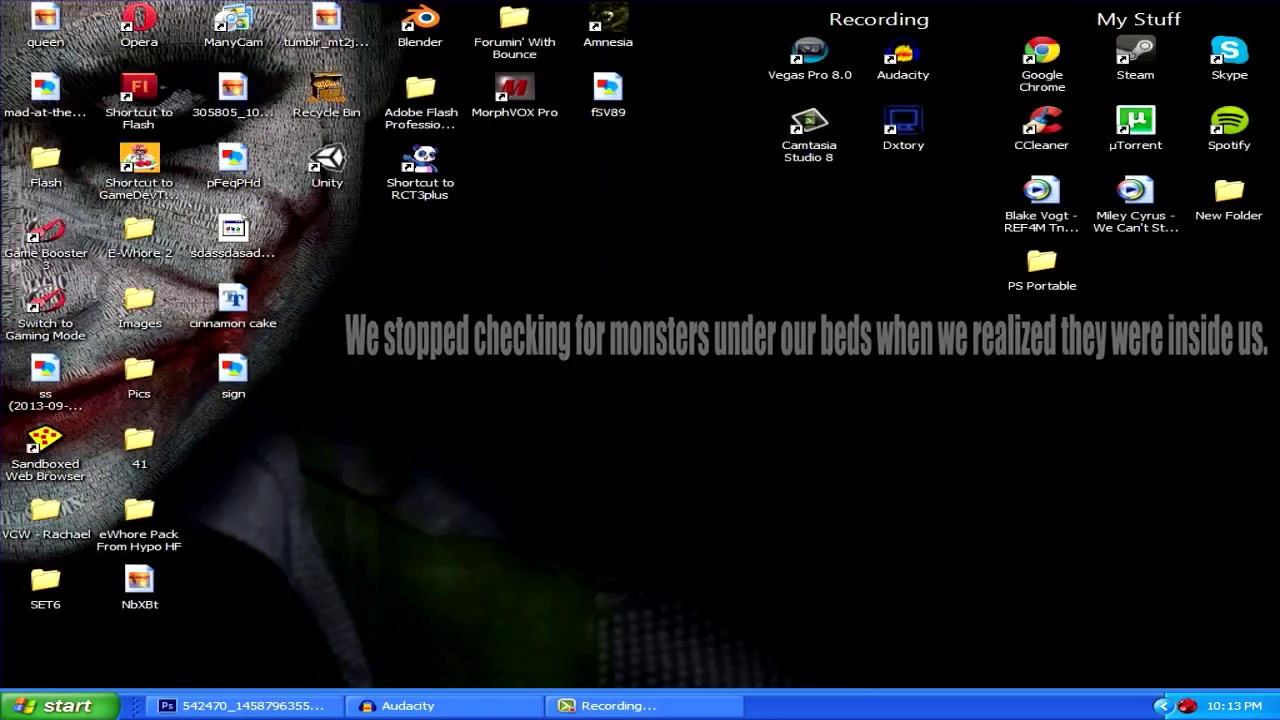
click(233, 370)
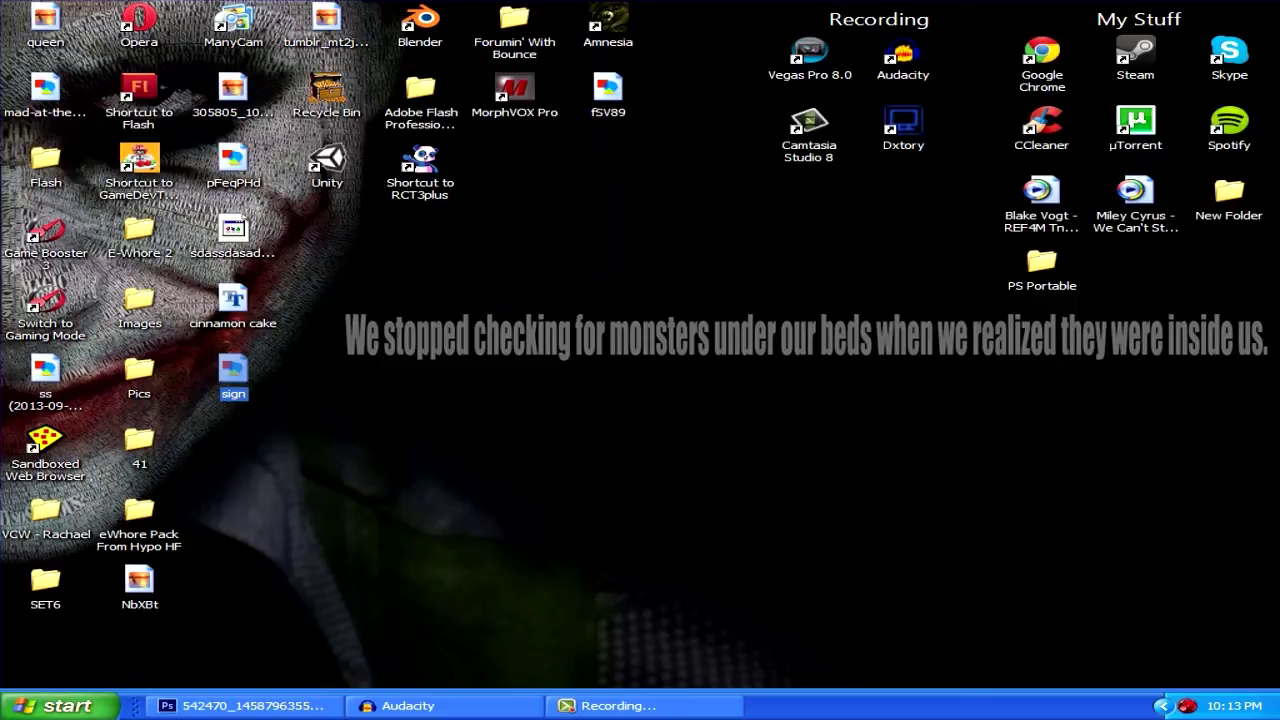
right_click(232, 372)
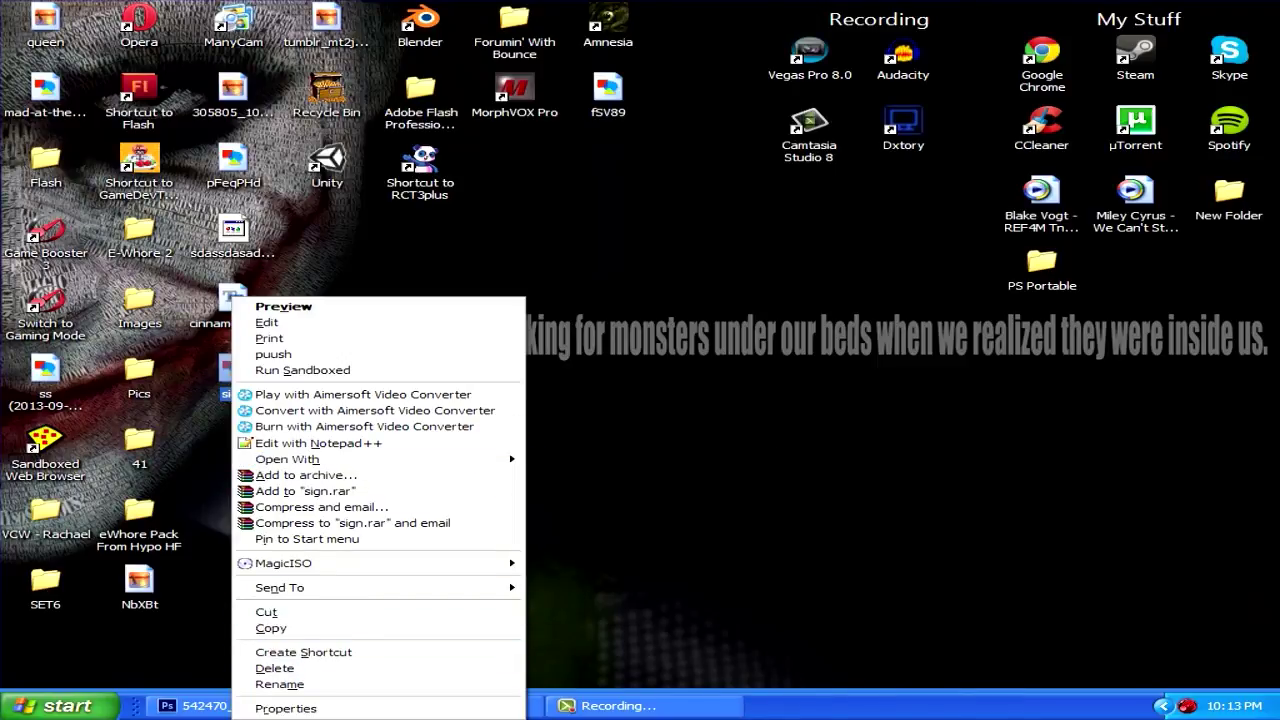
click(610, 450)
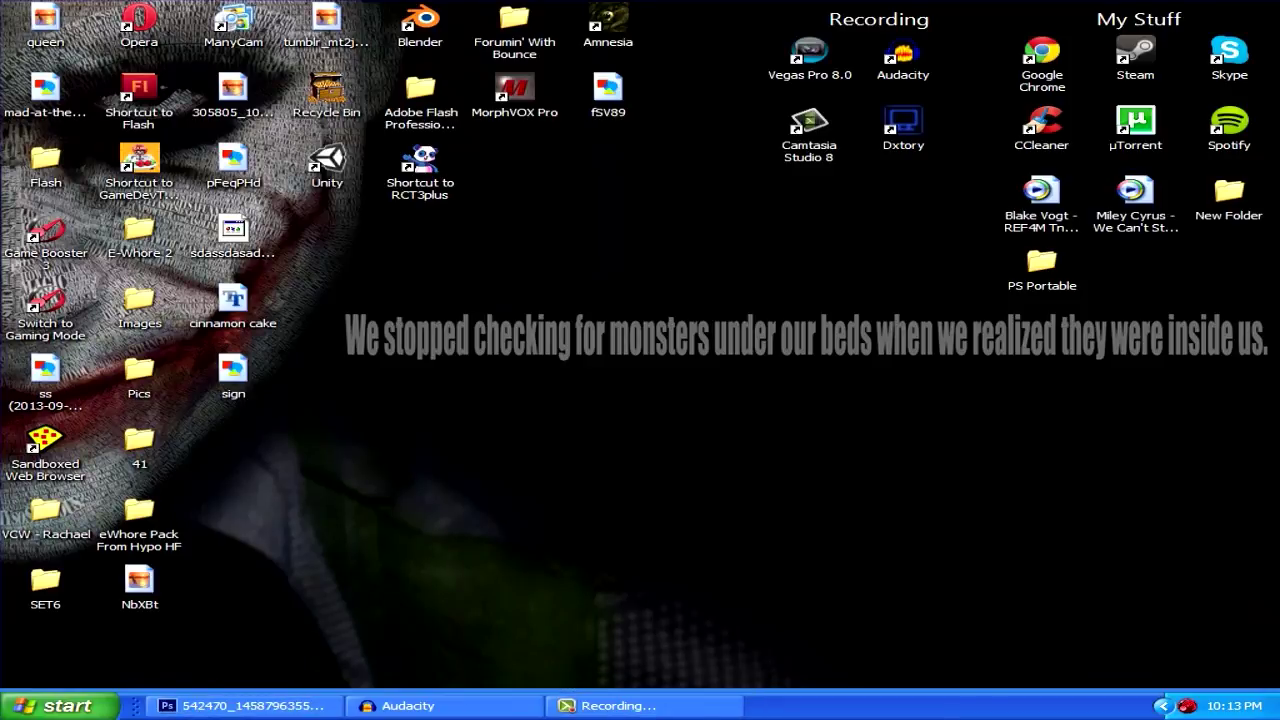
right_click(237, 372)
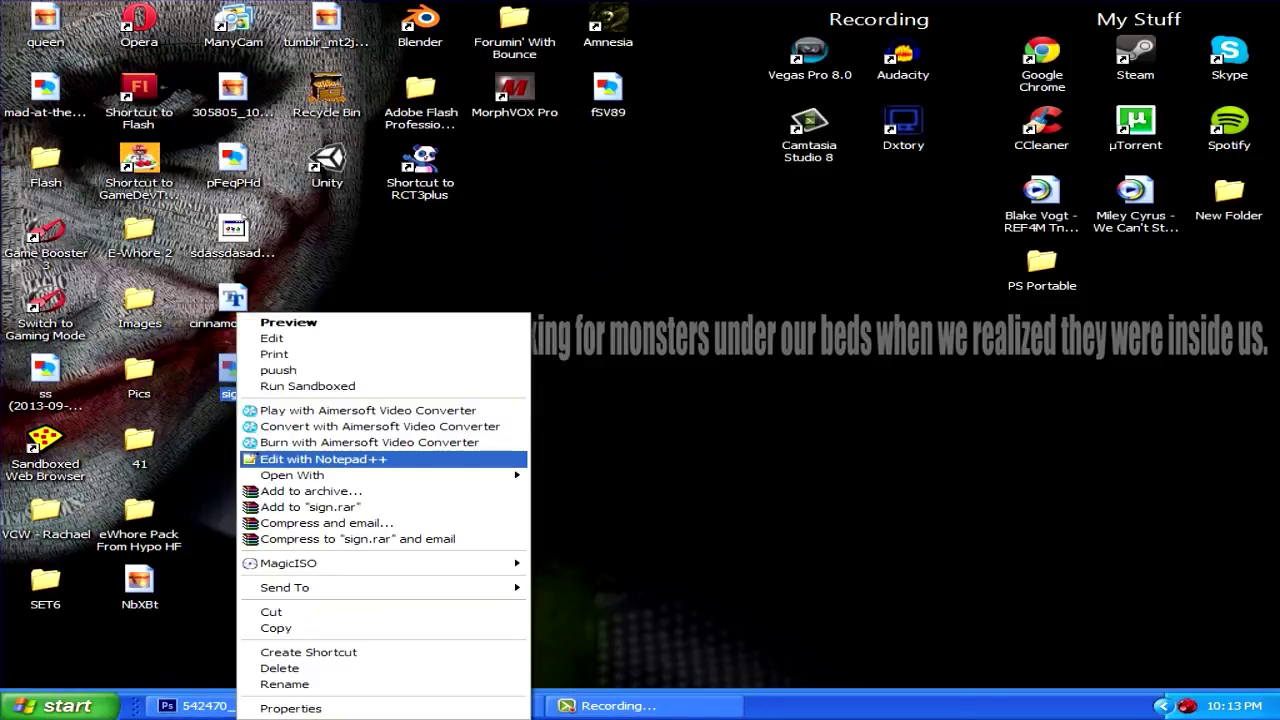
mouse_move(300, 476)
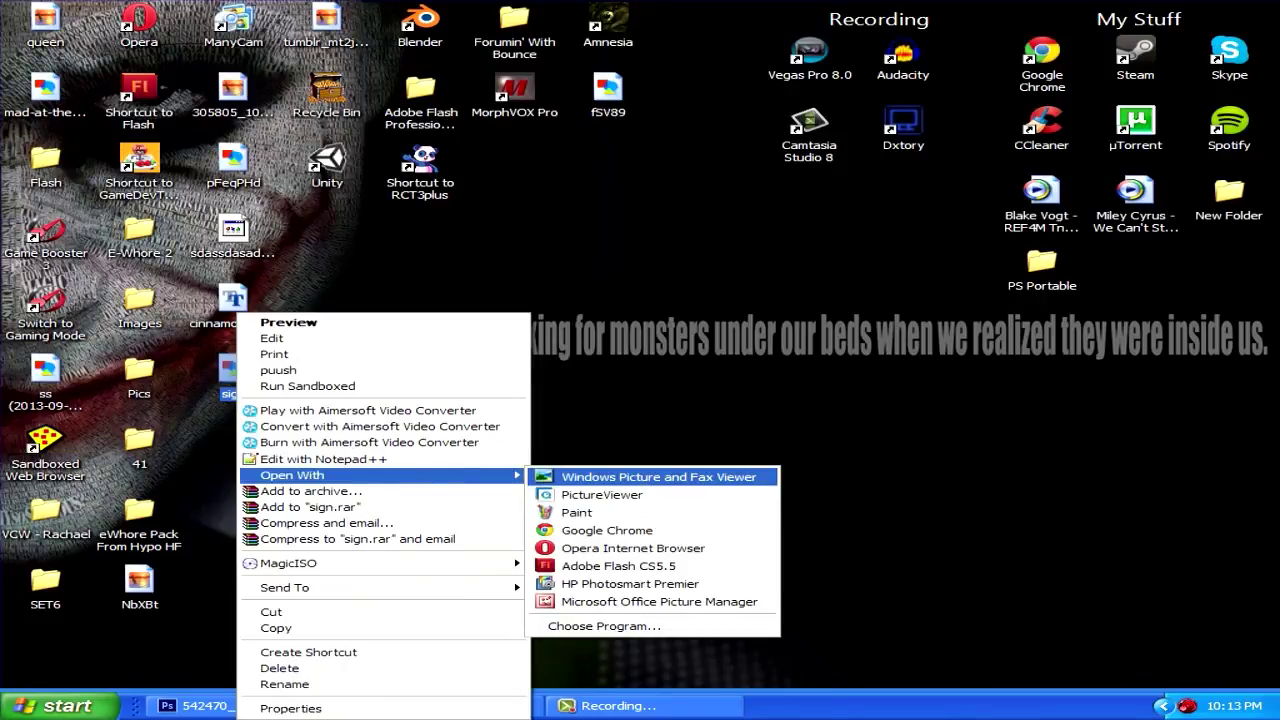
click(620, 477)
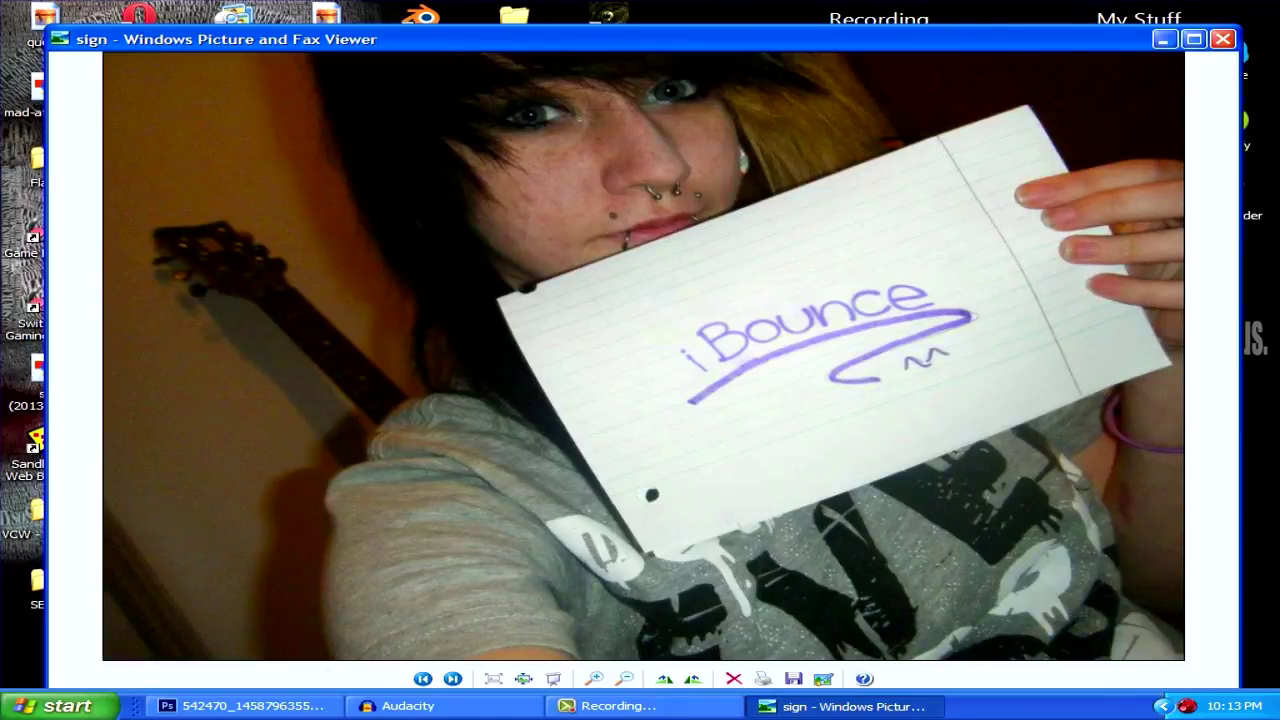
Examine the purple lettering and underline in the exported image up close, and return to the whole picture.
scroll(644, 356, up, 1)
scroll(644, 356, down, 1)
scroll(644, 356, up, 4)
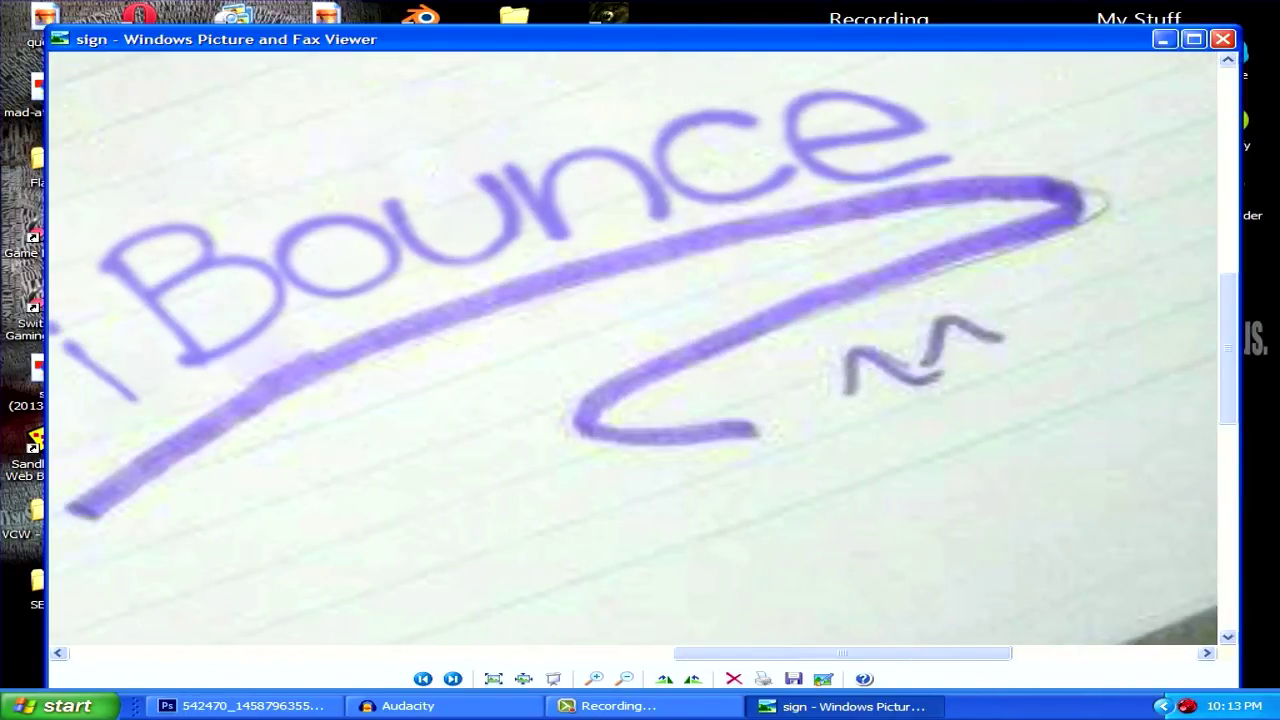
key(minus)
key(minus)
key(minus)
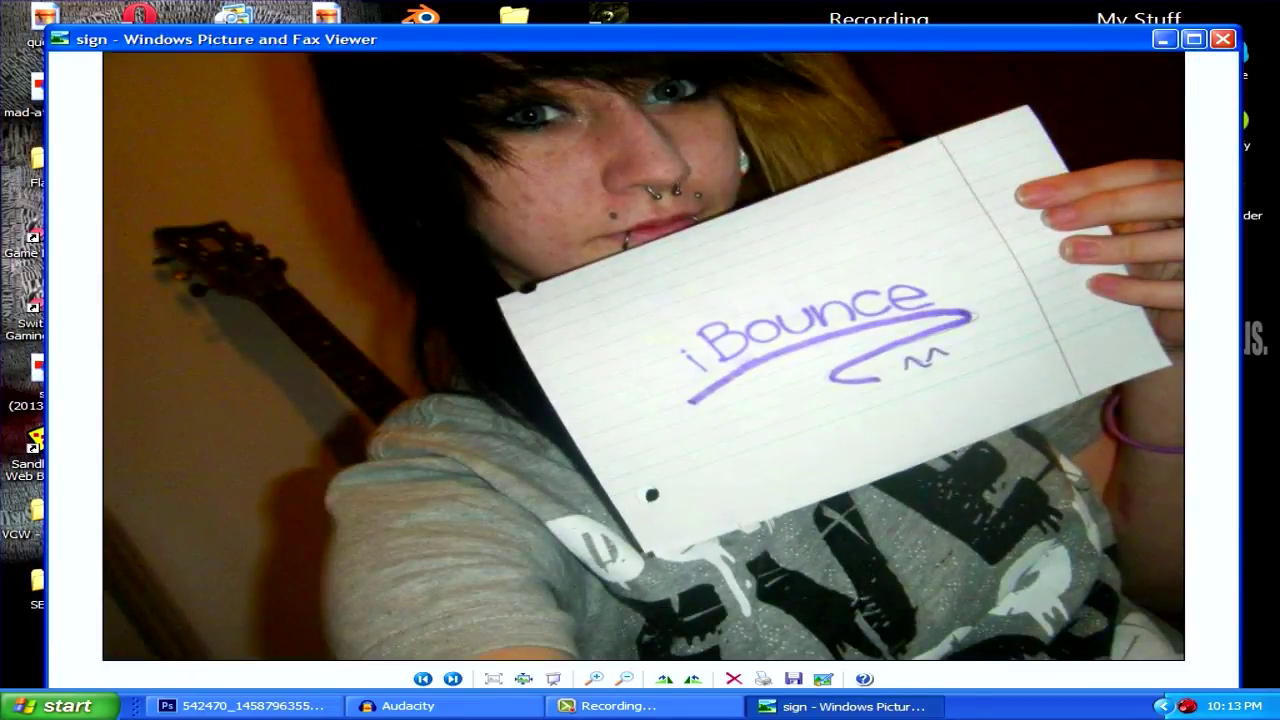